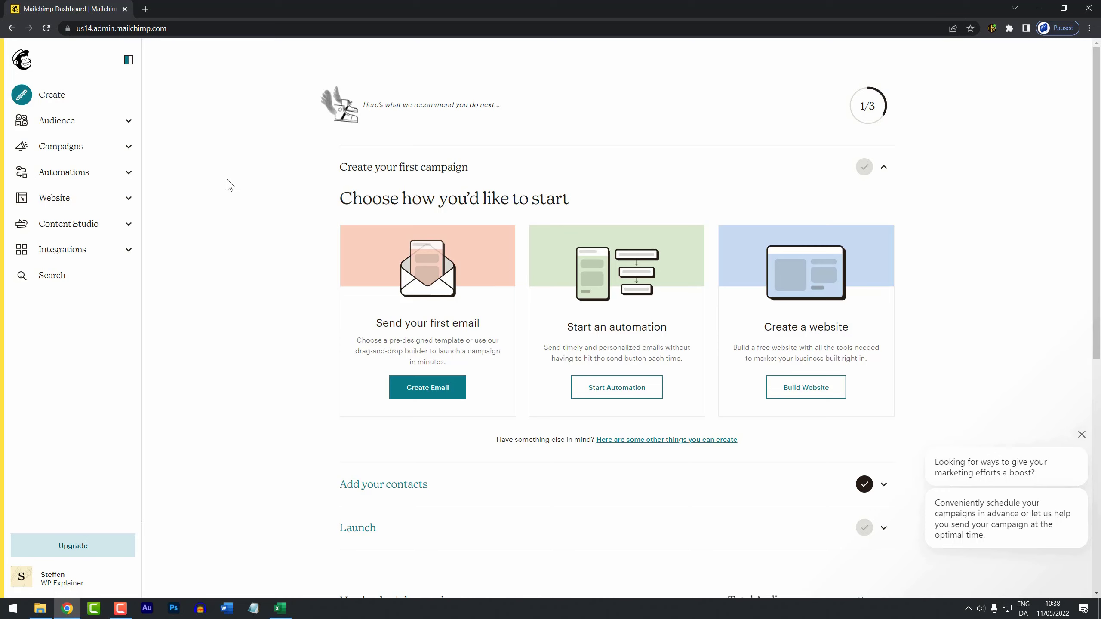
Open the email templates under Campaigns and start creating a new template.
{"action": "left_click", "coordinate": [131, 148]}
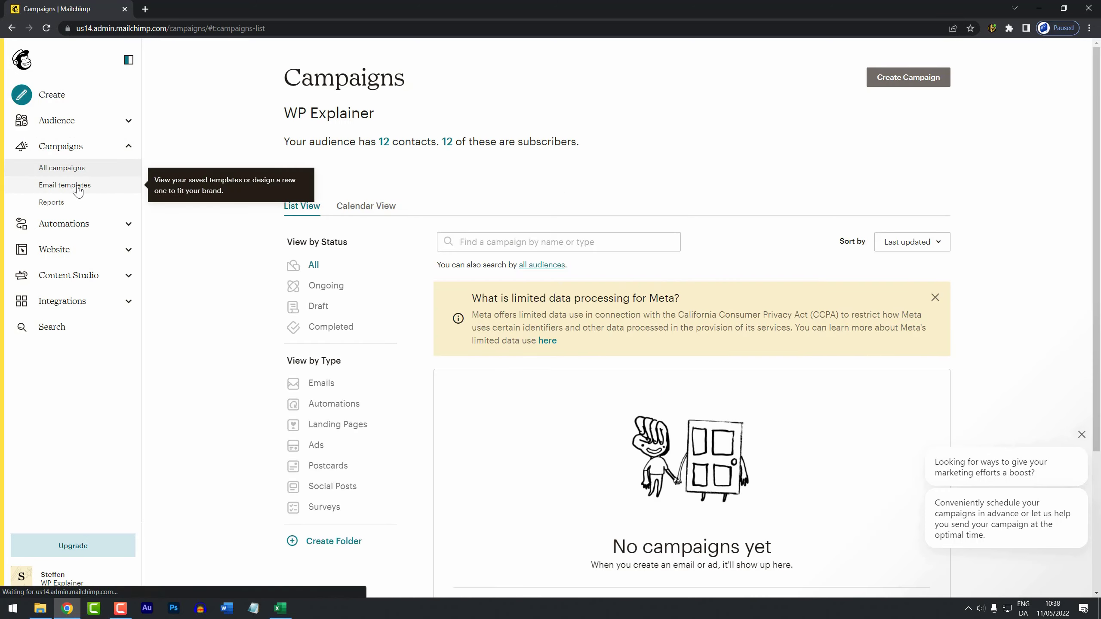
{"action": "left_click", "coordinate": [76, 187]}
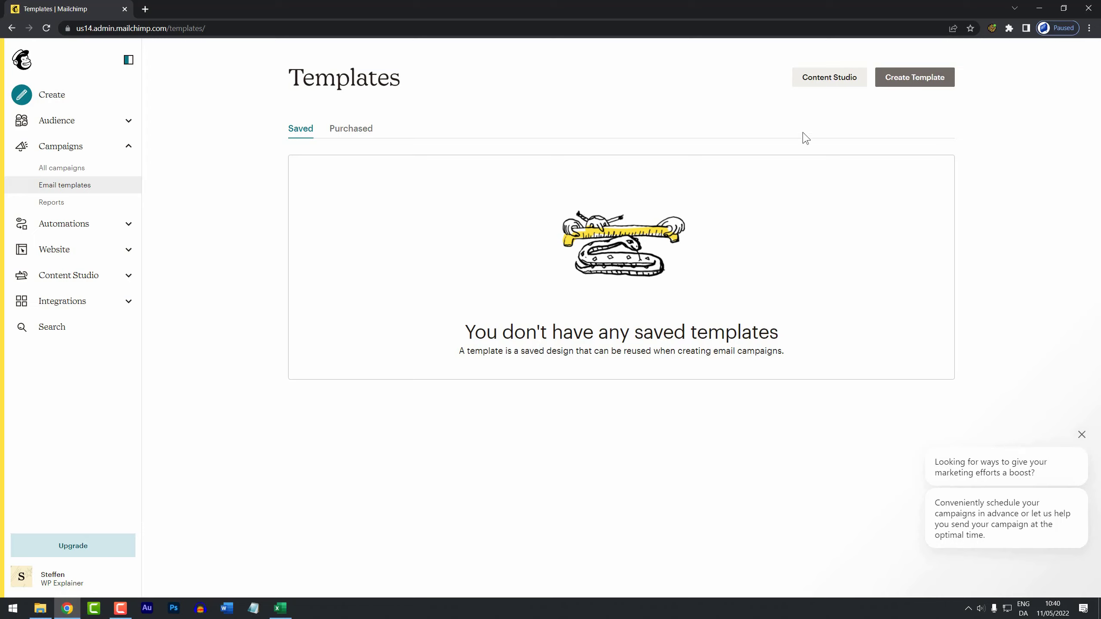
{"action": "left_click", "coordinate": [922, 84]}
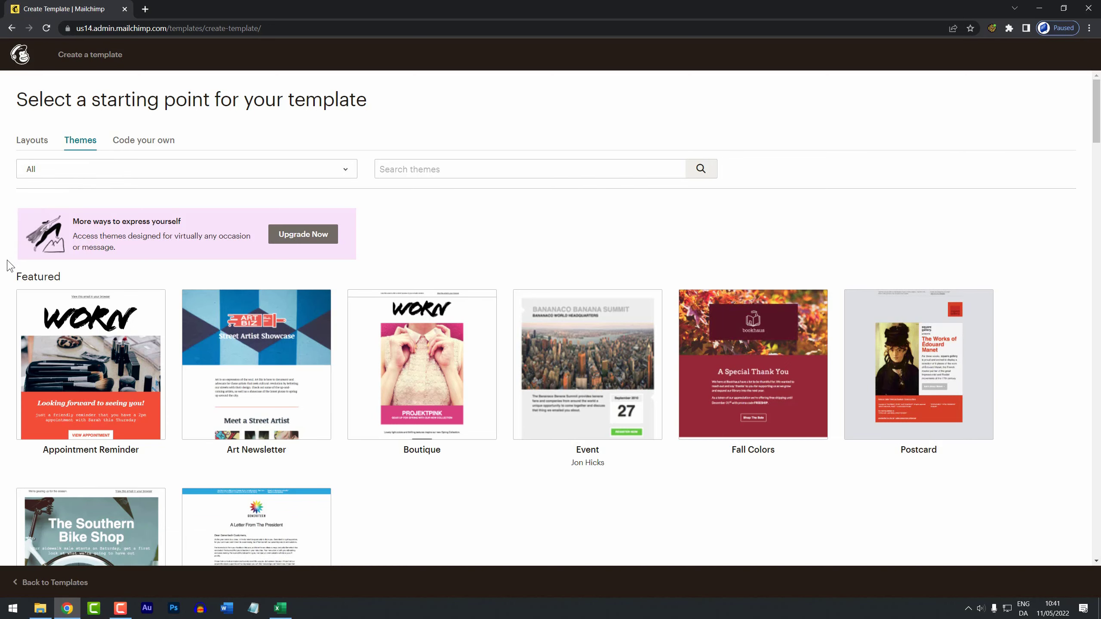
Look through the Featured and E-commerce themes offered as starting points for the template.
{"action": "scroll", "coordinate": [9, 264], "scroll_direction": "down", "scroll_amount": 2}
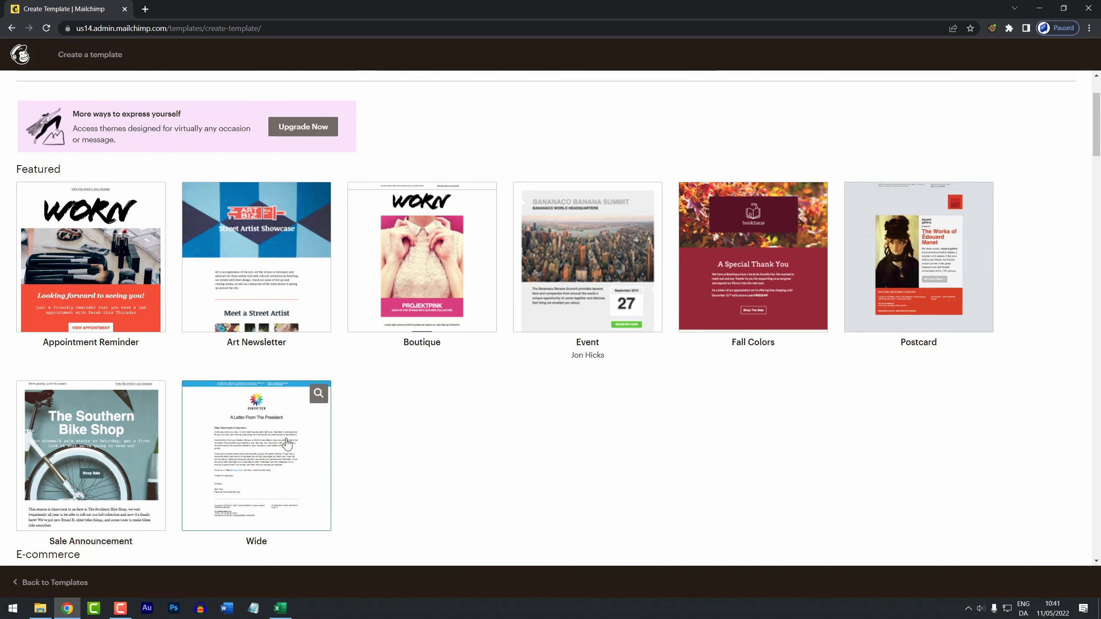
{"action": "scroll", "coordinate": [284, 440], "scroll_direction": "down", "scroll_amount": 4}
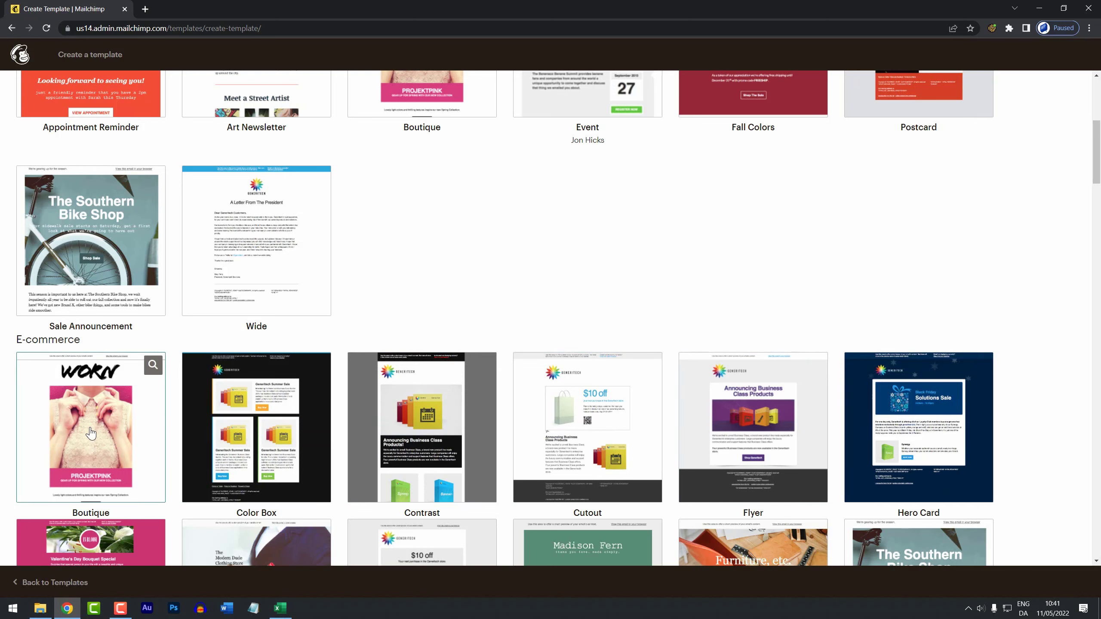
{"action": "scroll", "coordinate": [91, 433], "scroll_direction": "down", "scroll_amount": 2}
{"action": "scroll", "coordinate": [91, 434], "scroll_direction": "down", "scroll_amount": 1}
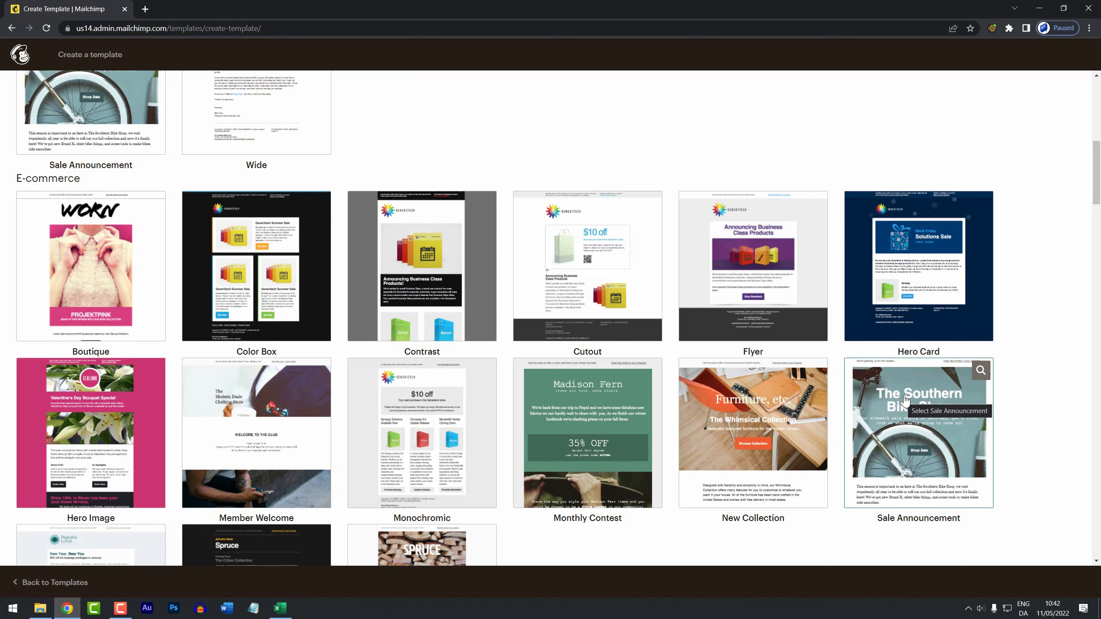
{"action": "left_click_drag", "start_coordinate": [1095, 172], "coordinate": [1096, 115]}
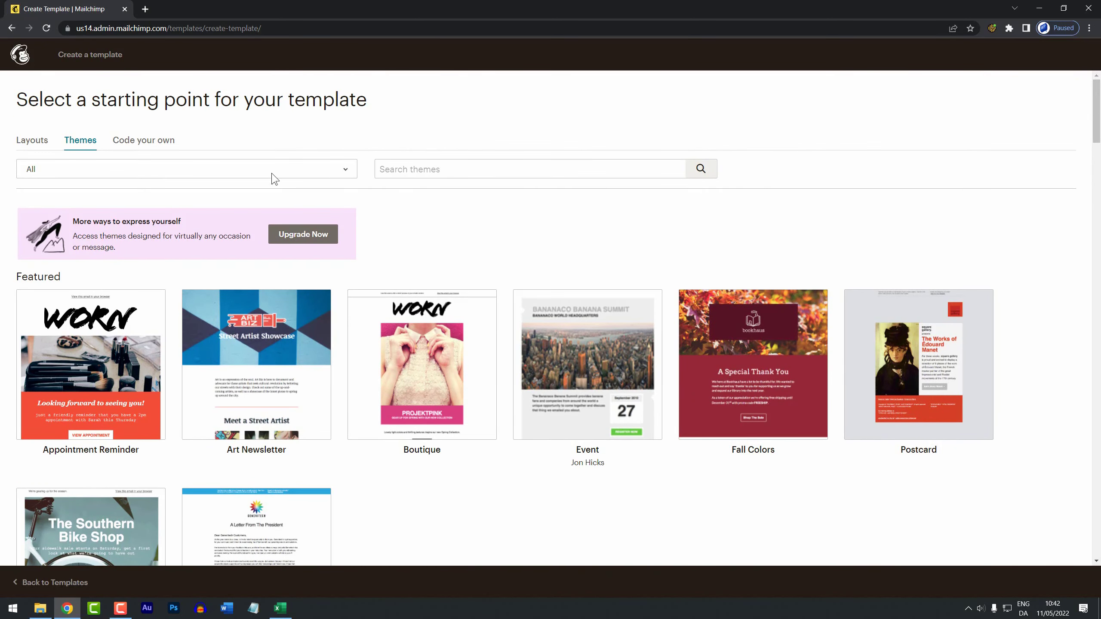
Show the layout starting points and compare the Featured and Basic layouts, including Simple Text and the single-column ones.
{"action": "left_click", "coordinate": [37, 143]}
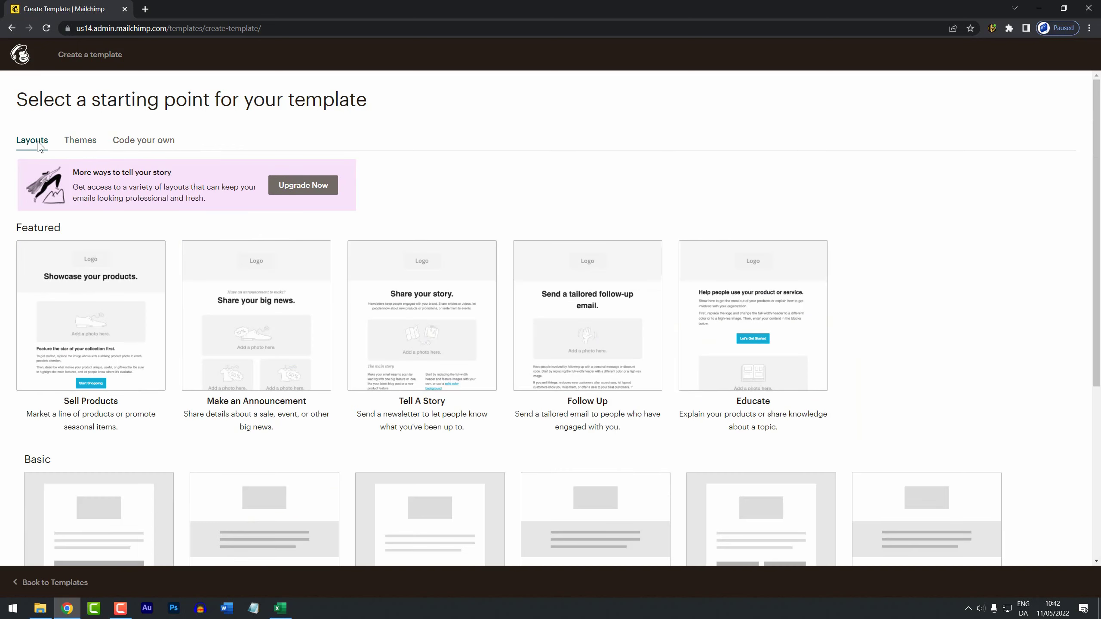
{"action": "scroll", "coordinate": [7, 239], "scroll_direction": "down", "scroll_amount": 4}
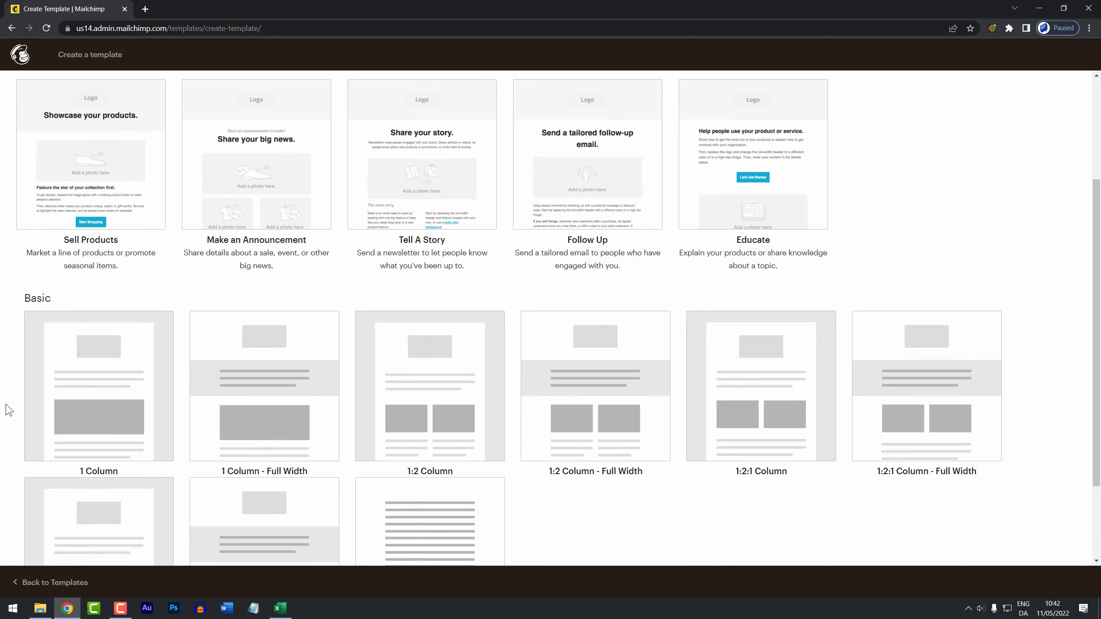
{"action": "scroll", "coordinate": [7, 407], "scroll_direction": "down", "scroll_amount": 2}
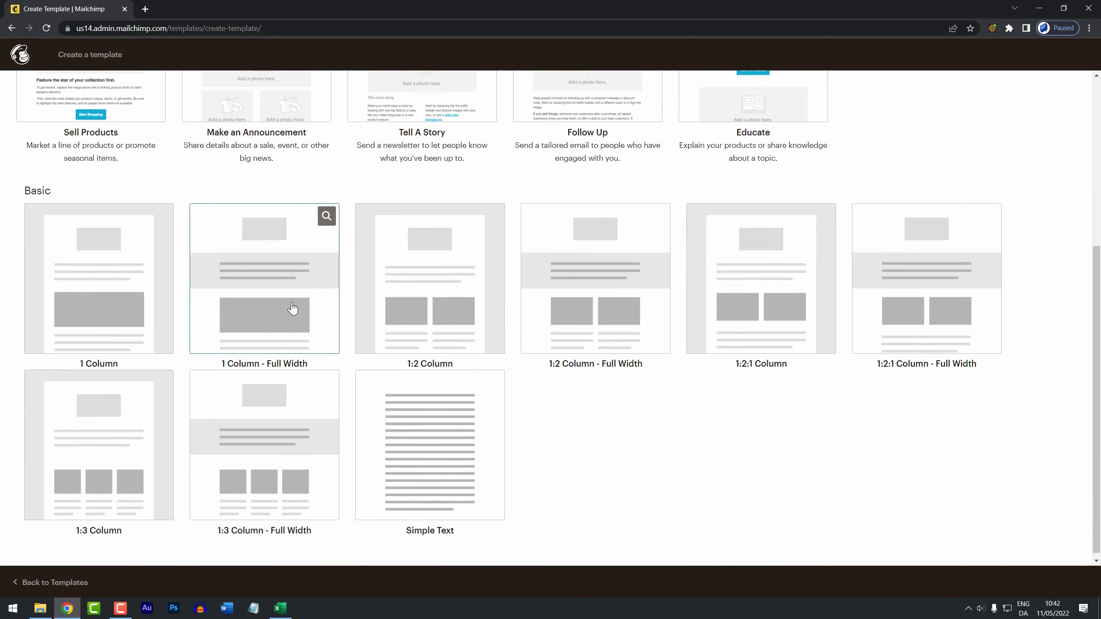
{"action": "mouse_move", "coordinate": [418, 306]}
{"action": "mouse_move", "coordinate": [441, 436]}
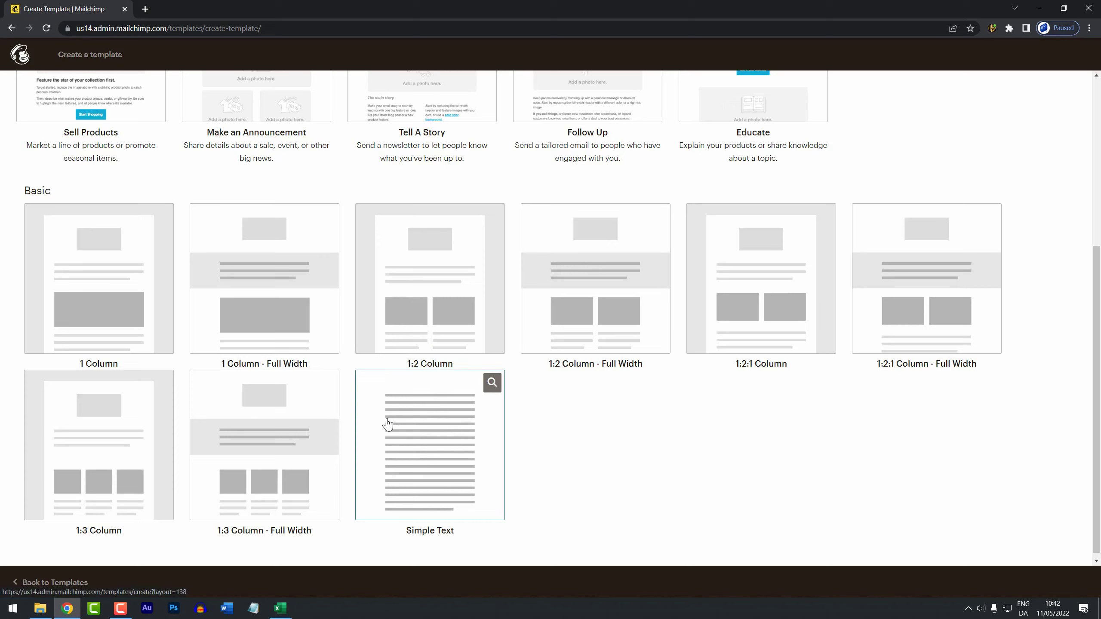
{"action": "mouse_move", "coordinate": [246, 315]}
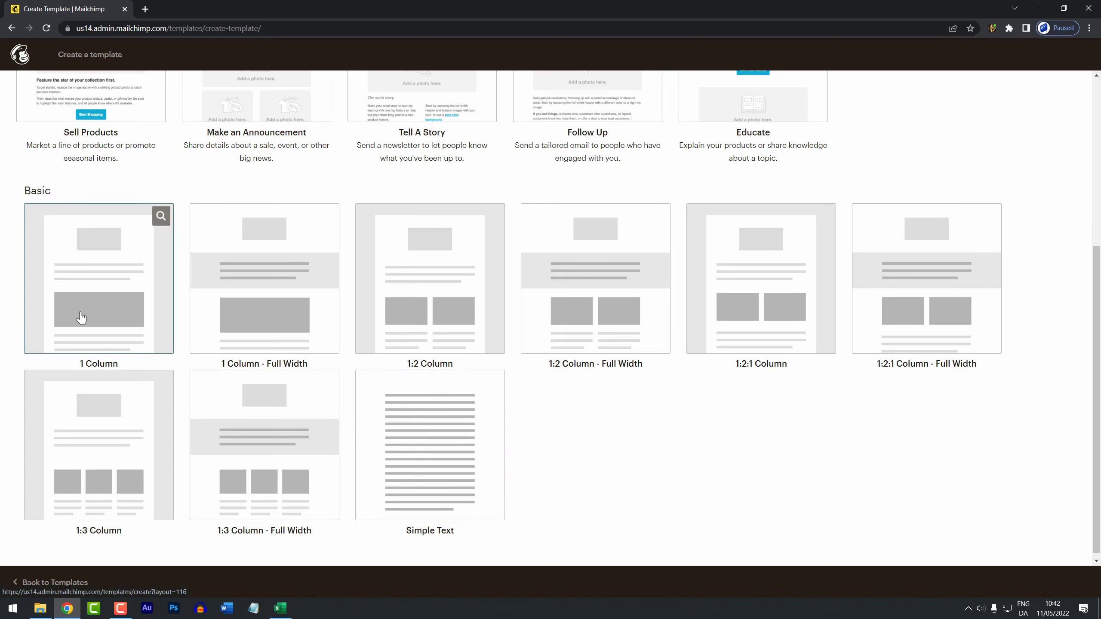
{"action": "mouse_move", "coordinate": [78, 317]}
Open tokyodenmarkweek.com in a new browser tab and dismiss the translation prompt to view its full-width design.
{"action": "key", "text": "ctrl+t"}
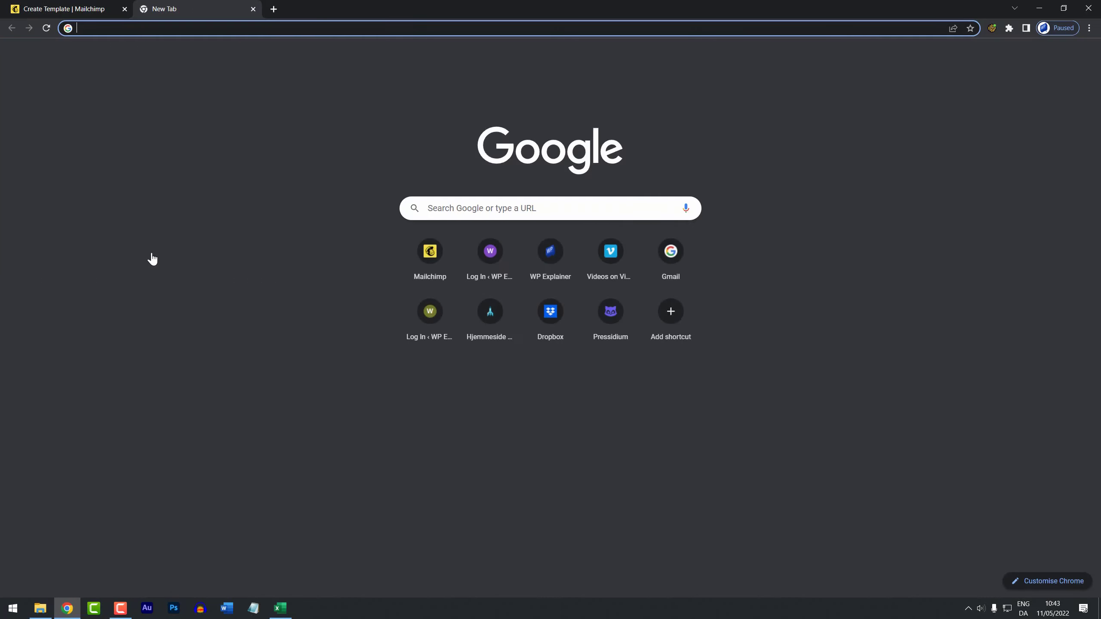
{"action": "type", "text": "tokyo"}
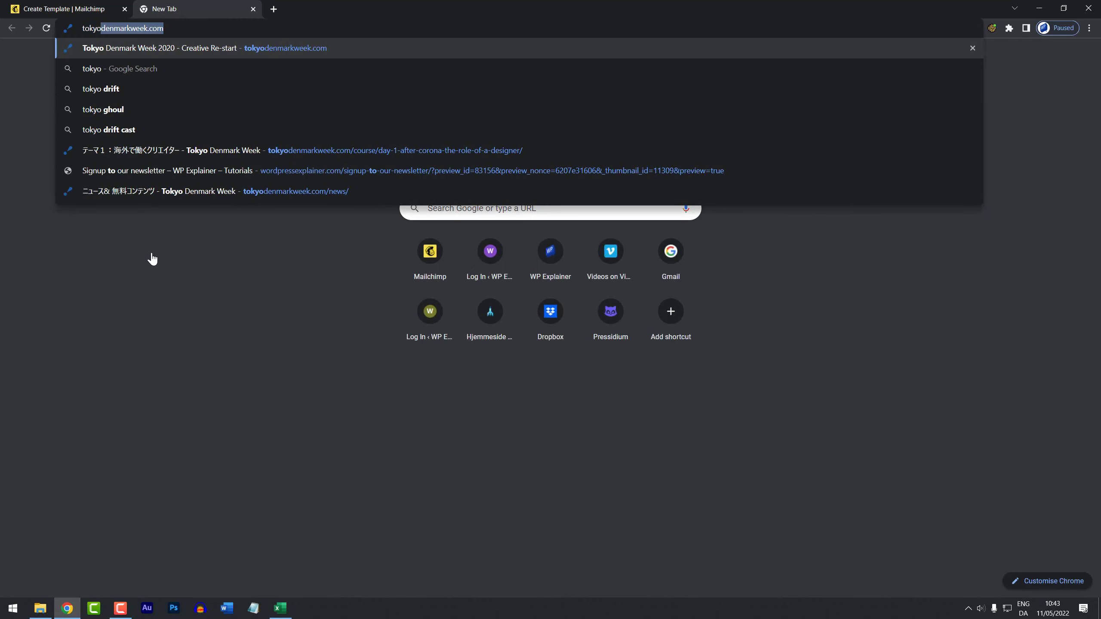
{"action": "key", "text": "Return"}
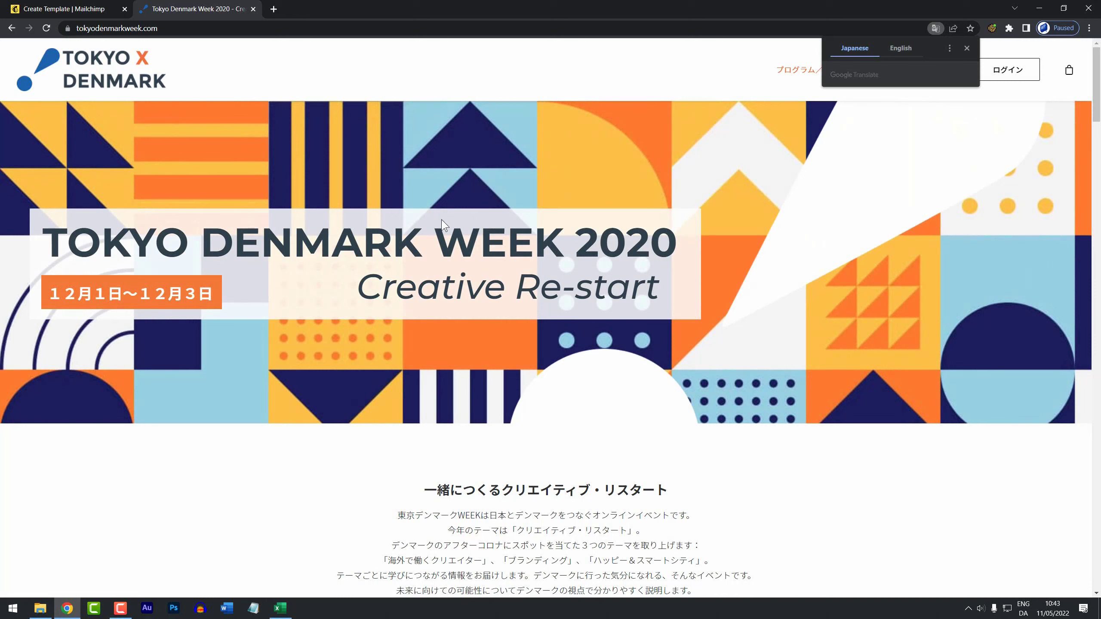
{"action": "left_click", "coordinate": [967, 48]}
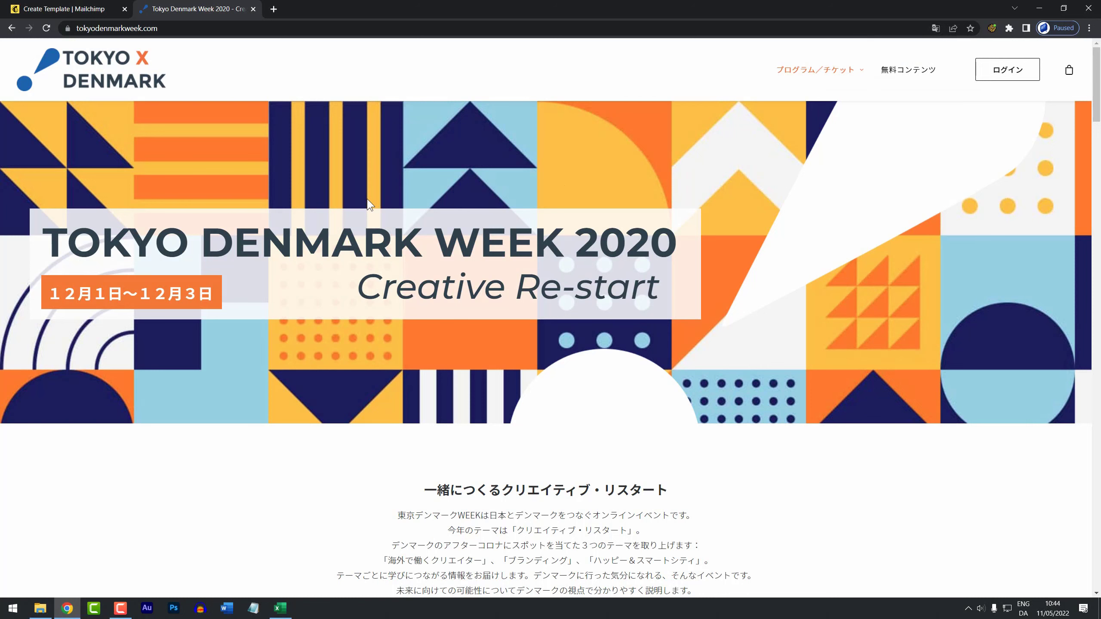
Return to the Mailchimp template page and start the template from the 1 Column - Full Width layout.
{"action": "key", "text": "ctrl+Tab"}
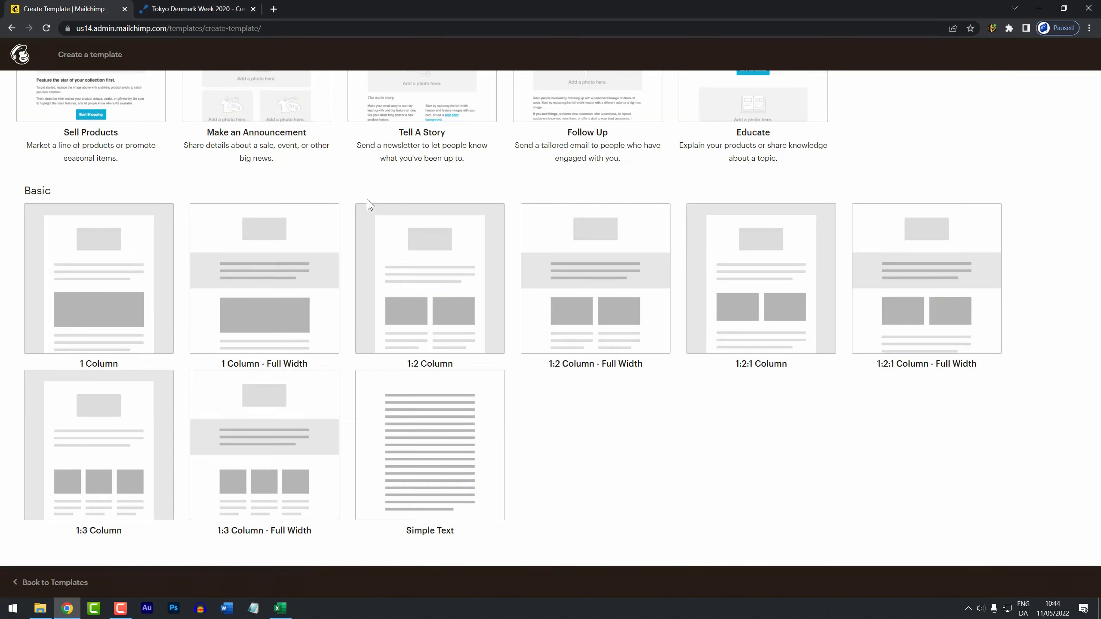
{"action": "left_click", "coordinate": [263, 282]}
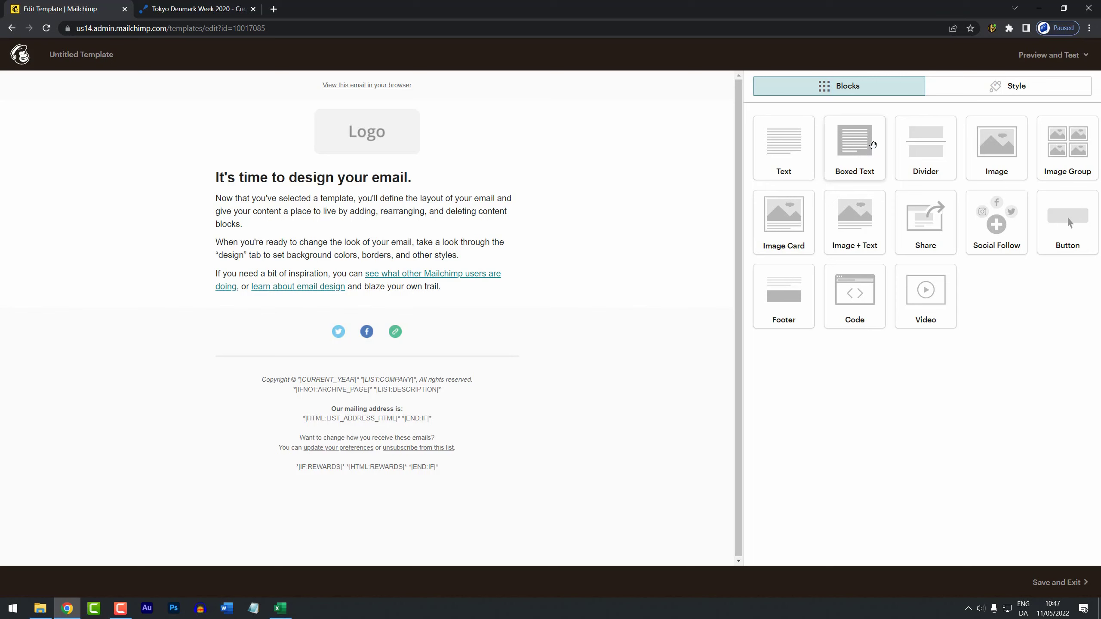
Add a Boxed Text block below the body text and view its content and style options.
{"action": "left_click_drag", "start_coordinate": [873, 145], "coordinate": [351, 305]}
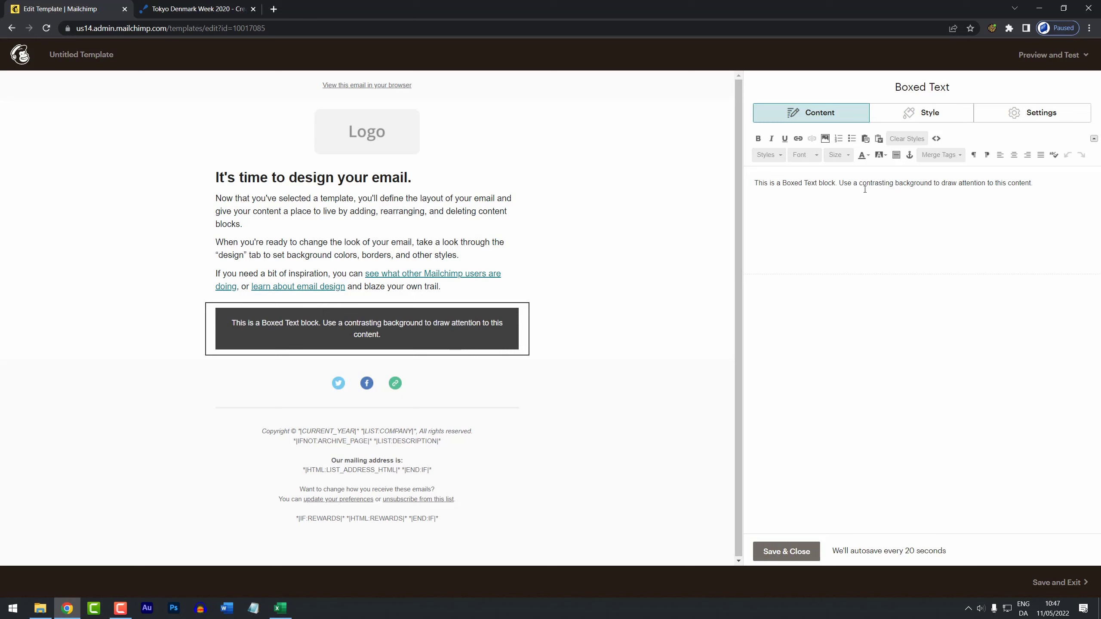
{"action": "left_click_drag", "start_coordinate": [823, 182], "coordinate": [896, 180]}
{"action": "left_click", "coordinate": [935, 116]}
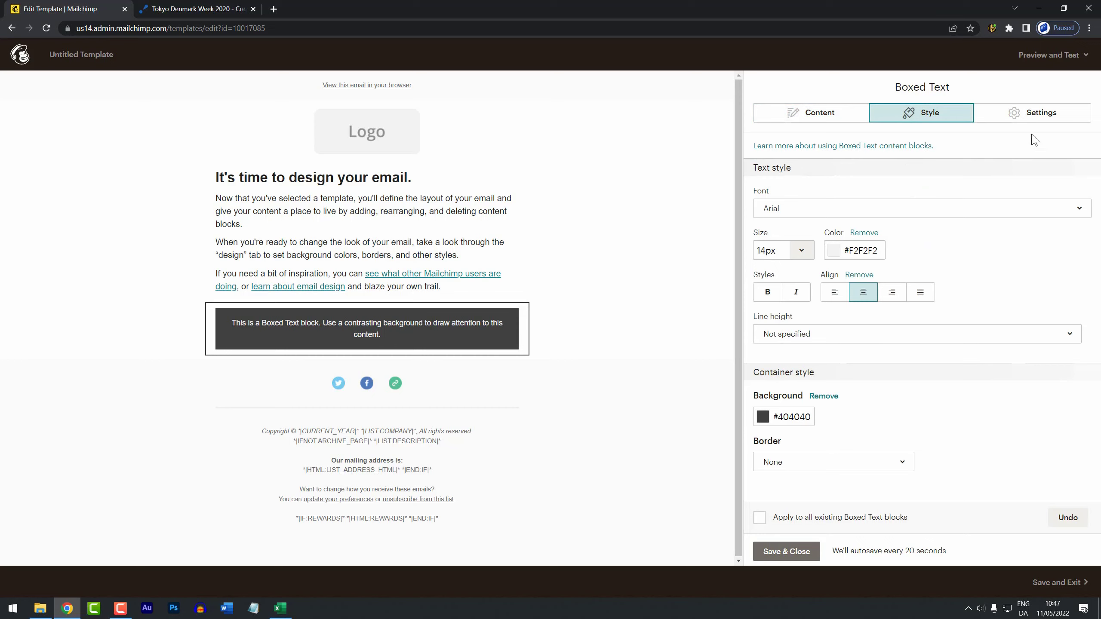
Set the Boxed Text block to 2 columns, split into a narrow first column and a wide second column.
{"action": "left_click", "coordinate": [1028, 118]}
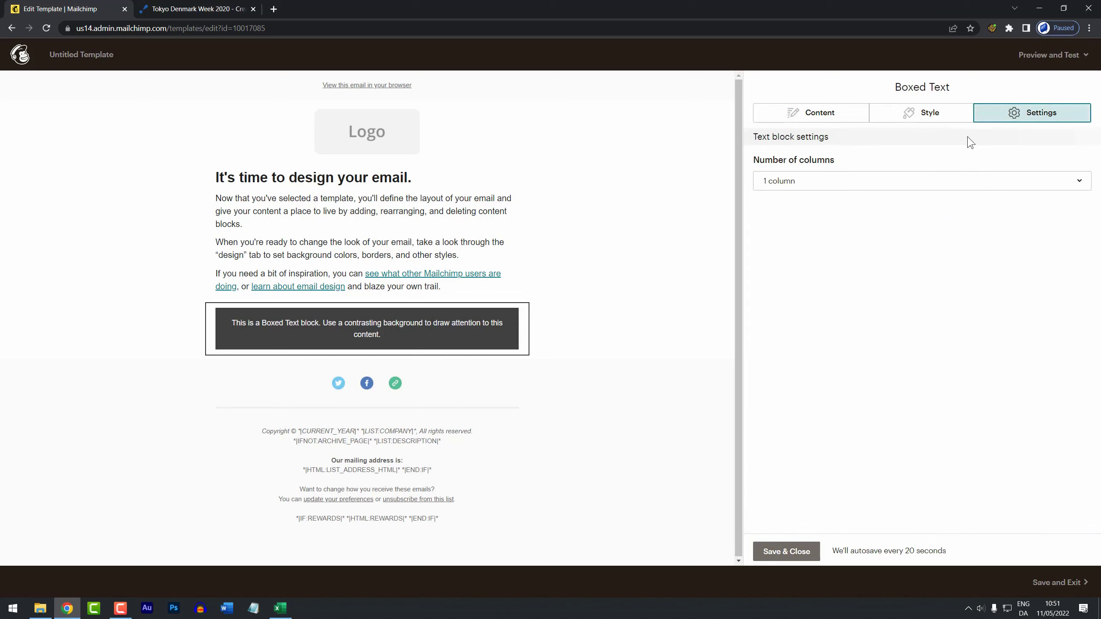
{"action": "left_click", "coordinate": [801, 185]}
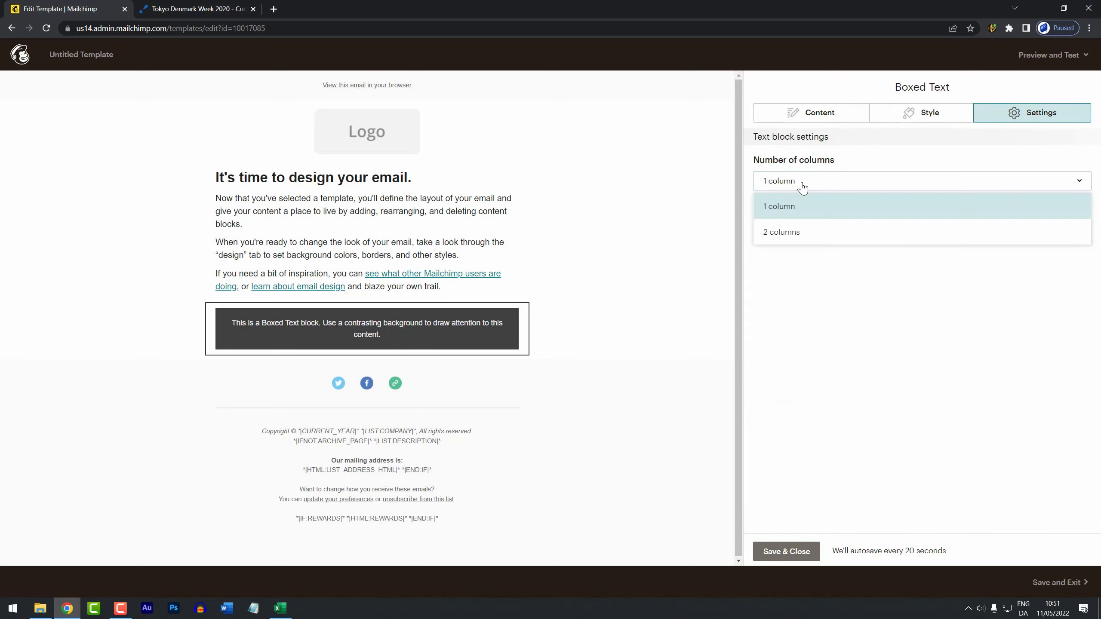
{"action": "left_click", "coordinate": [795, 233]}
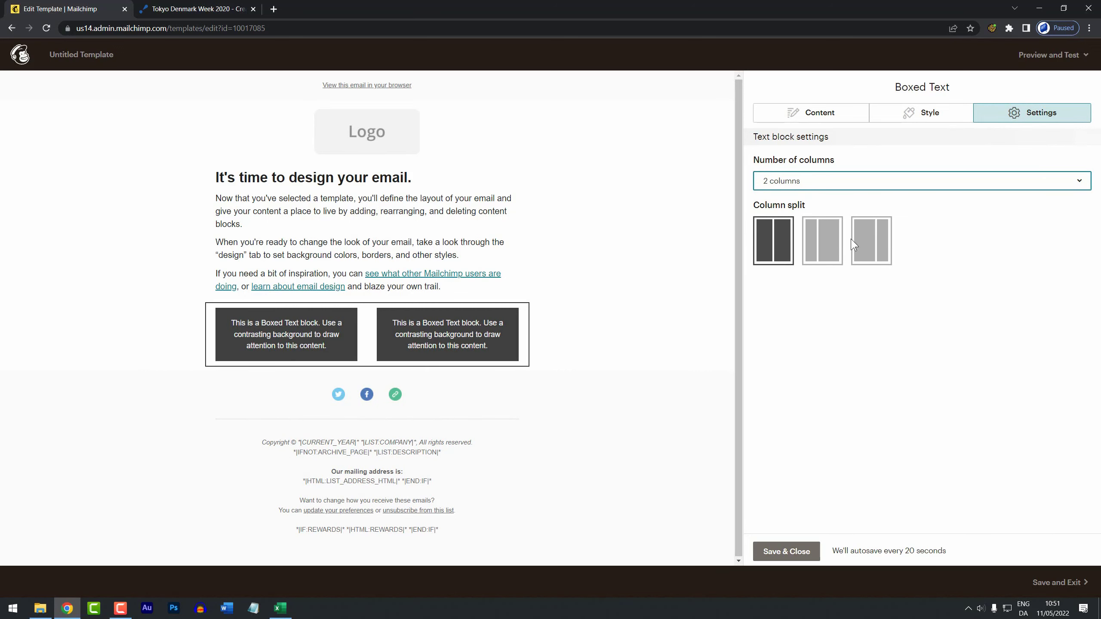
{"action": "left_click", "coordinate": [825, 250]}
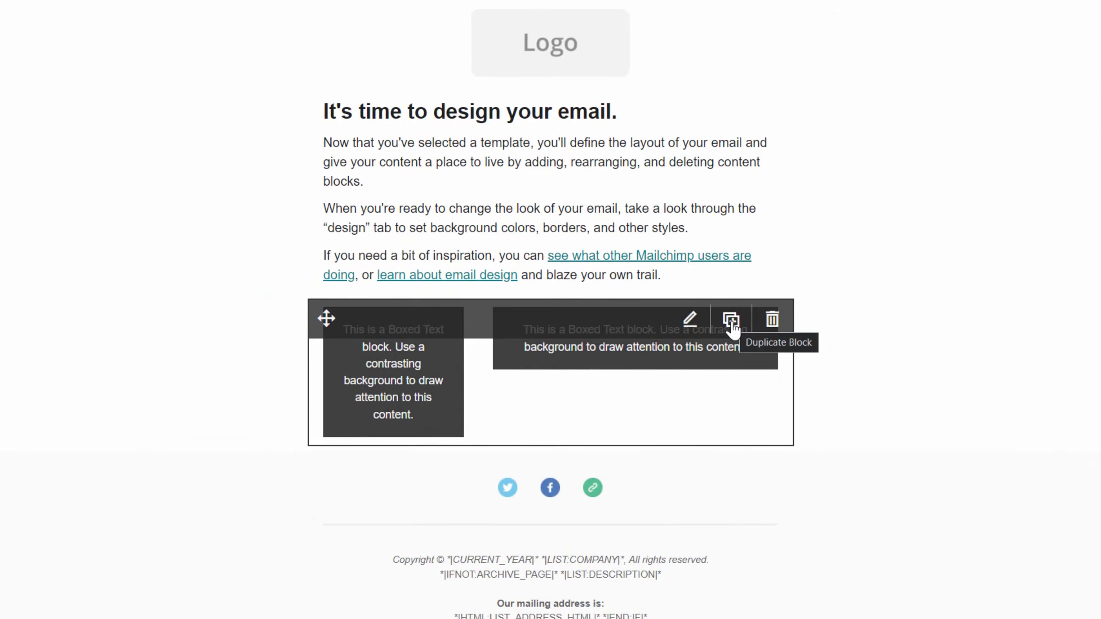
Delete the two-column Boxed Text block from the email and confirm the deletion.
{"action": "left_click", "coordinate": [771, 320]}
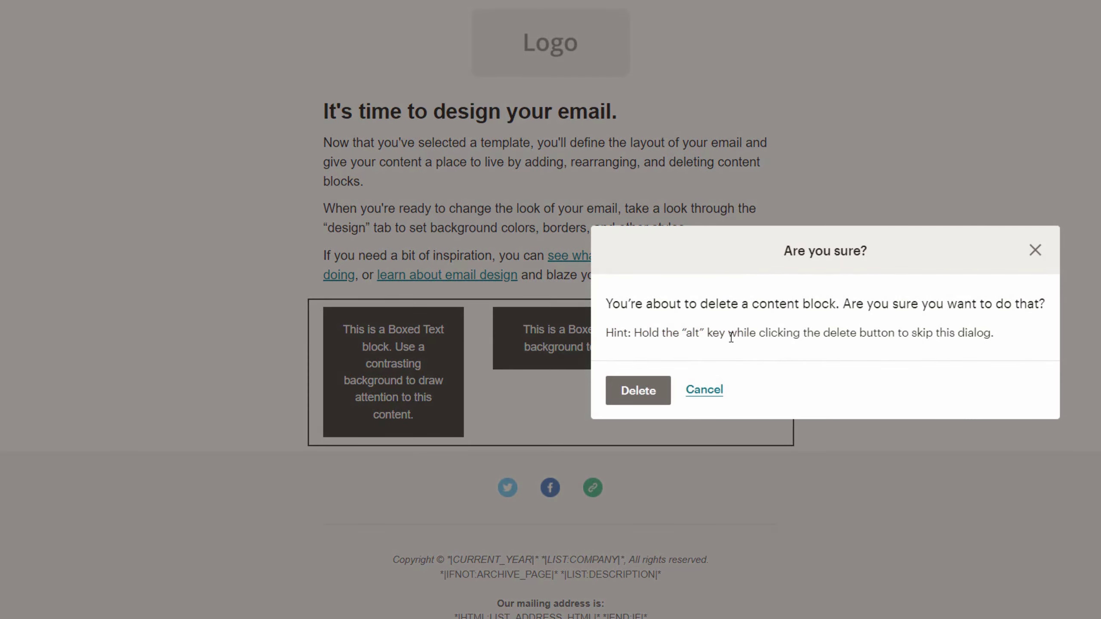
{"action": "left_click", "coordinate": [628, 399]}
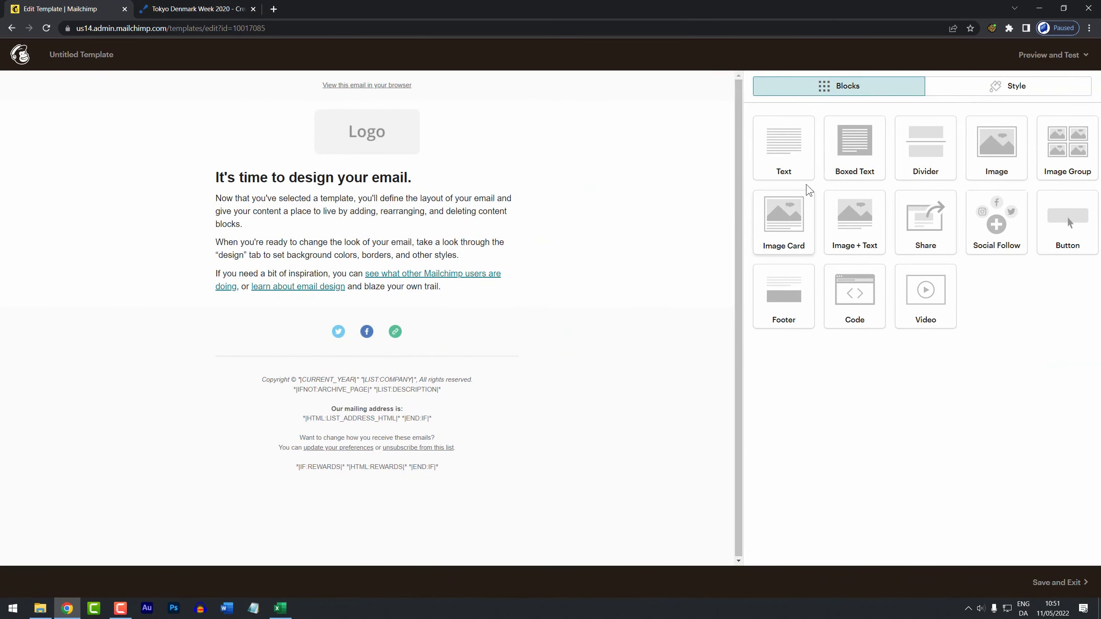
Open the Page section of the template's overall style settings.
{"action": "left_click", "coordinate": [983, 90]}
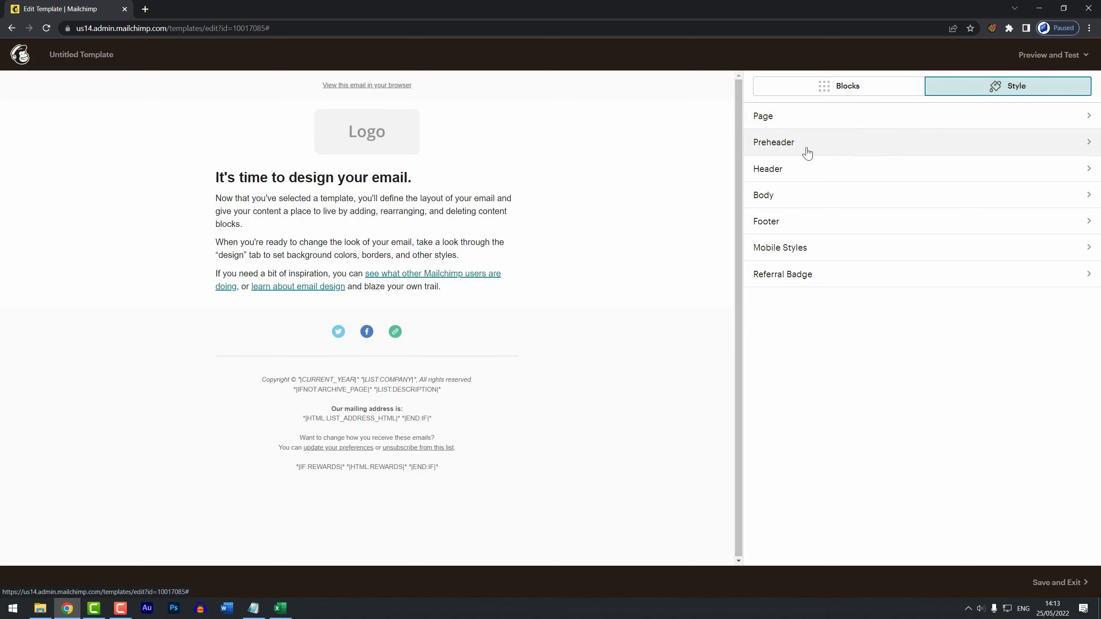
{"action": "mouse_move", "coordinate": [527, 102]}
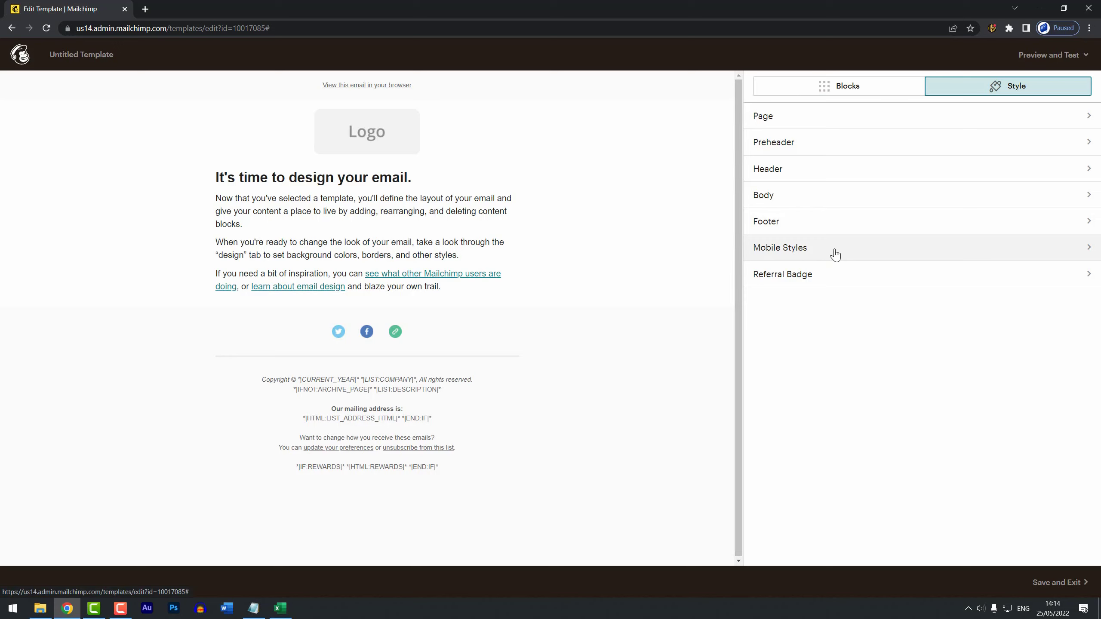
{"action": "left_click", "coordinate": [828, 283]}
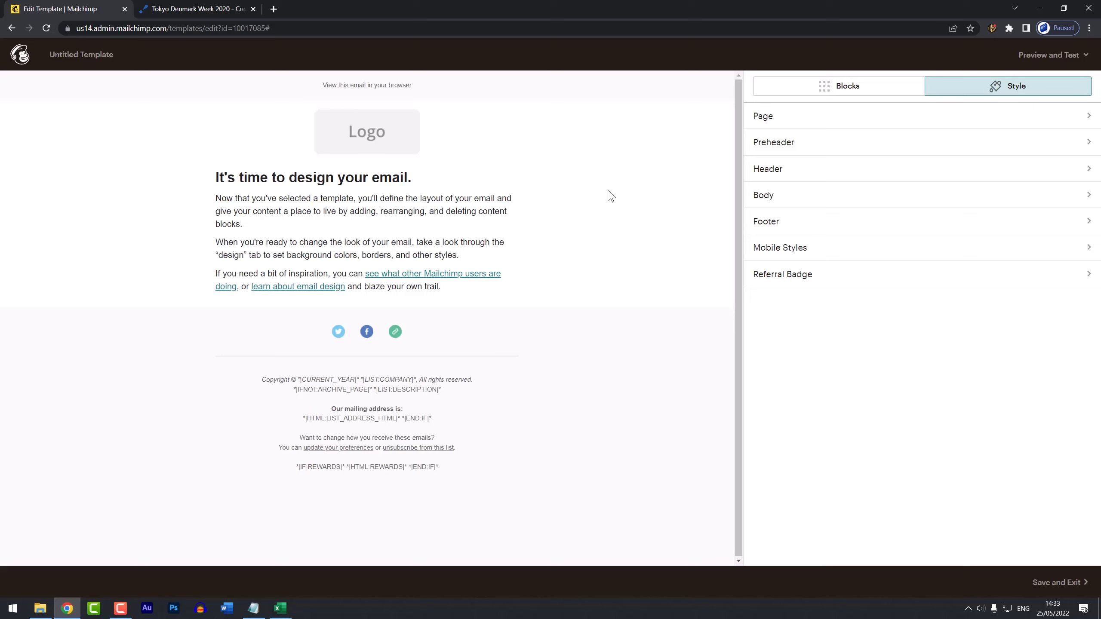
{"action": "left_click", "coordinate": [880, 119]}
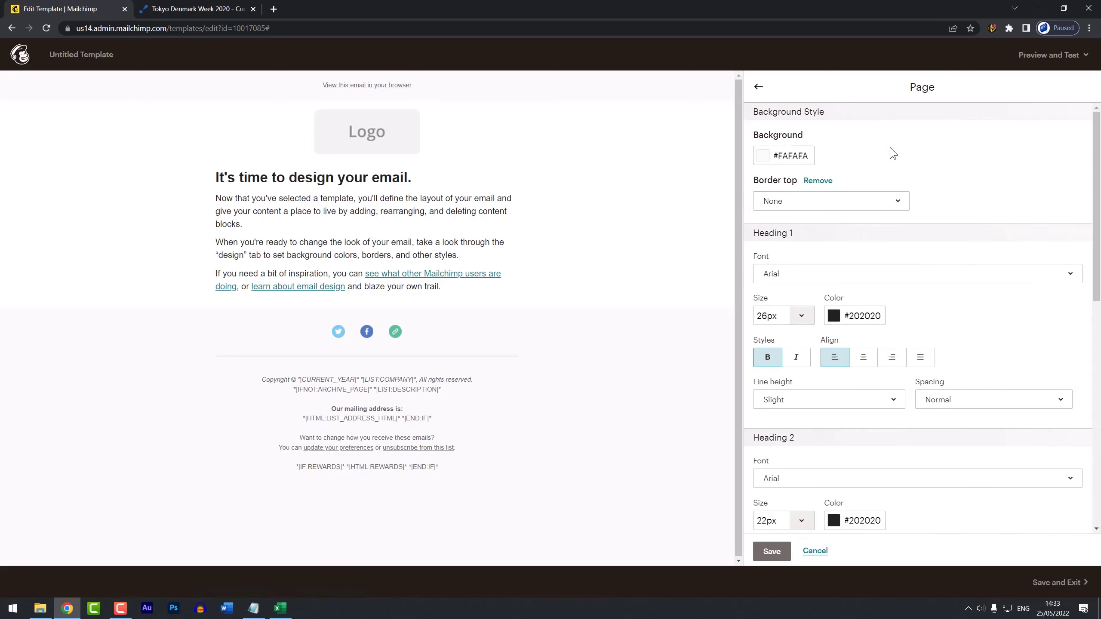
Review the standard and custom web fonts available for Heading 1, and close the font choices.
{"action": "scroll", "coordinate": [752, 253], "scroll_direction": "down", "scroll_amount": 2}
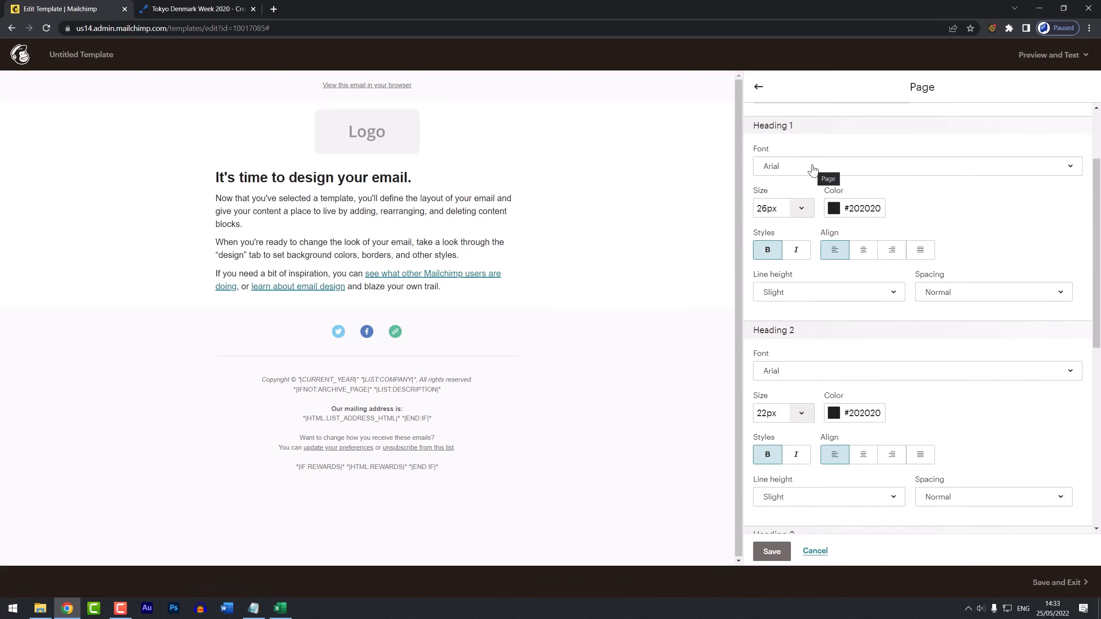
{"action": "left_click", "coordinate": [812, 171]}
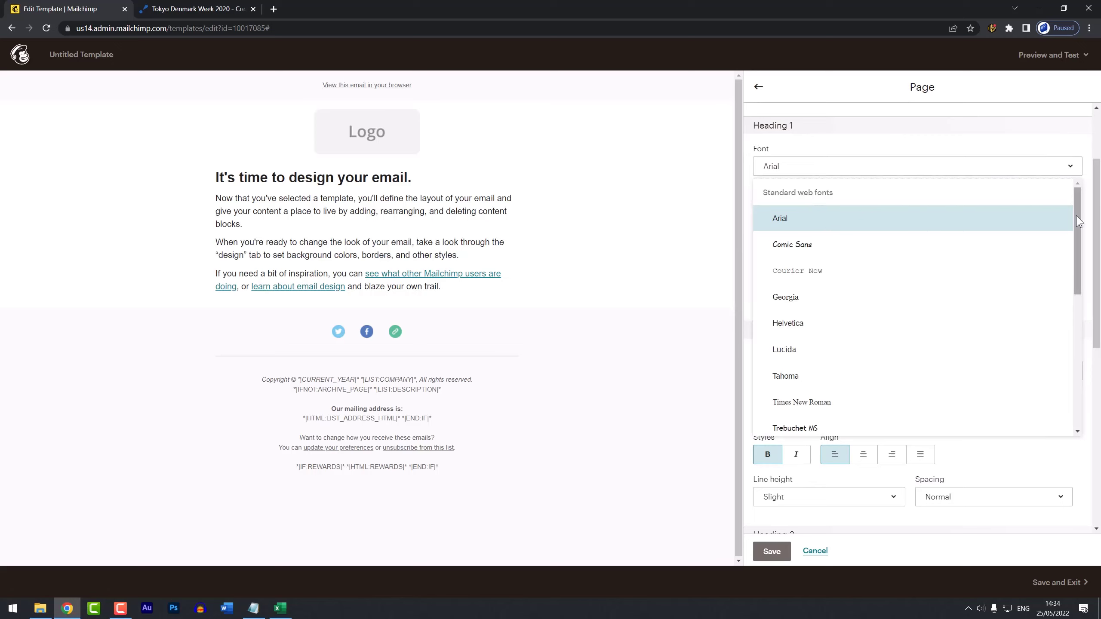
{"action": "left_click_drag", "start_coordinate": [1076, 215], "coordinate": [1079, 337]}
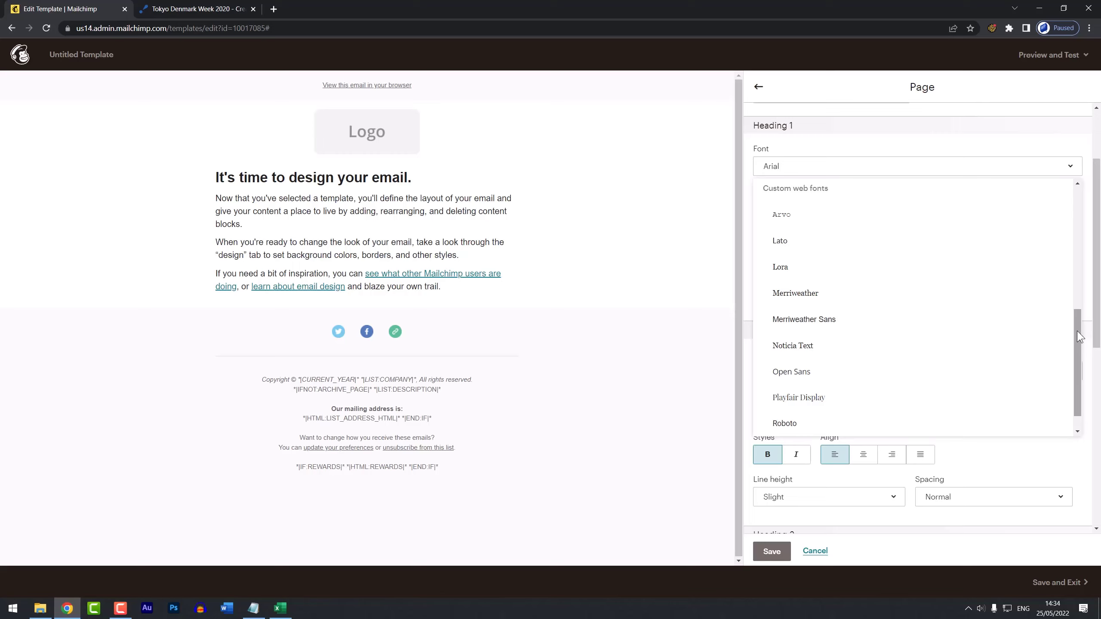
{"action": "left_click_drag", "start_coordinate": [1076, 330], "coordinate": [1045, 156]}
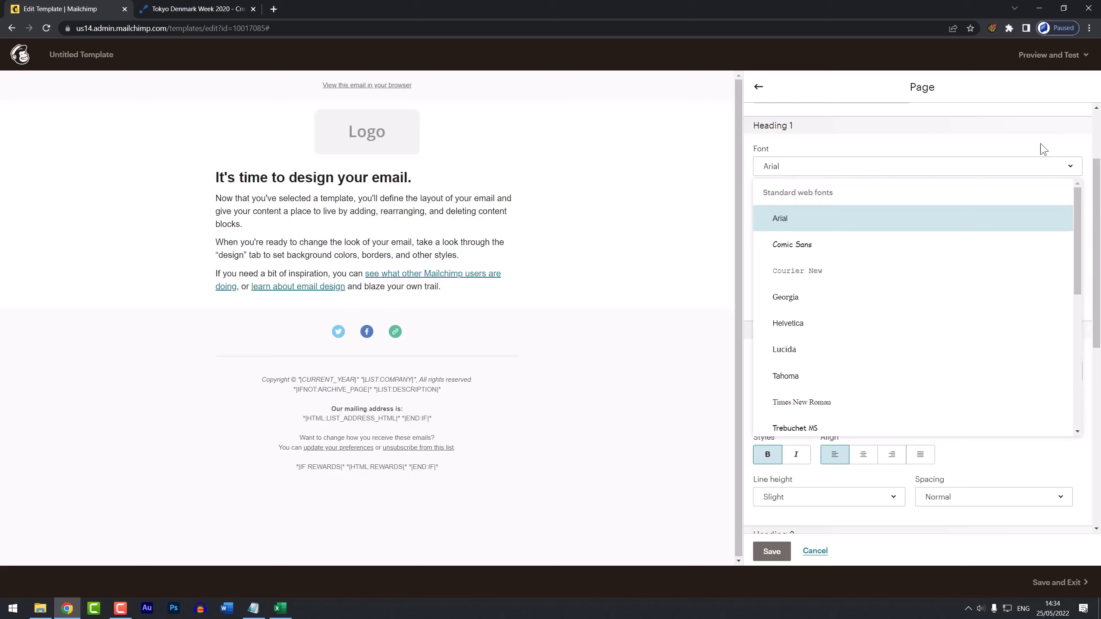
{"action": "left_click", "coordinate": [1011, 141]}
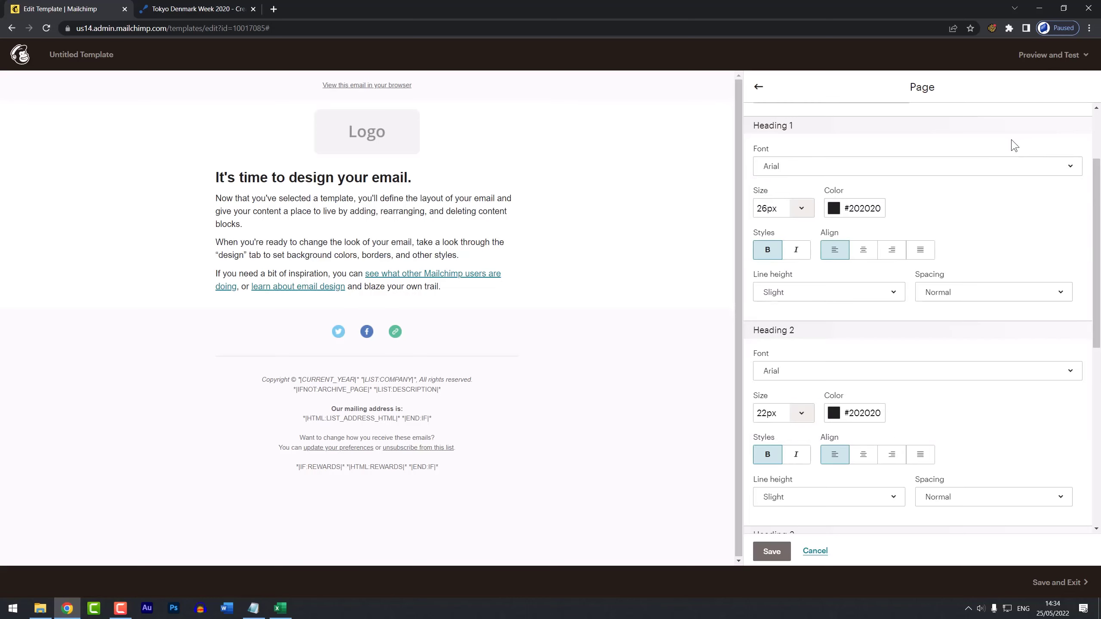
Look at the fonts on the Tokyo Denmark Week website, and set the template's Heading 1 font to Tahoma.
{"action": "left_click", "coordinate": [205, 8]}
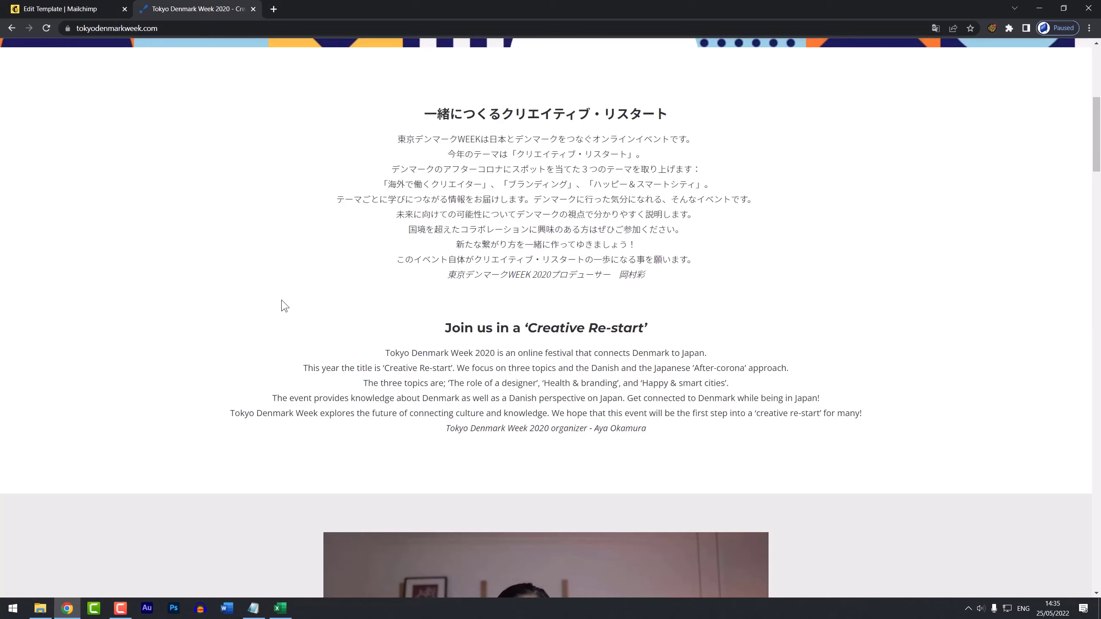
{"action": "left_click", "coordinate": [90, 11]}
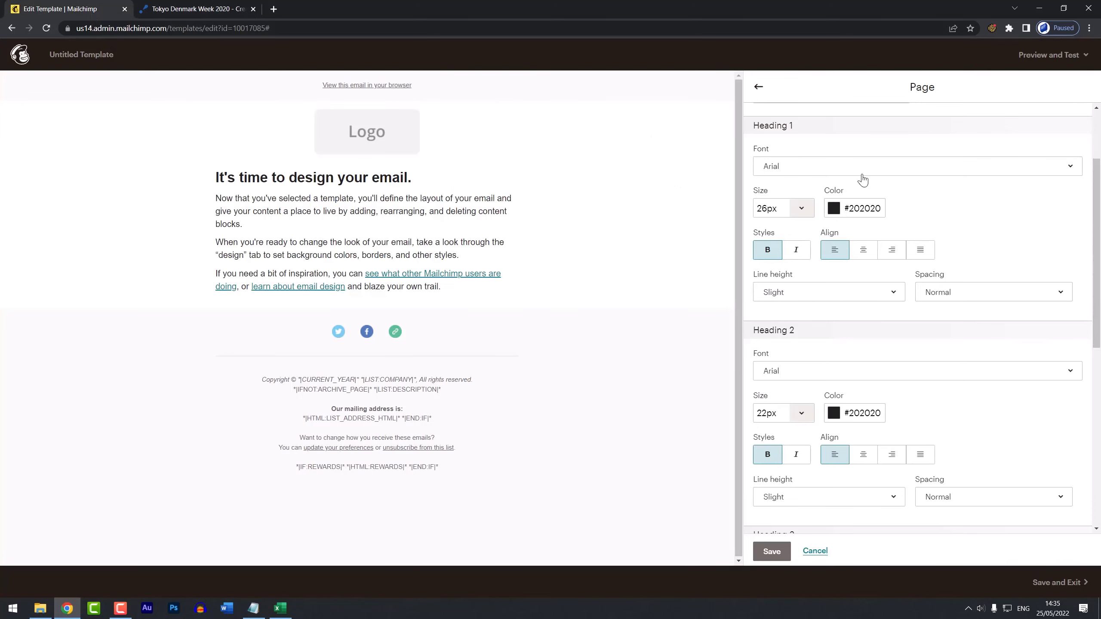
{"action": "left_click", "coordinate": [901, 174]}
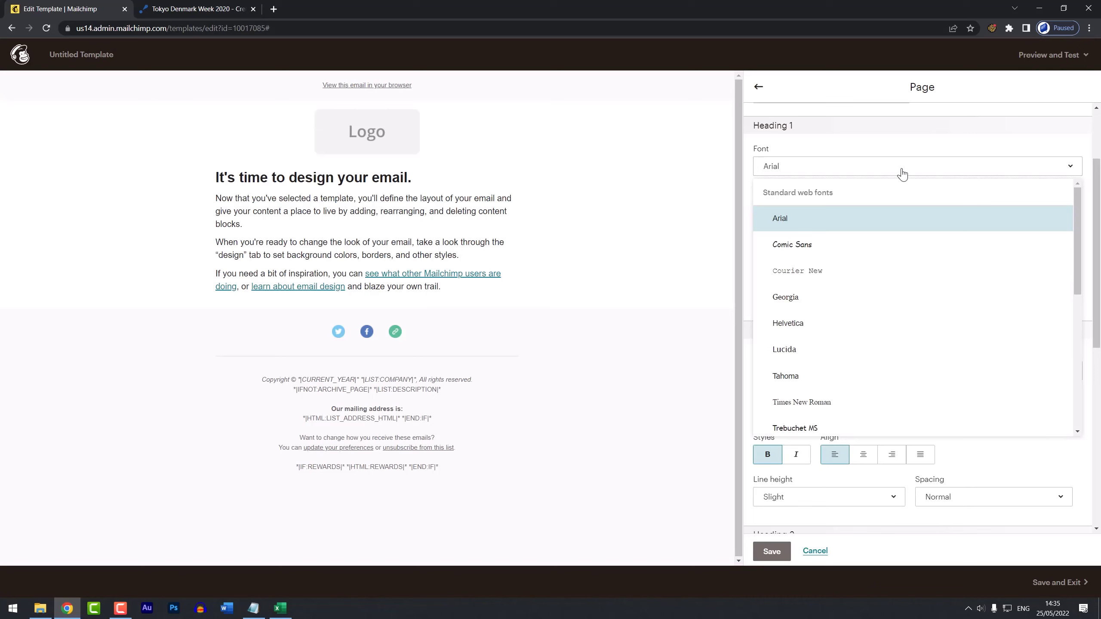
{"action": "left_click", "coordinate": [855, 376]}
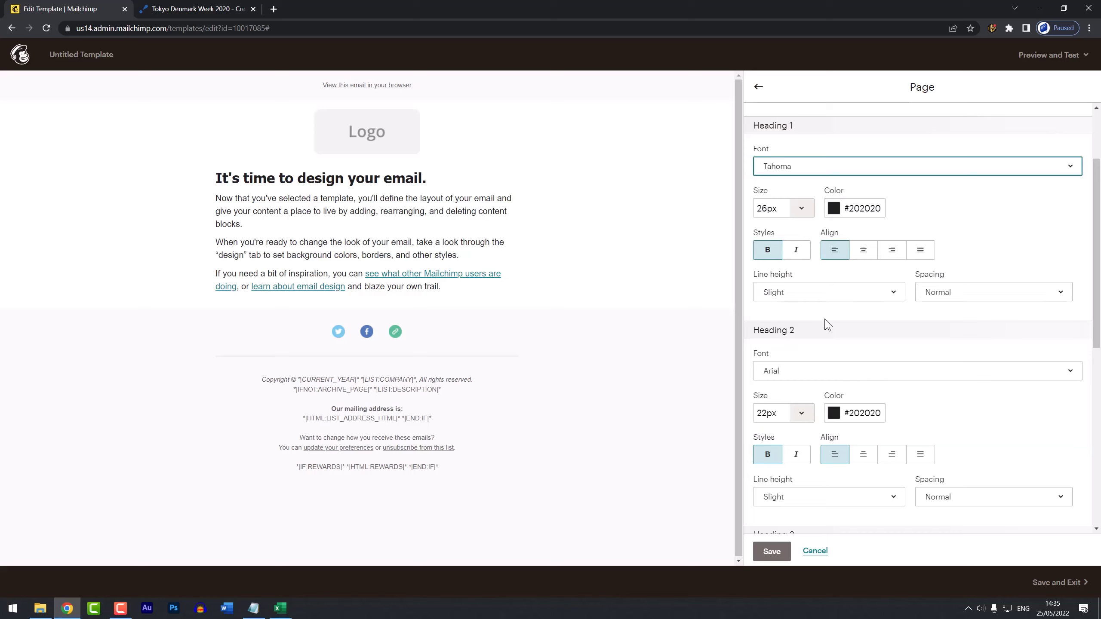
Set the Heading 1 text size to 24px.
{"action": "left_click", "coordinate": [764, 209]}
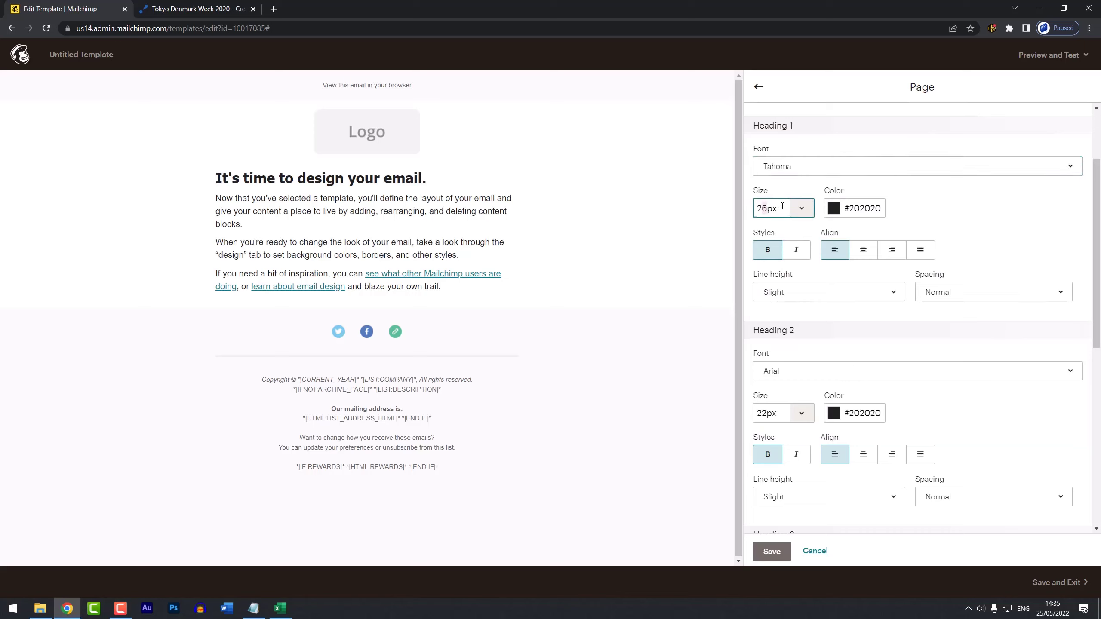
{"action": "key", "text": "BackSpace"}
{"action": "type", "text": "4"}
{"action": "left_click", "coordinate": [922, 214]}
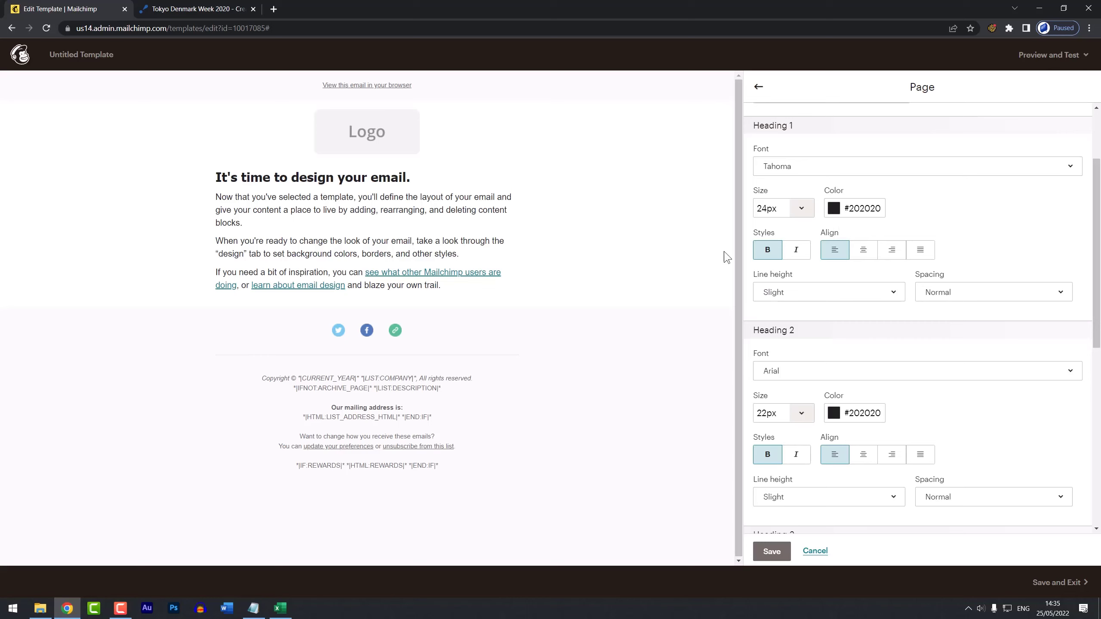
Copy the dark grey code #303133 from TDW colors.txt in Notepad and apply it as the Heading 1 color.
{"action": "left_click", "coordinate": [255, 609]}
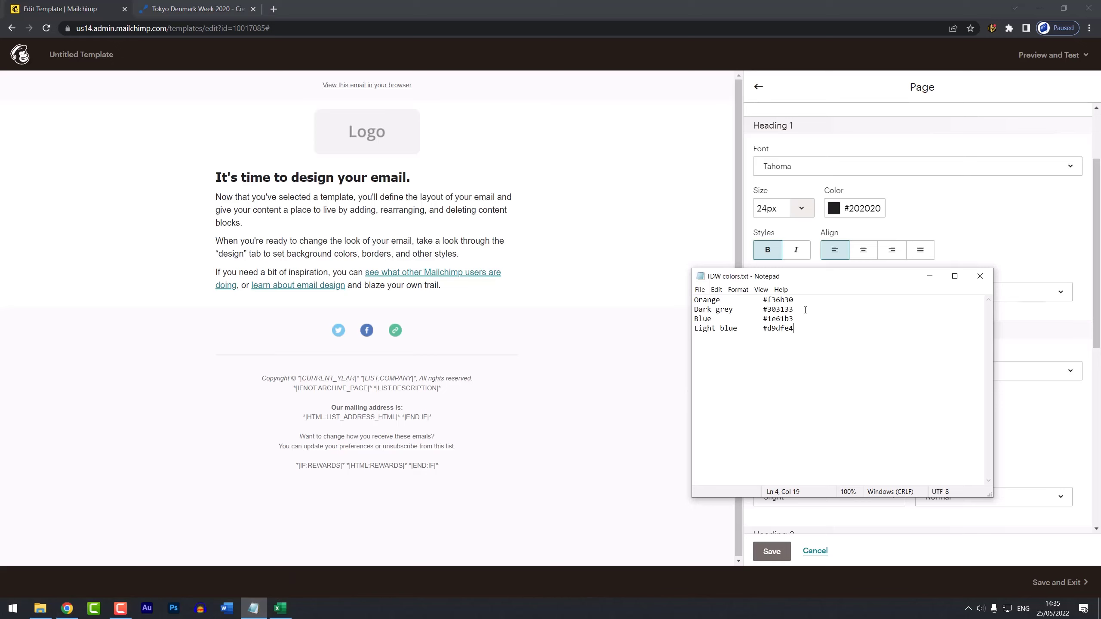
{"action": "left_click_drag", "start_coordinate": [805, 310], "coordinate": [764, 311]}
{"action": "key", "text": "ctrl+c"}
{"action": "left_click", "coordinate": [878, 208]}
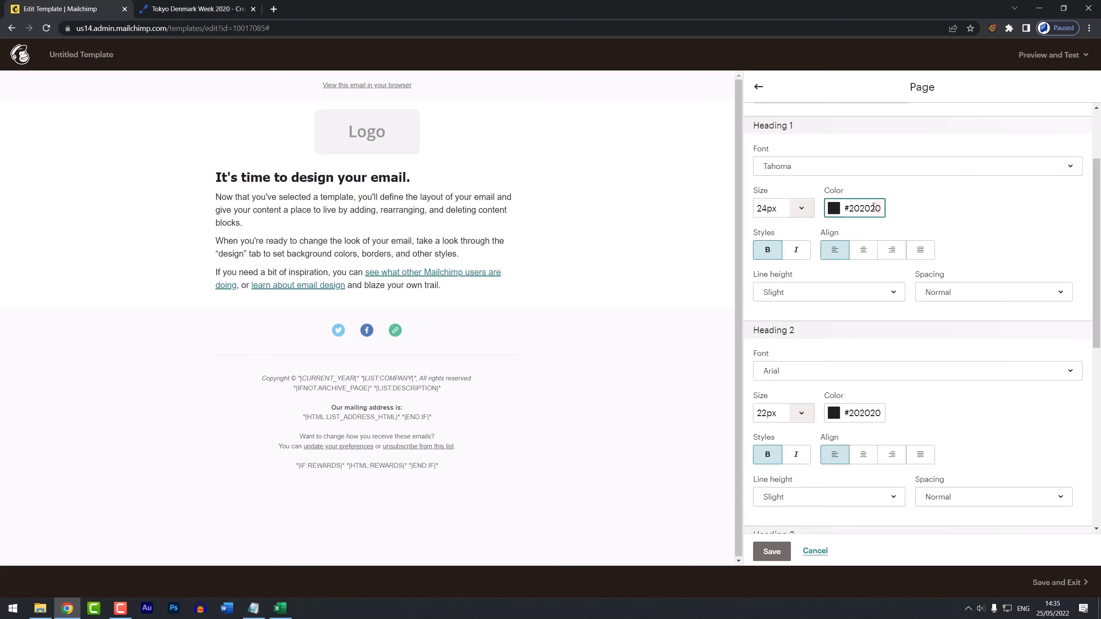
{"action": "left_click", "coordinate": [834, 208]}
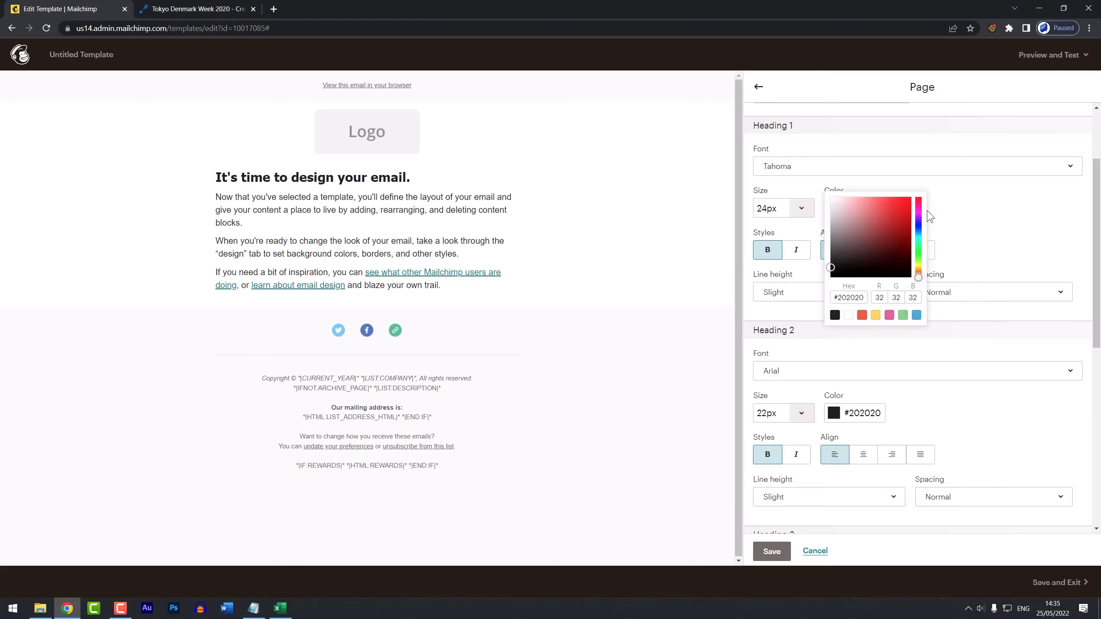
{"action": "key", "text": "ctrl+v"}
{"action": "left_click", "coordinate": [951, 217]}
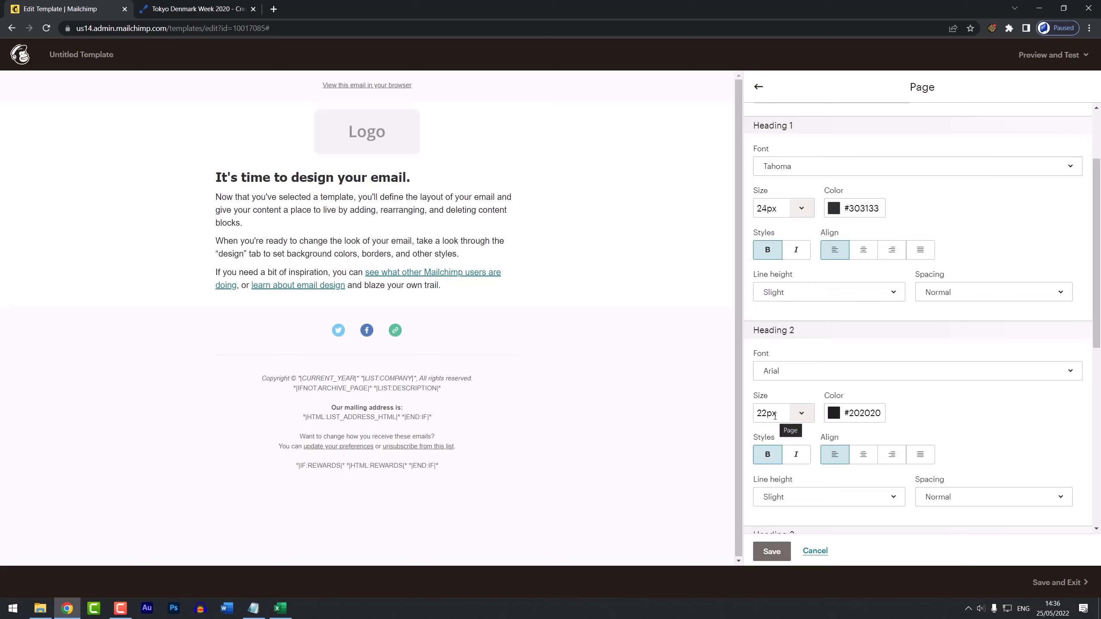
Set the Heading 2 and Heading 3 fonts to Tahoma, and give Heading 3 the dark grey color #303133.
{"action": "left_click", "coordinate": [803, 374]}
{"action": "left_click", "coordinate": [850, 334]}
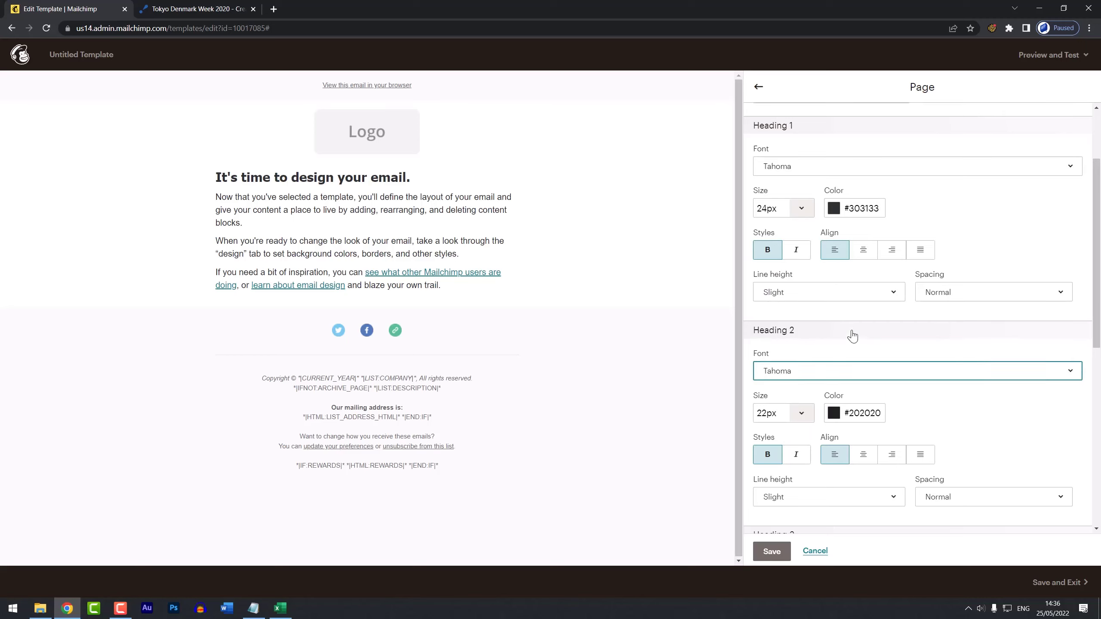
{"action": "scroll", "coordinate": [910, 321], "scroll_direction": "down", "scroll_amount": 7}
{"action": "left_click", "coordinate": [901, 253]}
{"action": "left_click", "coordinate": [872, 295]}
{"action": "left_click", "coordinate": [872, 295]}
{"action": "left_click", "coordinate": [838, 403]}
{"action": "scroll", "coordinate": [958, 304], "scroll_direction": "down", "scroll_amount": 3}
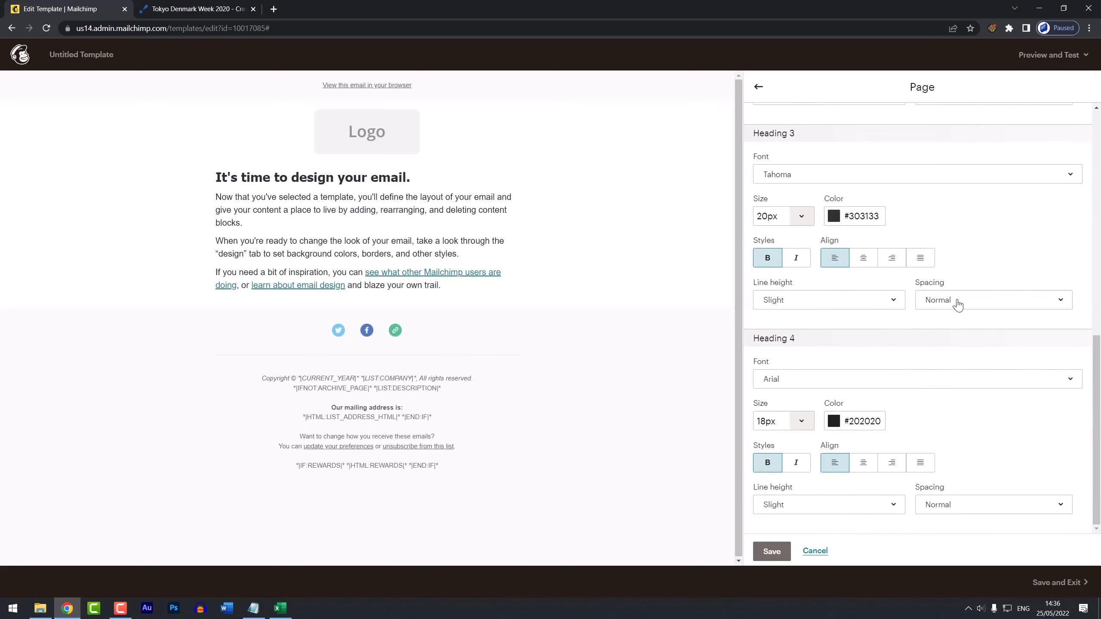
Set Heading 4 to the Tahoma font with color #303133, and save the Page styles.
{"action": "left_click", "coordinate": [917, 379]}
{"action": "left_click", "coordinate": [901, 343]}
{"action": "left_click", "coordinate": [863, 421]}
{"action": "left_click", "coordinate": [837, 528]}
{"action": "left_click", "coordinate": [956, 420]}
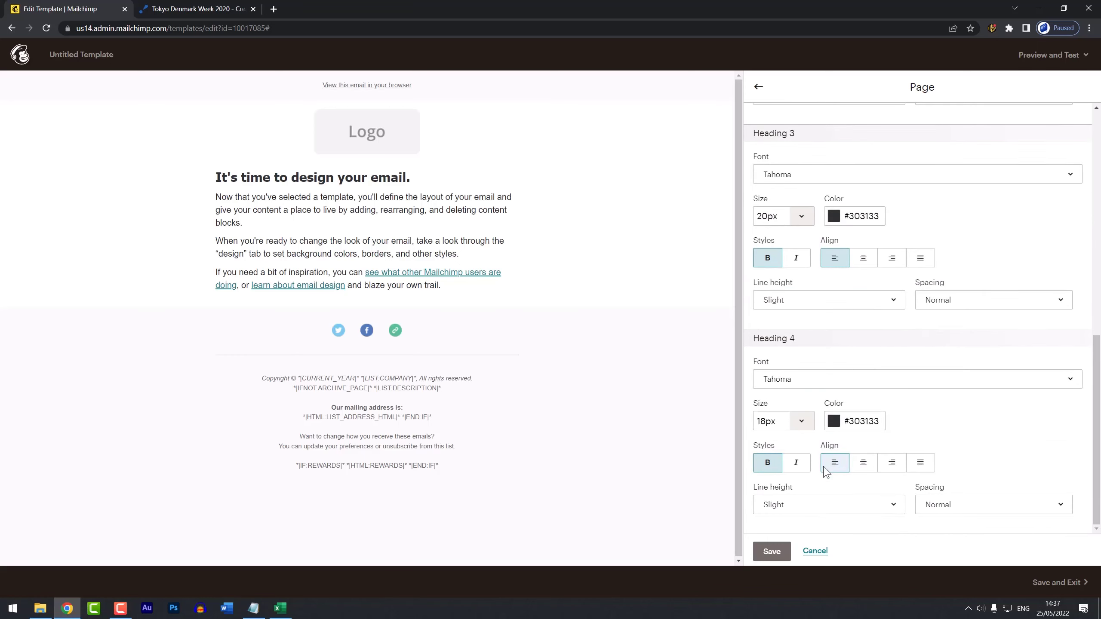
{"action": "left_click", "coordinate": [771, 551]}
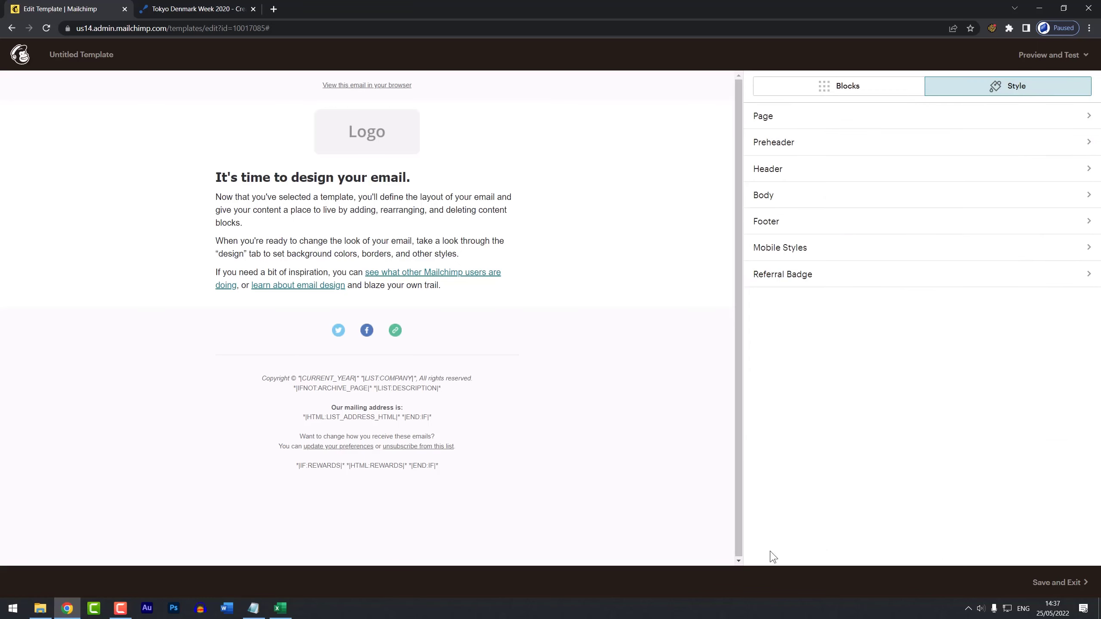
Set the Preheader background color to the light blue #d9dfe4 listed in TDW colors.txt in Notepad.
{"action": "left_click", "coordinate": [849, 147]}
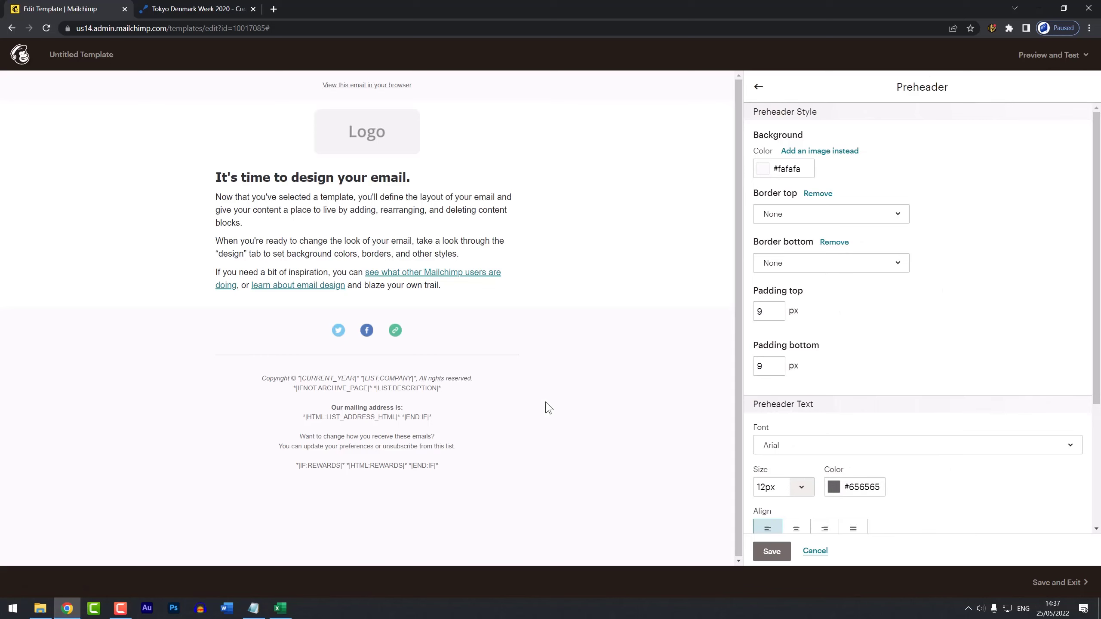
{"action": "left_click", "coordinate": [253, 608]}
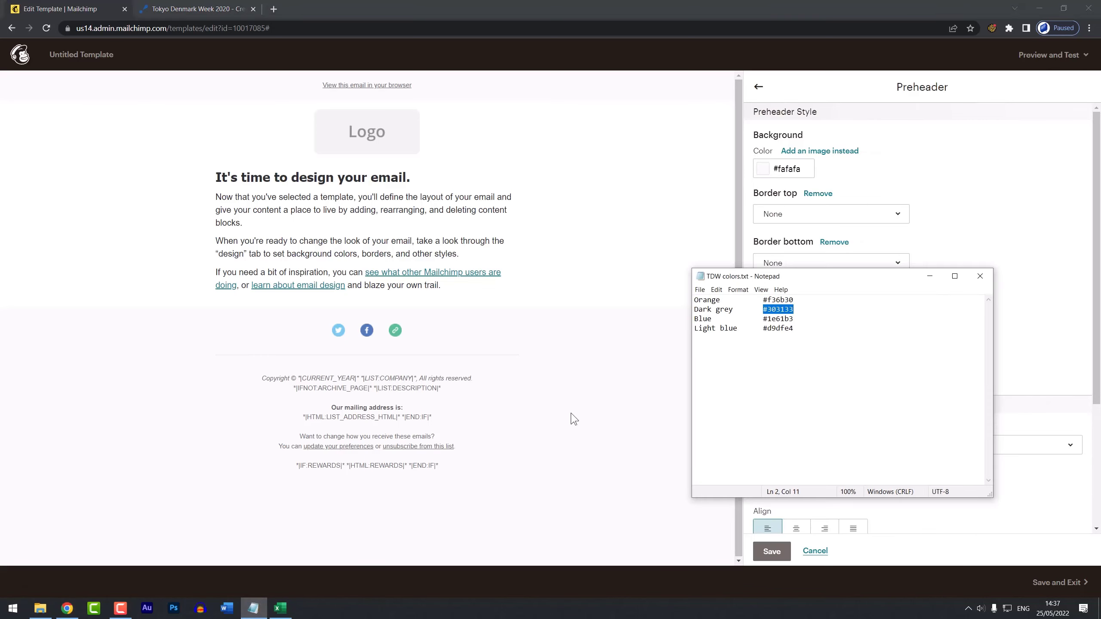
{"action": "left_click_drag", "start_coordinate": [796, 328], "coordinate": [763, 328]}
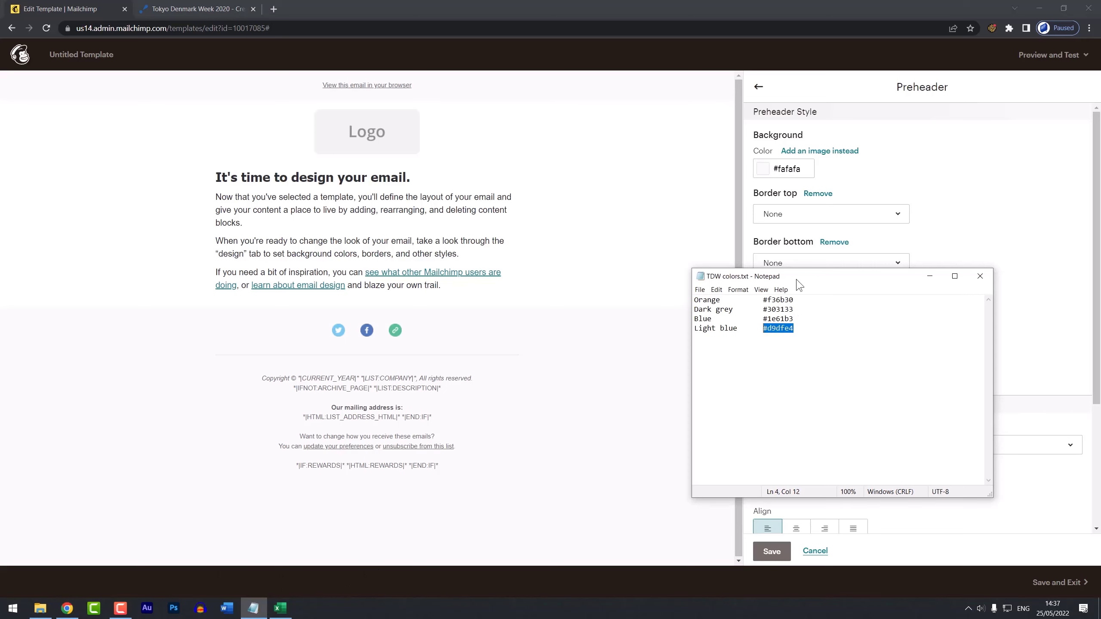
{"action": "left_click_drag", "start_coordinate": [805, 169], "coordinate": [766, 173]}
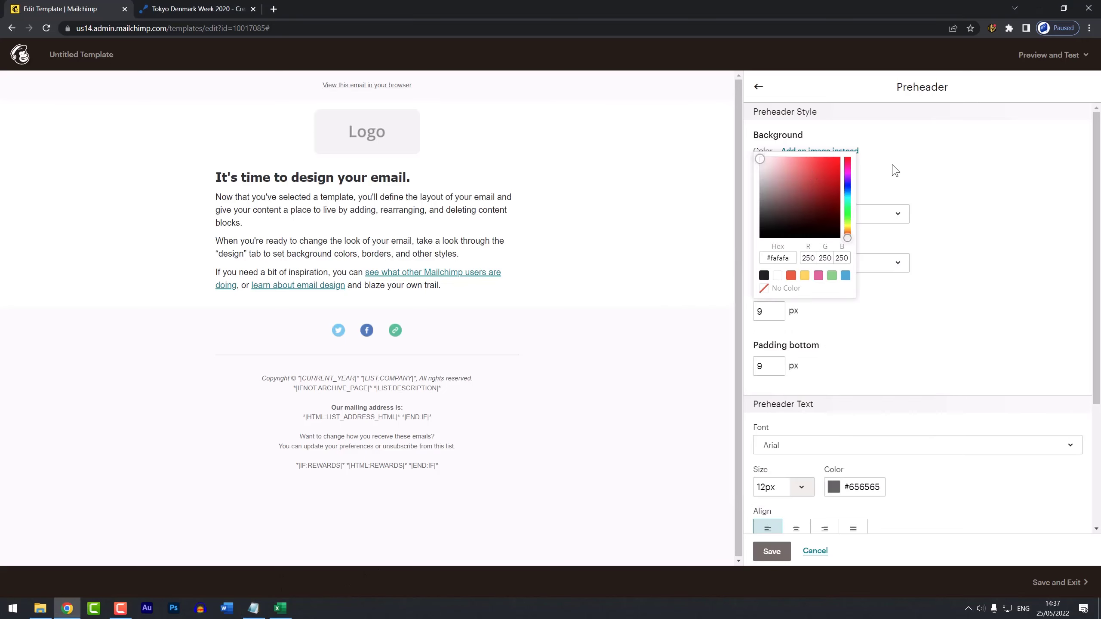
{"action": "type", "text": "#d9dfe4"}
{"action": "left_click", "coordinate": [934, 166]}
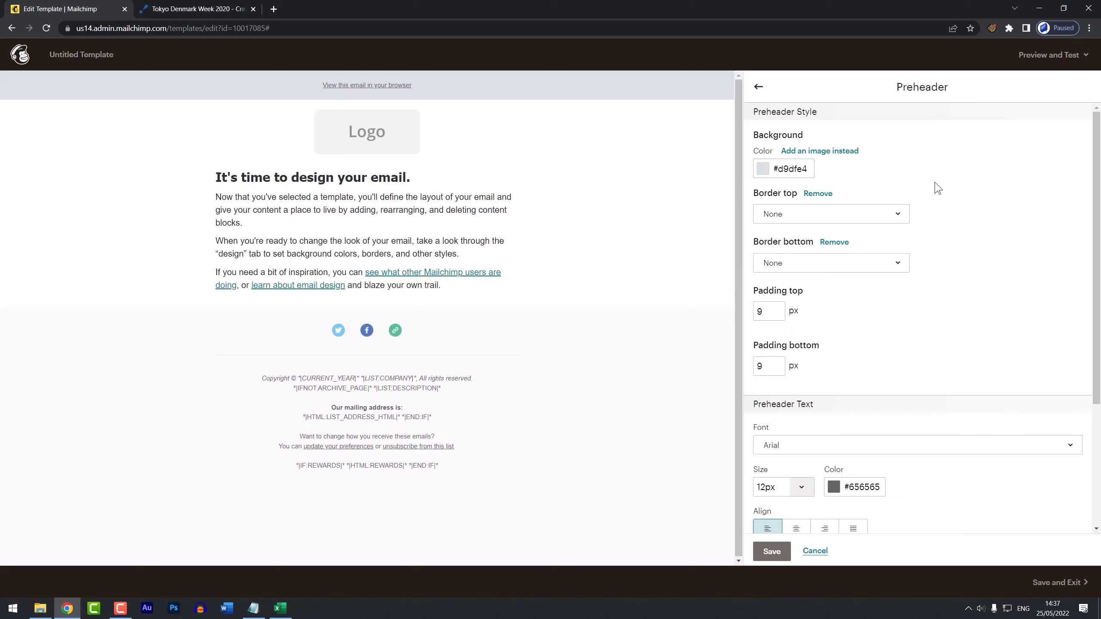
Set the Preheader Text font to the custom web font Open Sans.
{"action": "scroll", "coordinate": [937, 239], "scroll_direction": "down", "scroll_amount": 4}
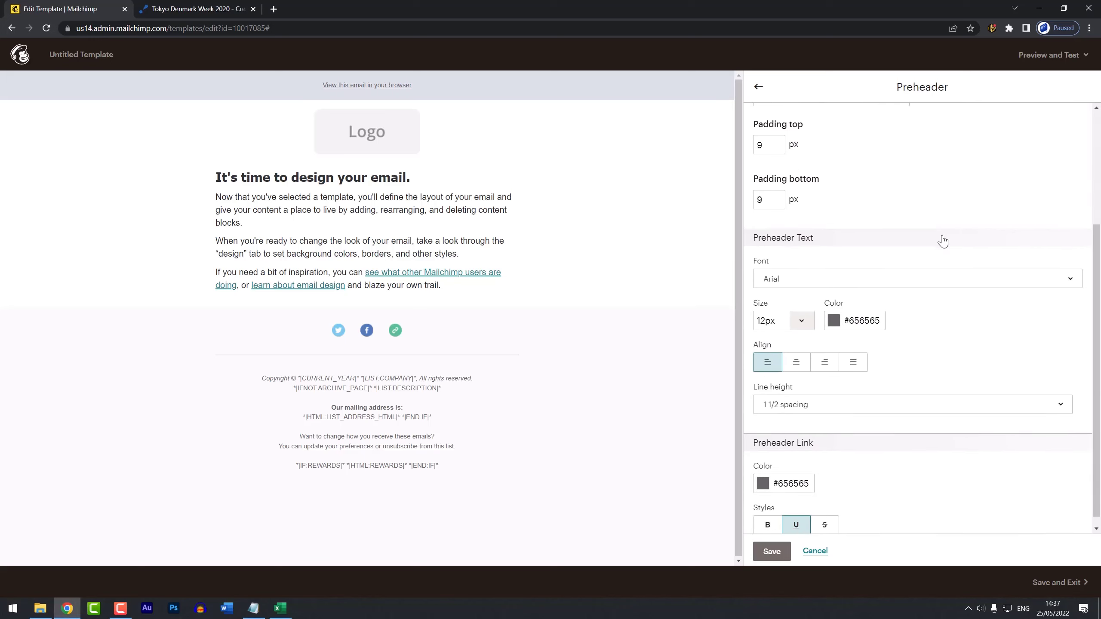
{"action": "left_click", "coordinate": [941, 271]}
{"action": "left_click_drag", "start_coordinate": [1079, 306], "coordinate": [1099, 453]}
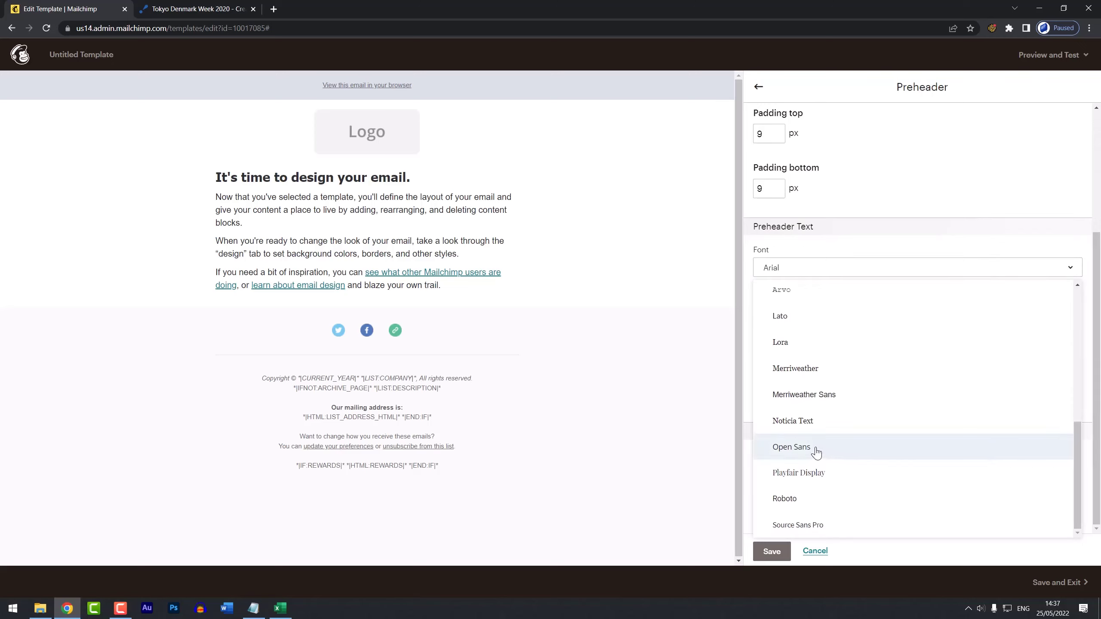
{"action": "left_click", "coordinate": [859, 451]}
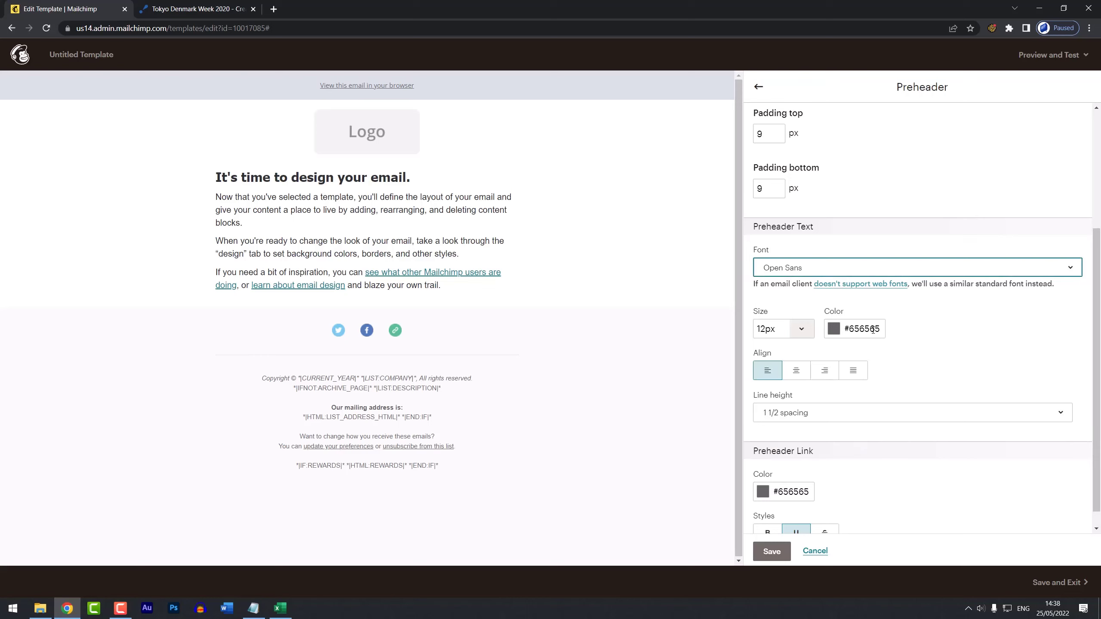
Copy the dark grey code #303133 from the Notepad color list and apply it to the Preheader Text.
{"action": "left_click", "coordinate": [253, 609]}
{"action": "left_click_drag", "start_coordinate": [800, 313], "coordinate": [763, 311]}
{"action": "key", "text": "ctrl+c"}
{"action": "left_click", "coordinate": [1009, 337]}
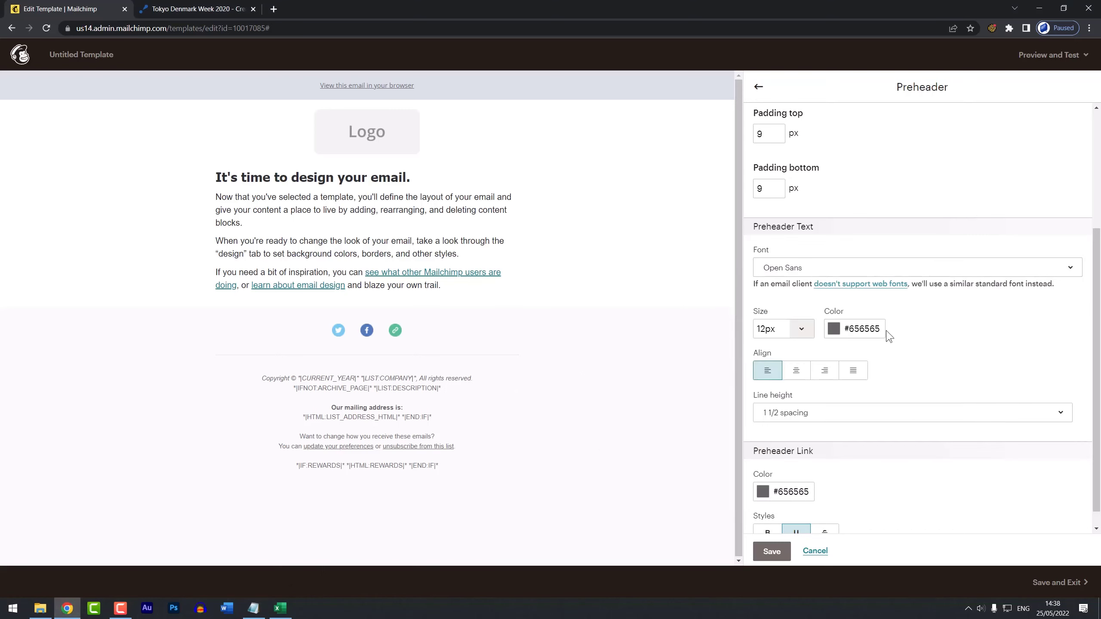
{"action": "triple_click", "coordinate": [881, 327]}
{"action": "key", "text": "ctrl+v"}
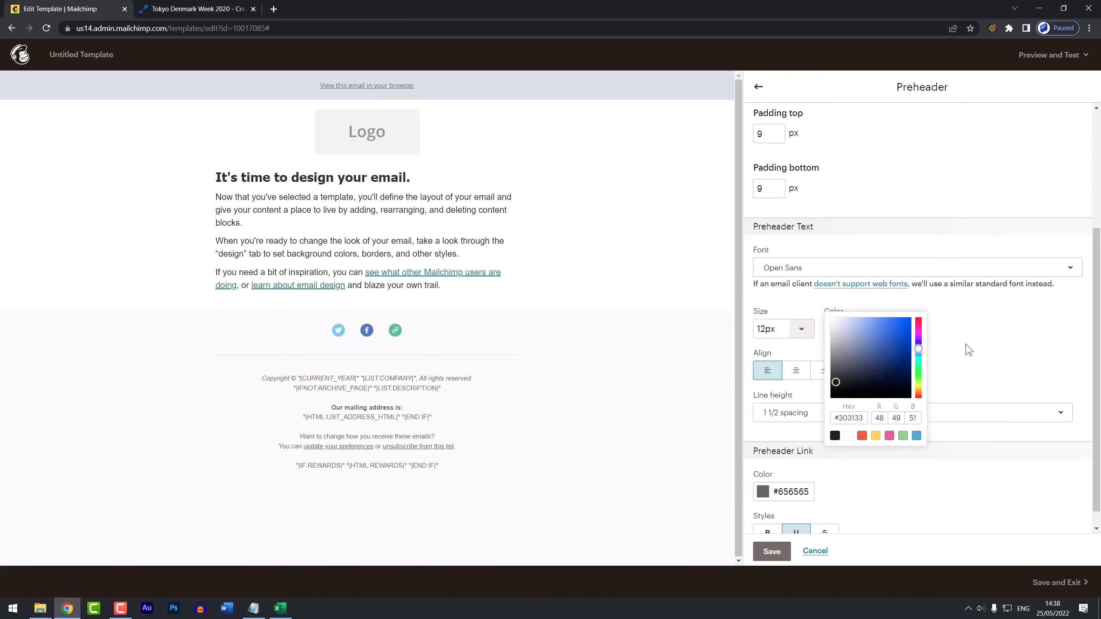
{"action": "left_click", "coordinate": [966, 350]}
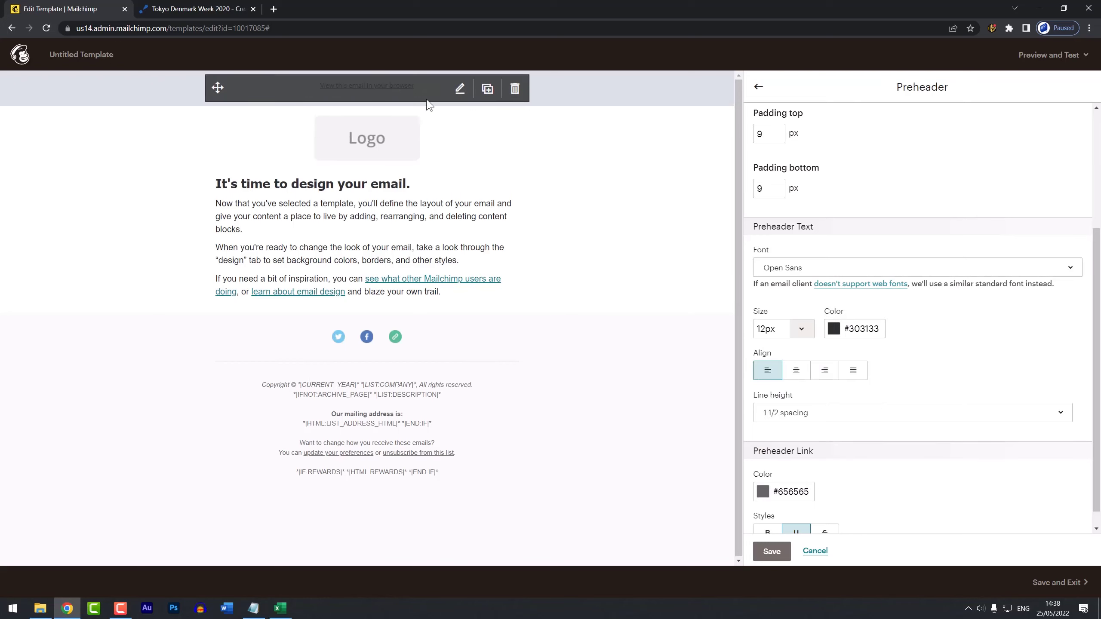
Set the Preheader Link color to the copied dark grey #303133.
{"action": "scroll", "coordinate": [850, 487], "scroll_direction": "down", "scroll_amount": 1}
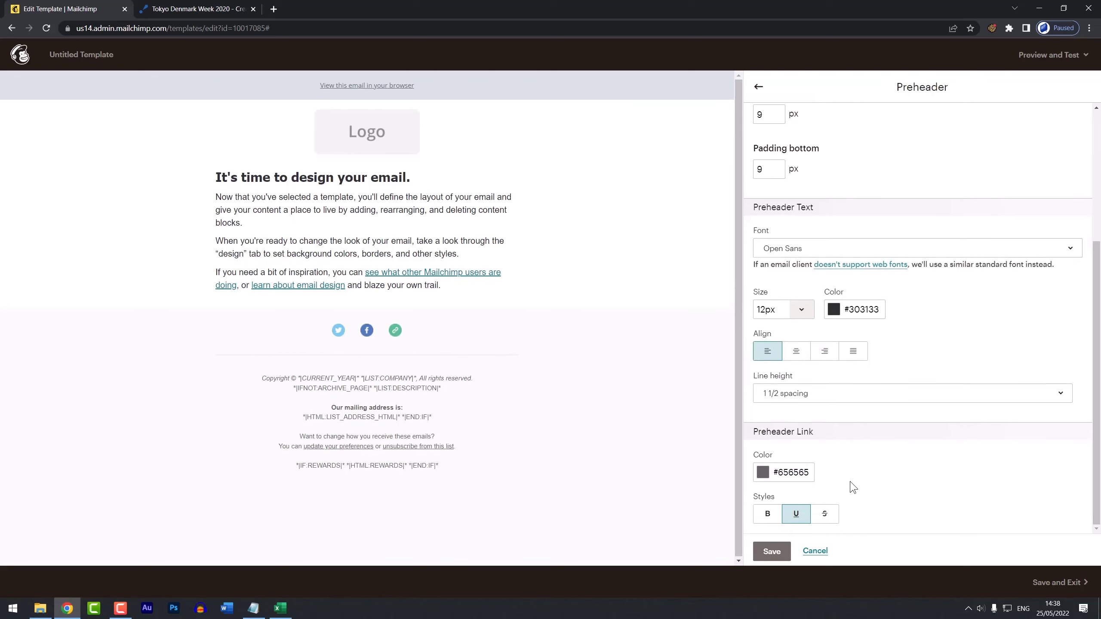
{"action": "left_click", "coordinate": [808, 473]}
{"action": "key", "text": "ctrl+a"}
{"action": "key", "text": "ctrl+v"}
{"action": "left_click", "coordinate": [874, 475]}
Switch bold on and back off for the Preheader Link, and save the Preheader styles.
{"action": "left_click", "coordinate": [767, 516]}
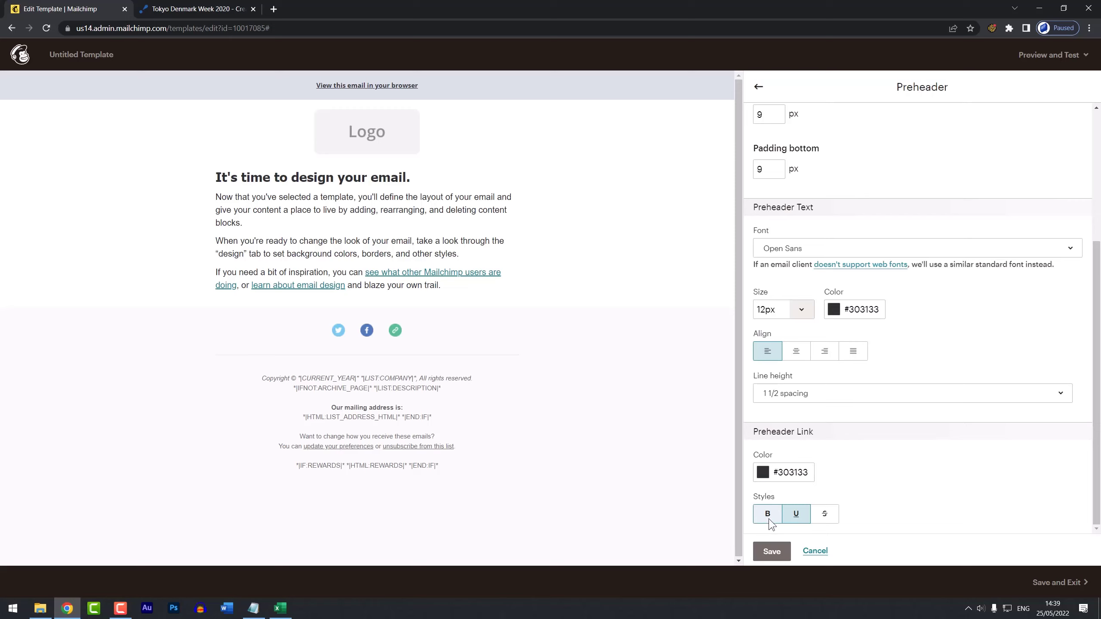
{"action": "left_click", "coordinate": [765, 520]}
{"action": "left_click", "coordinate": [770, 555]}
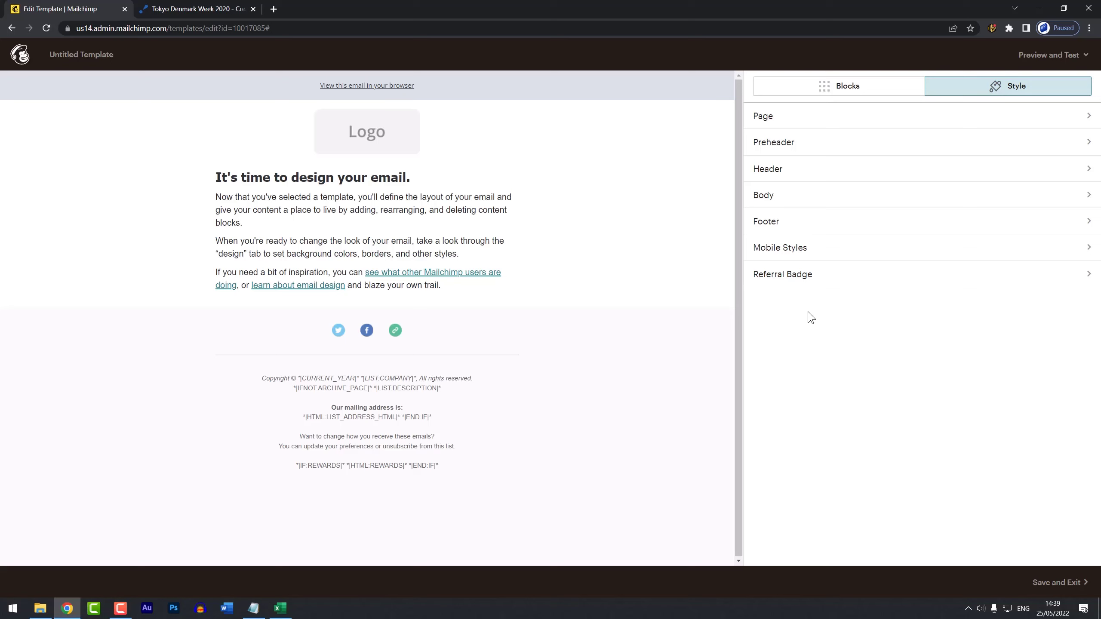
Open the Body section of the template's style settings and set the Body Text font to Open Sans.
{"action": "left_click", "coordinate": [806, 196]}
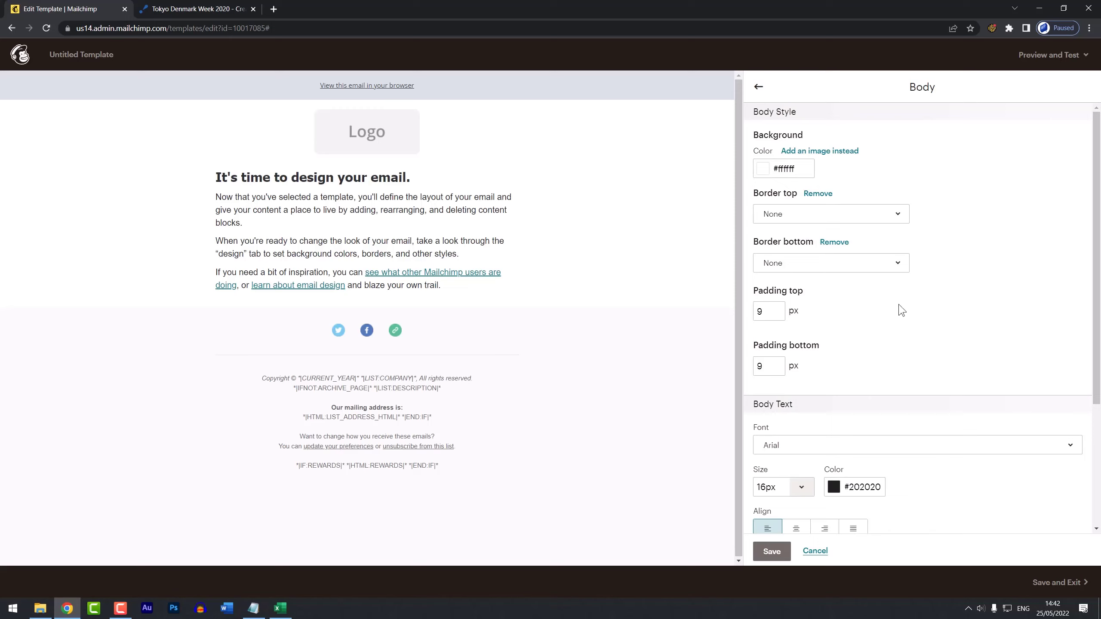
{"action": "scroll", "coordinate": [956, 309], "scroll_direction": "down", "scroll_amount": 4}
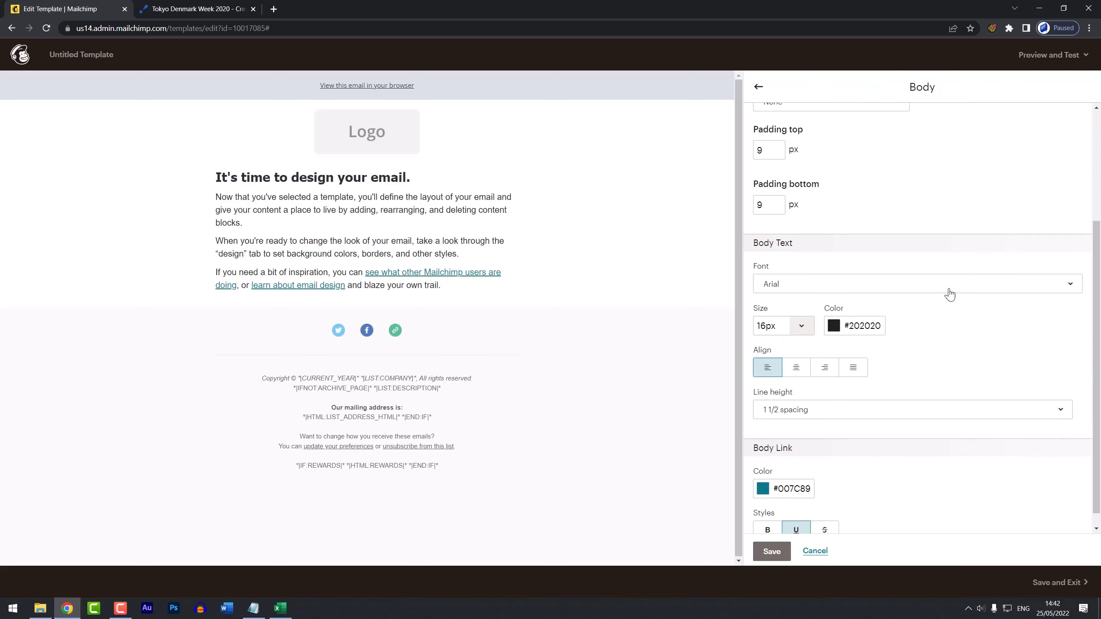
{"action": "left_click", "coordinate": [949, 294]}
{"action": "left_click_drag", "start_coordinate": [1078, 329], "coordinate": [1096, 455]}
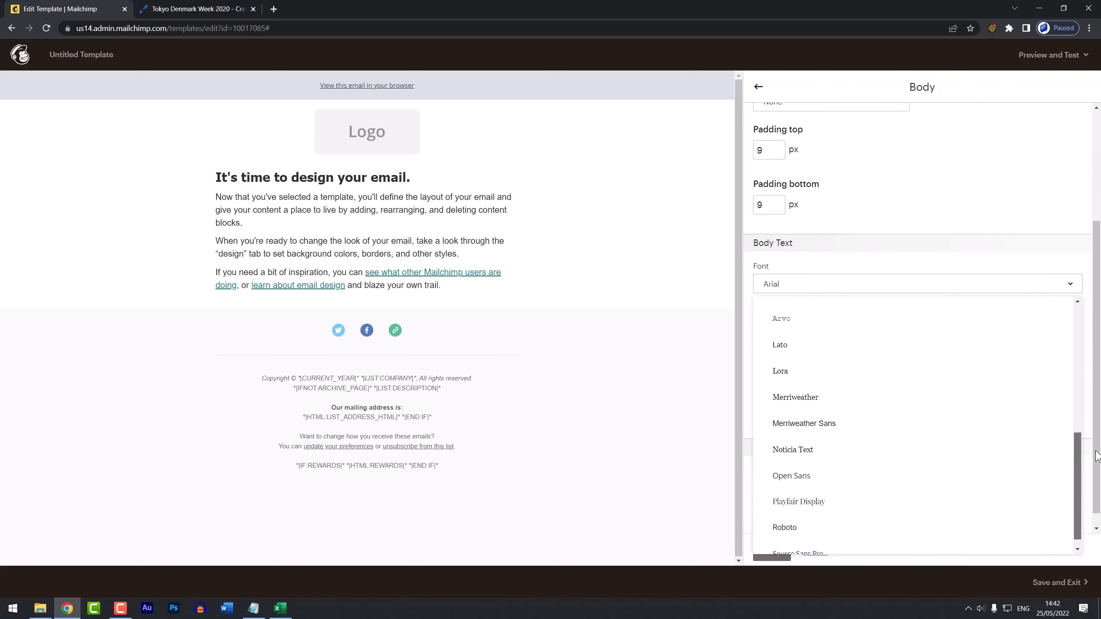
{"action": "left_click", "coordinate": [891, 469]}
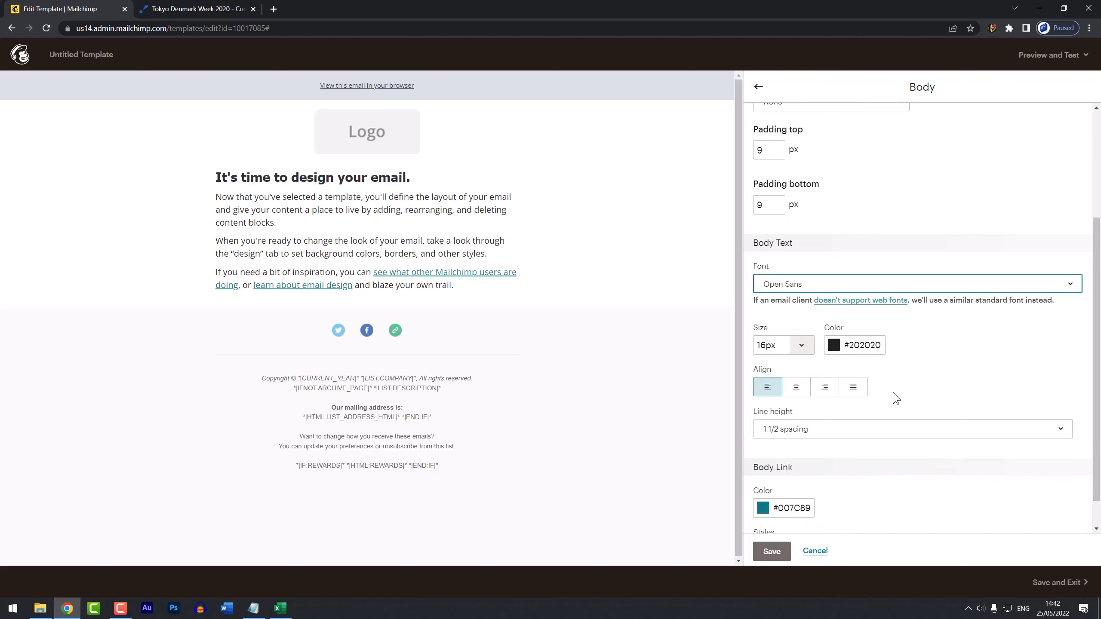
Set the Body Text color to the dark grey #303133 from the Notepad color list.
{"action": "scroll", "coordinate": [891, 379], "scroll_direction": "down", "scroll_amount": 1}
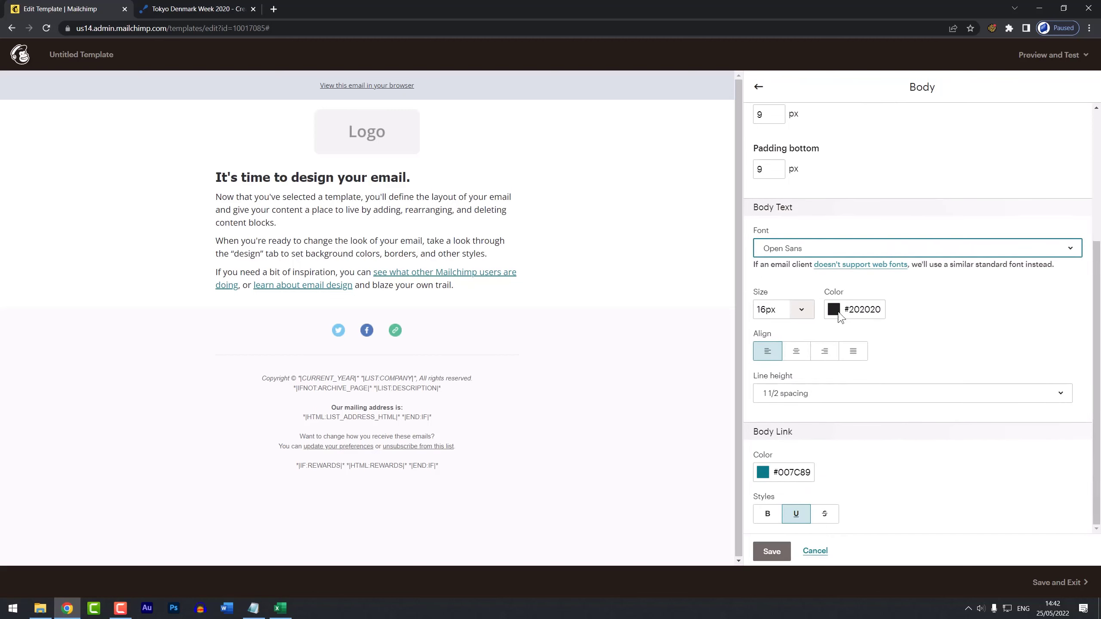
{"action": "left_click", "coordinate": [254, 608]}
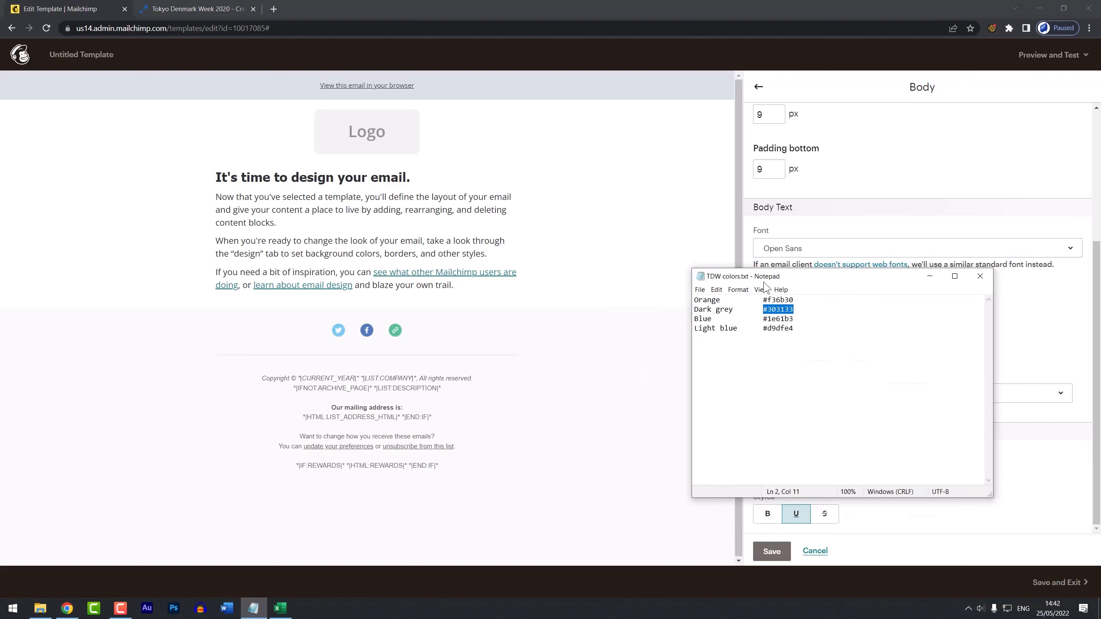
{"action": "left_click", "coordinate": [1009, 341]}
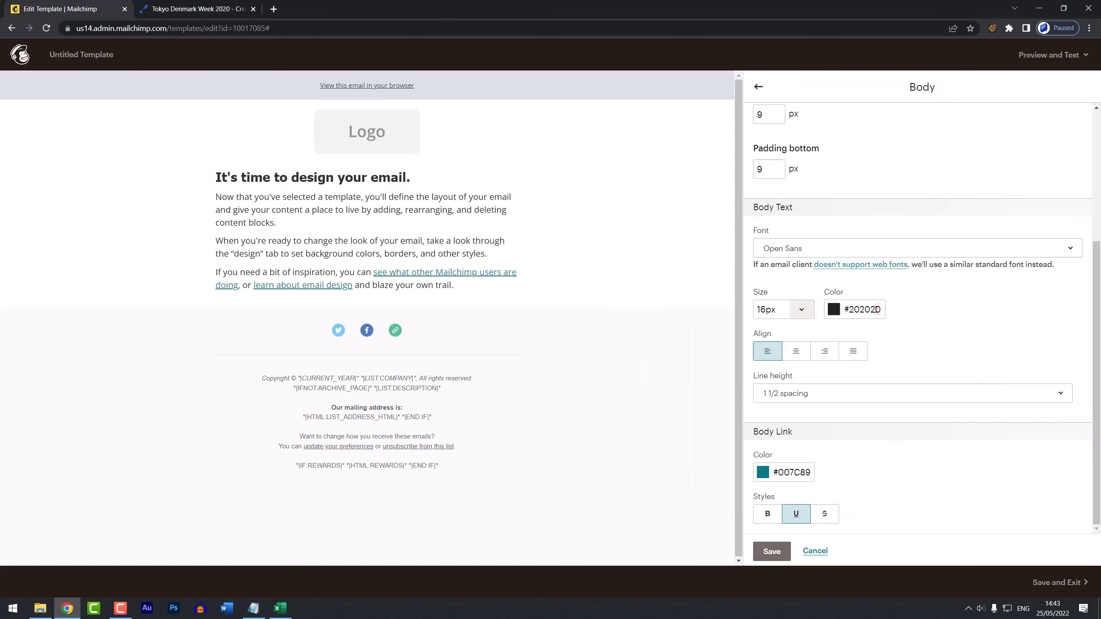
{"action": "left_click", "coordinate": [876, 309]}
{"action": "key", "text": "ctrl+v"}
{"action": "left_click", "coordinate": [958, 314]}
Copy the blue code #1e61b3 from the Notepad color list, apply it to the Body Link, and save the Body styles.
{"action": "left_click", "coordinate": [254, 607]}
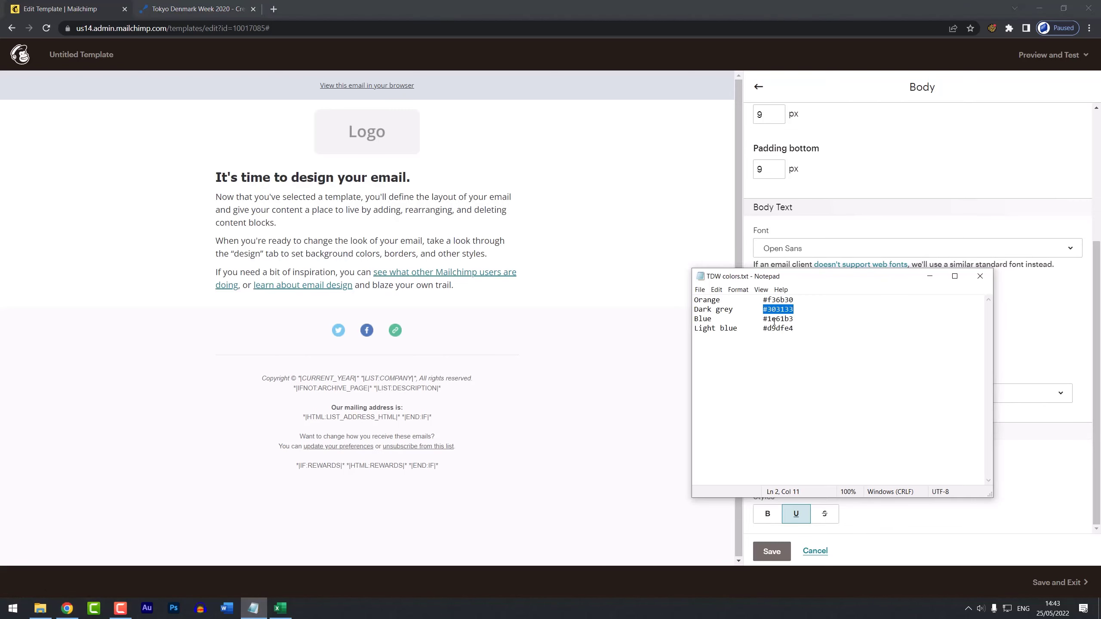
{"action": "left_click_drag", "start_coordinate": [797, 319], "coordinate": [767, 319]}
{"action": "left_click", "coordinate": [1005, 354]}
{"action": "left_click", "coordinate": [780, 473]}
{"action": "type", "text": "#1e61b3"}
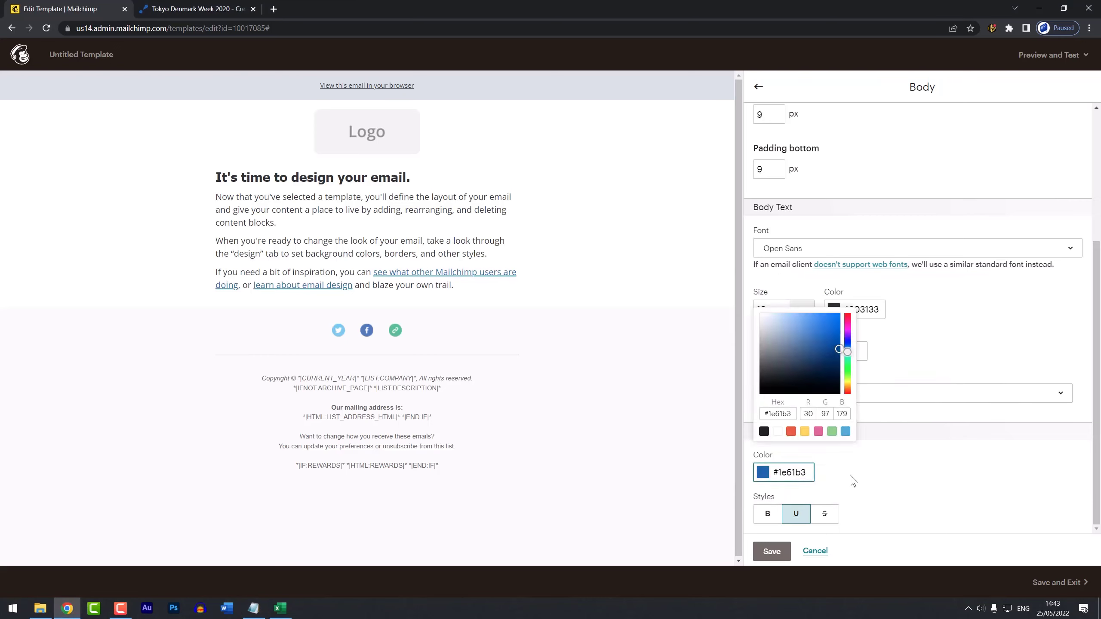
{"action": "left_click", "coordinate": [851, 480]}
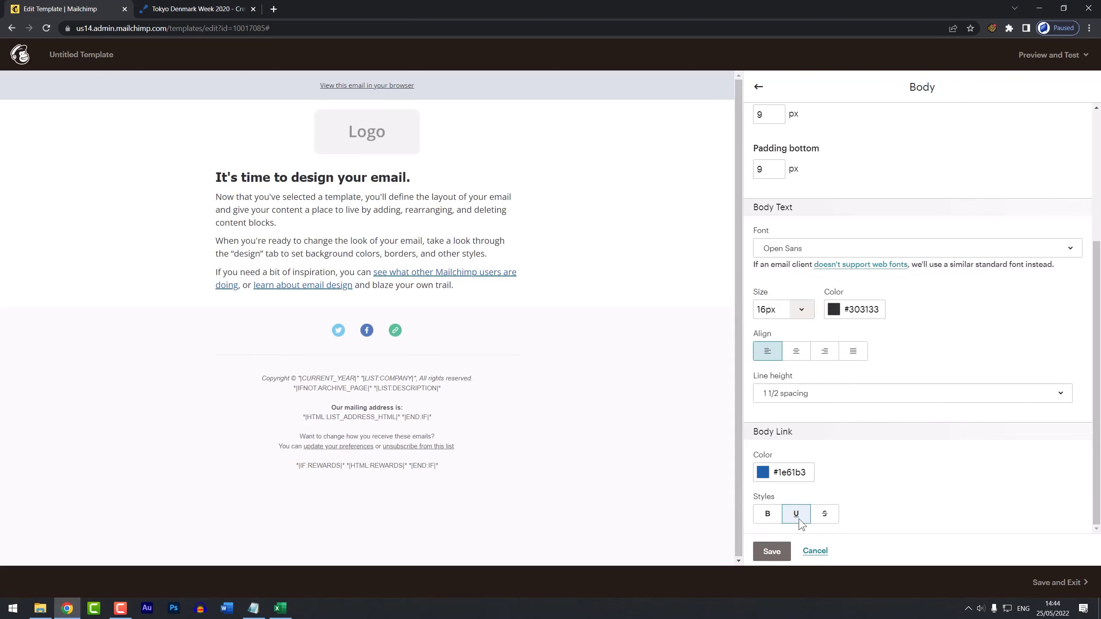
{"action": "left_click", "coordinate": [772, 552]}
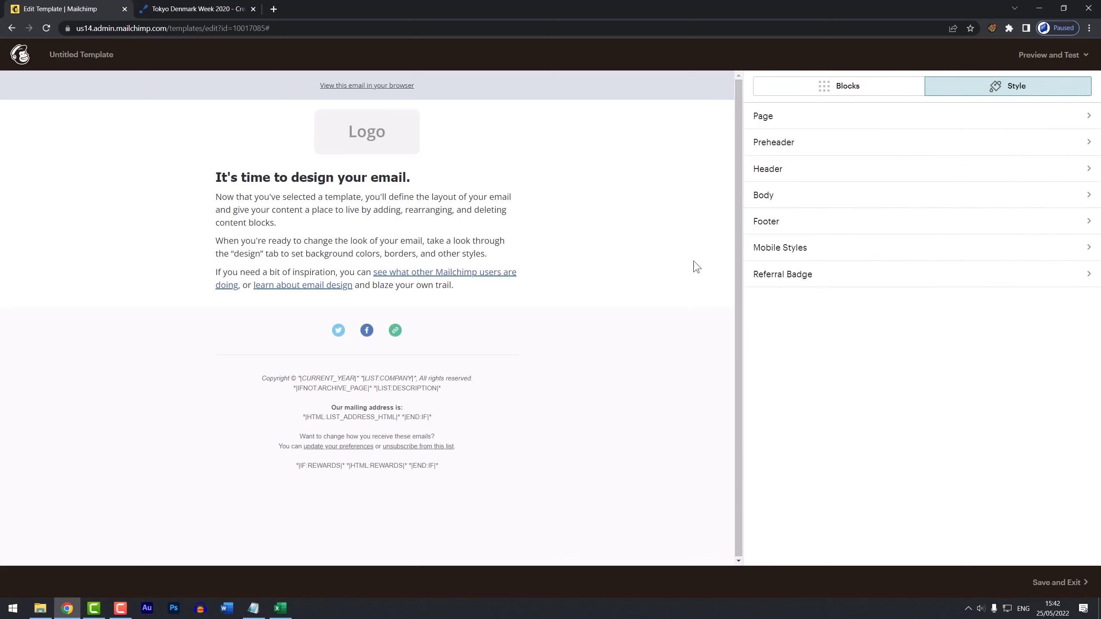
Add a Button block below the body text and set its button text to EXPLORE EVENTS.
{"action": "left_click", "coordinate": [793, 91]}
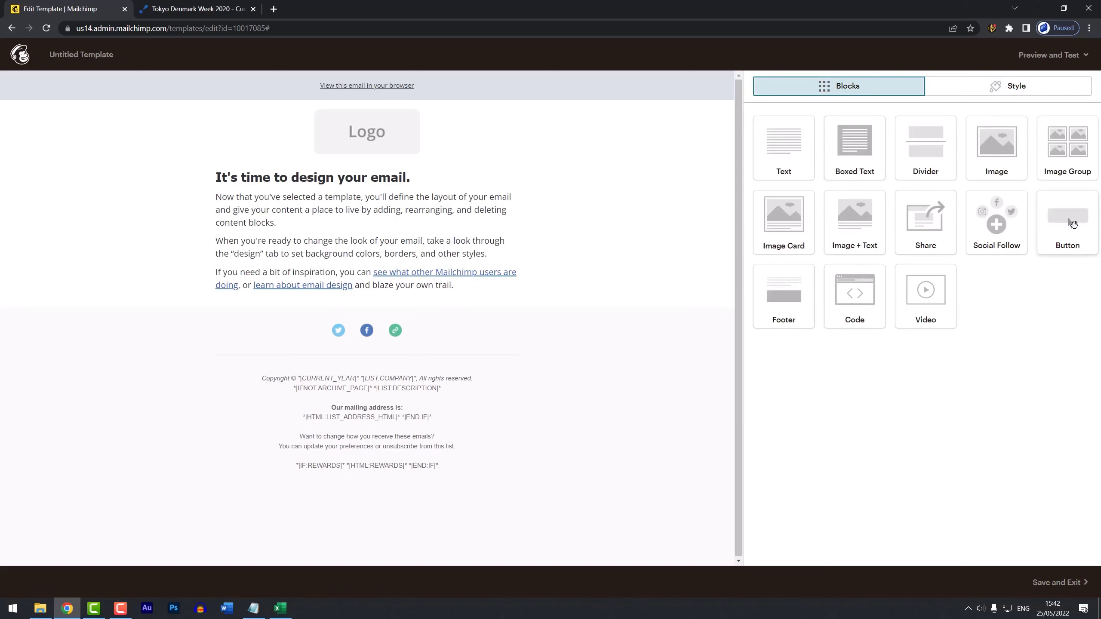
{"action": "left_click_drag", "start_coordinate": [1072, 223], "coordinate": [453, 307]}
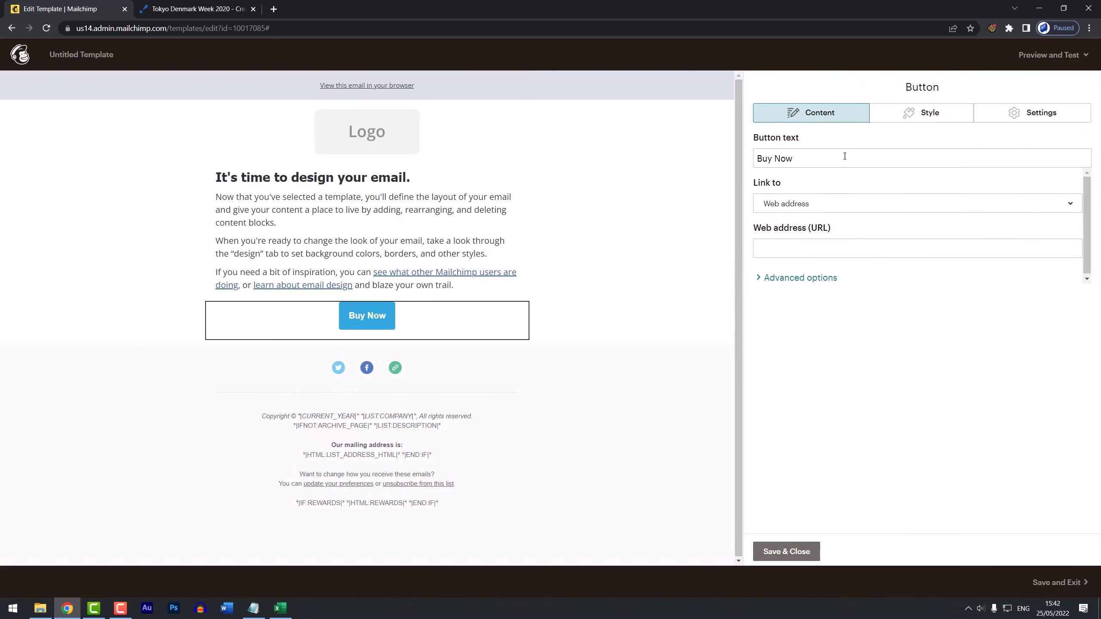
{"action": "left_click_drag", "start_coordinate": [844, 156], "coordinate": [755, 162]}
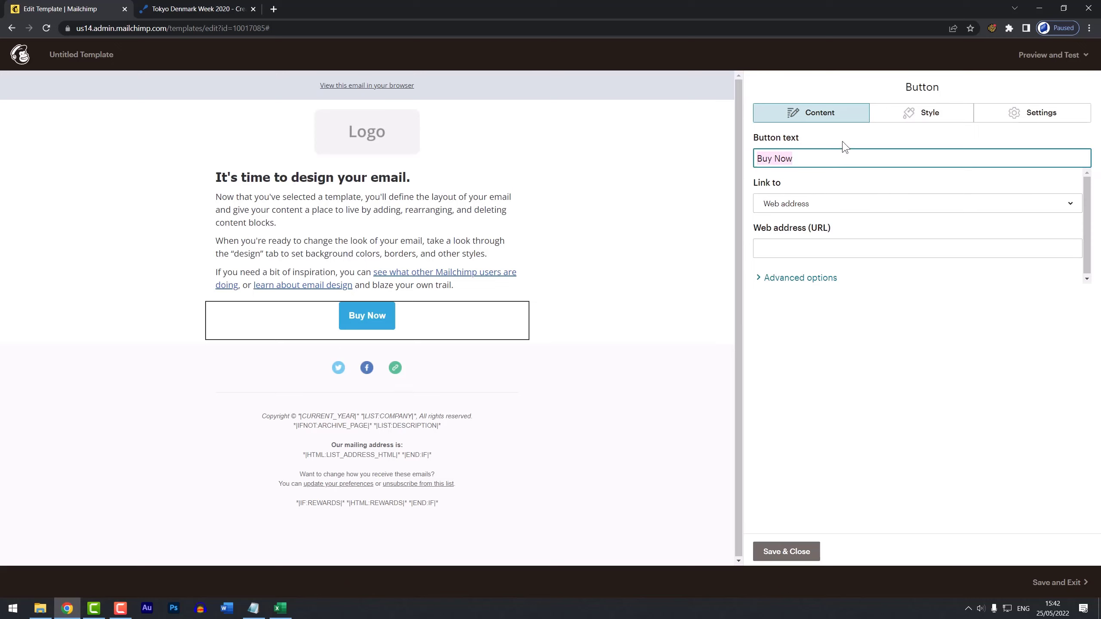
{"action": "type", "text": "EXPLORE"}
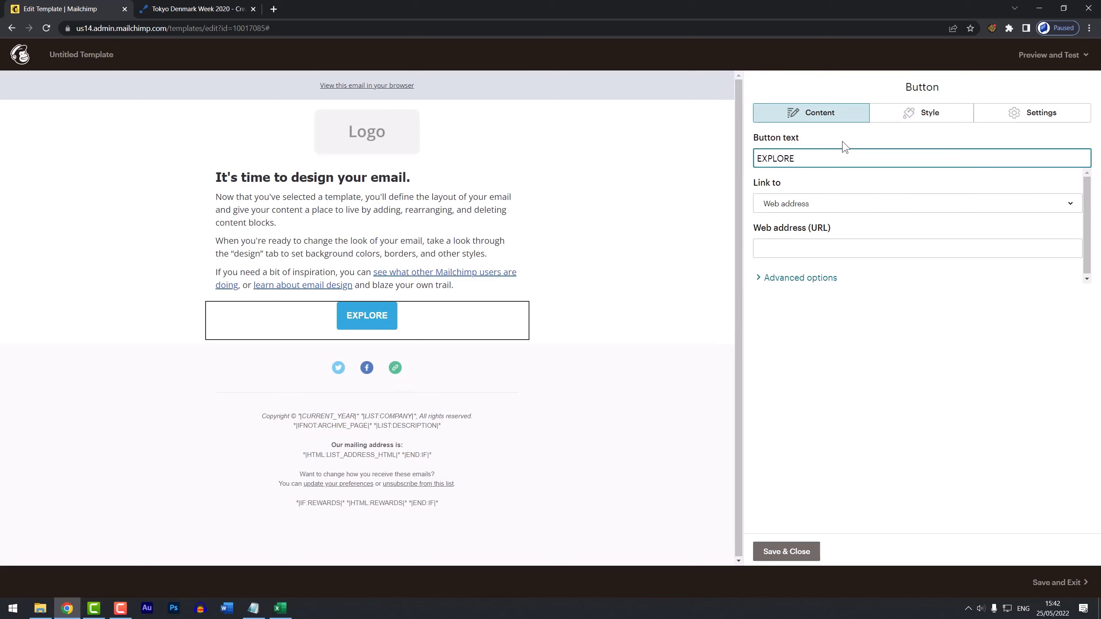
{"action": "type", "text": " EVENTS"}
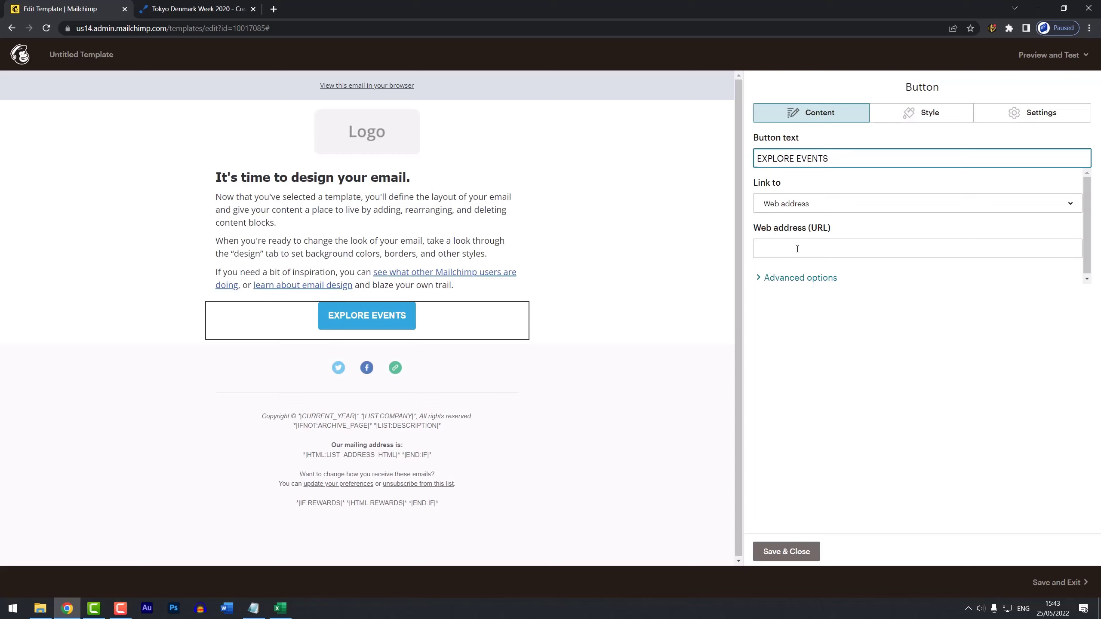
Style the button with maximum rounded corners and the blue background #1e61b3.
{"action": "left_click", "coordinate": [923, 117]}
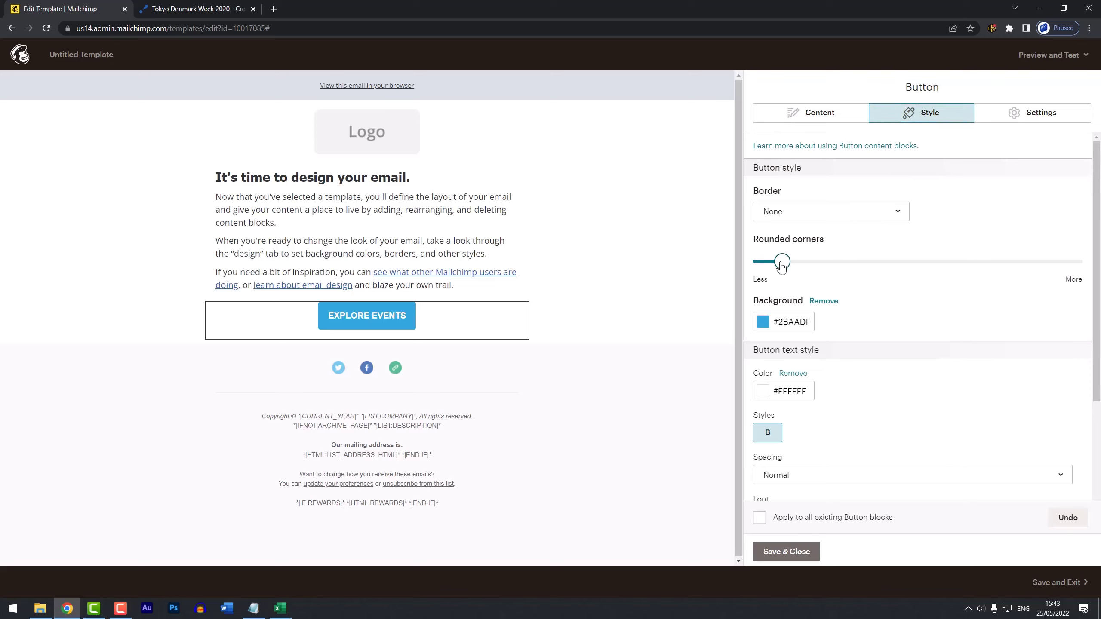
{"action": "left_click_drag", "start_coordinate": [781, 266], "coordinate": [1093, 265]}
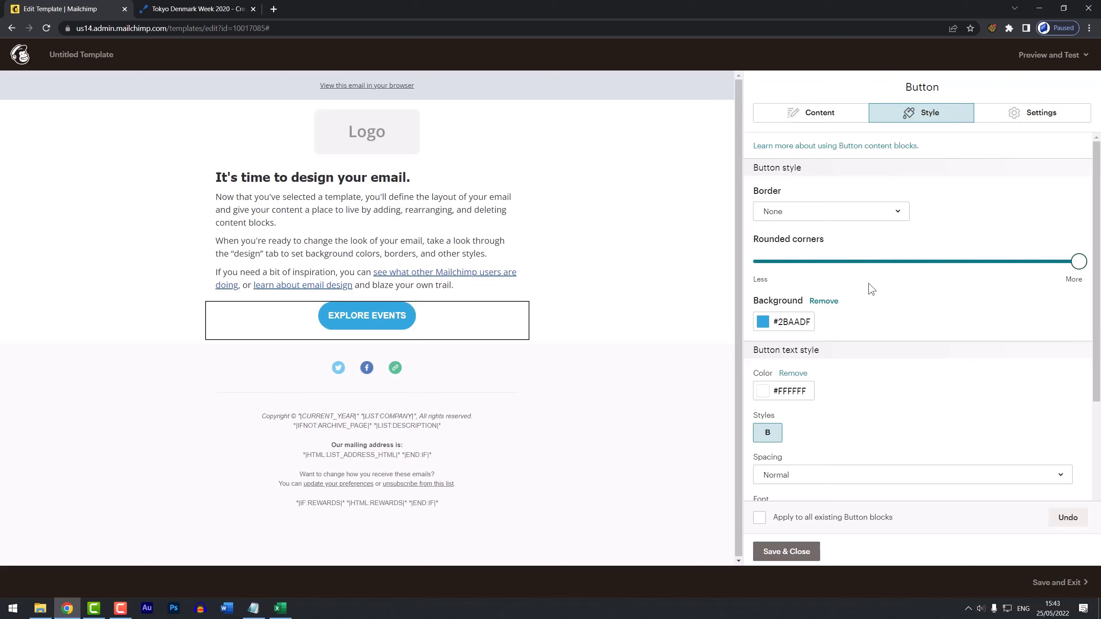
{"action": "left_click_drag", "start_coordinate": [811, 321], "coordinate": [773, 321]}
{"action": "type", "text": "#1e61b3"}
{"action": "left_click", "coordinate": [910, 318]}
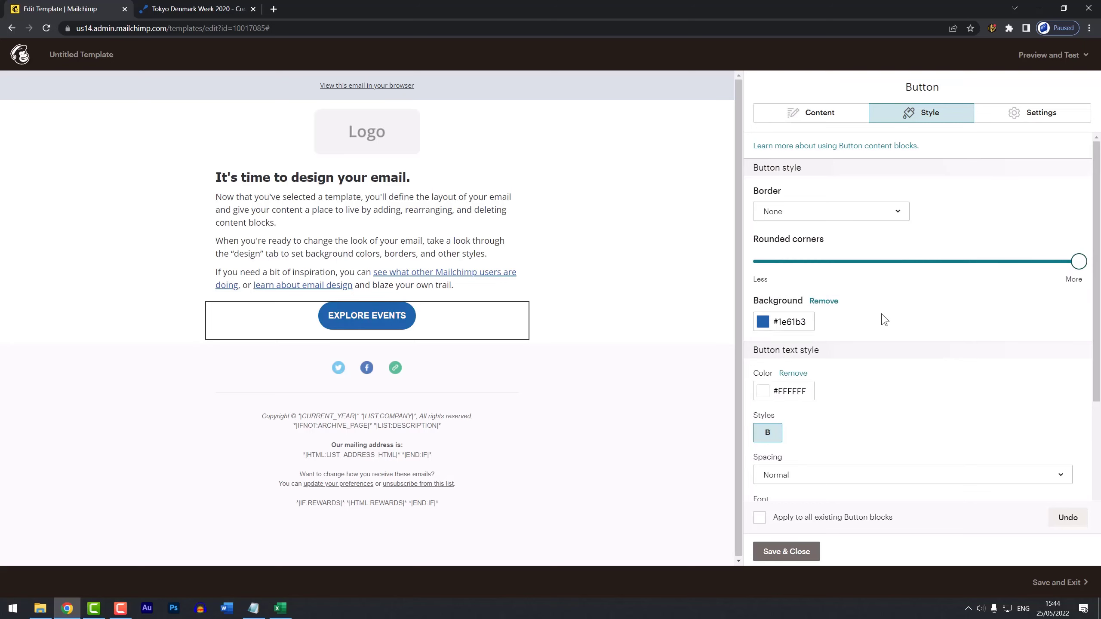
Set the button text's font to Open Sans.
{"action": "scroll", "coordinate": [884, 318], "scroll_direction": "down", "scroll_amount": 3}
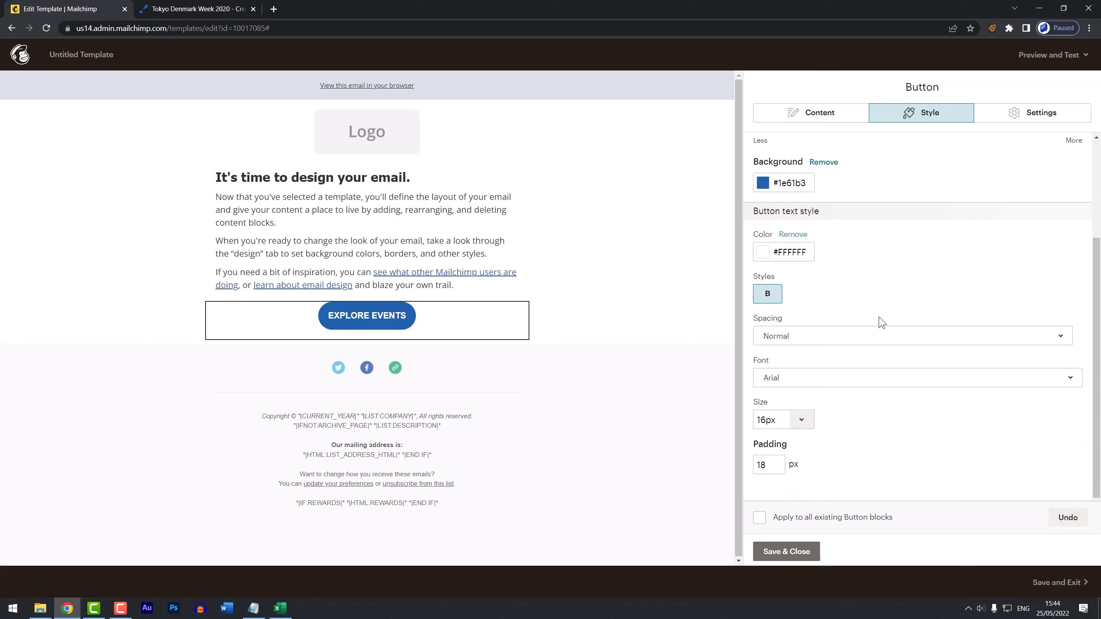
{"action": "left_click", "coordinate": [862, 385]}
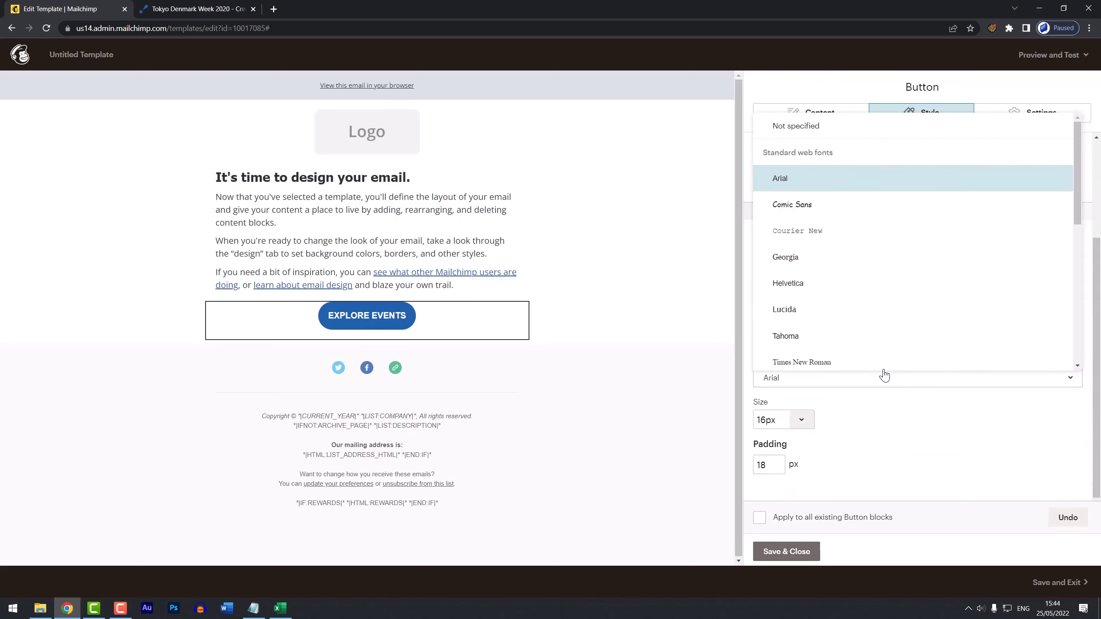
{"action": "left_click_drag", "start_coordinate": [1080, 210], "coordinate": [1080, 347]}
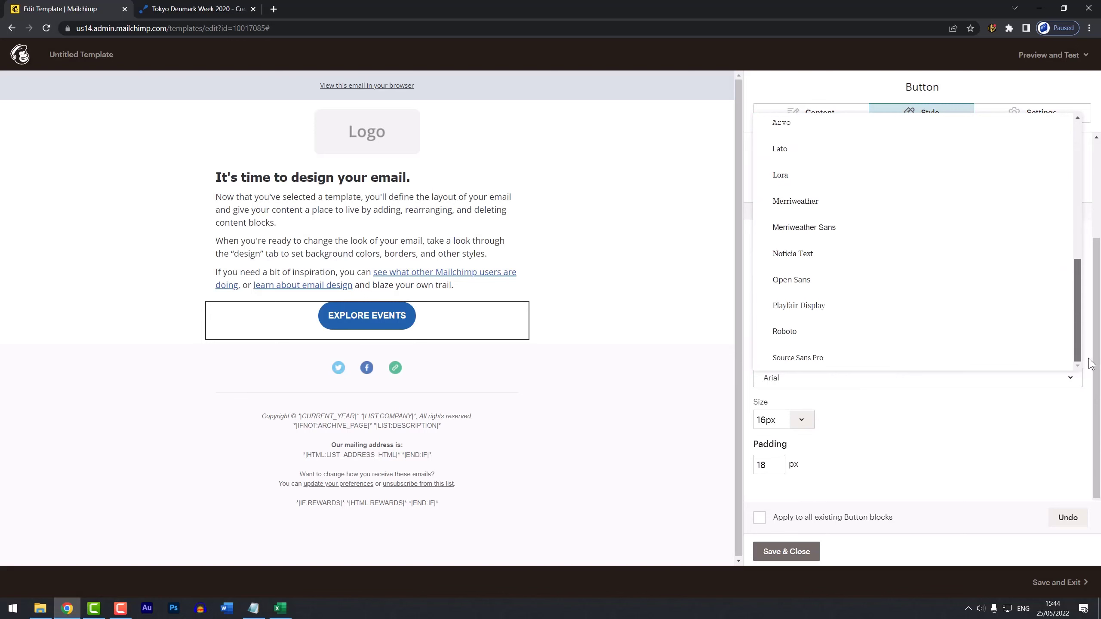
{"action": "left_click", "coordinate": [878, 281]}
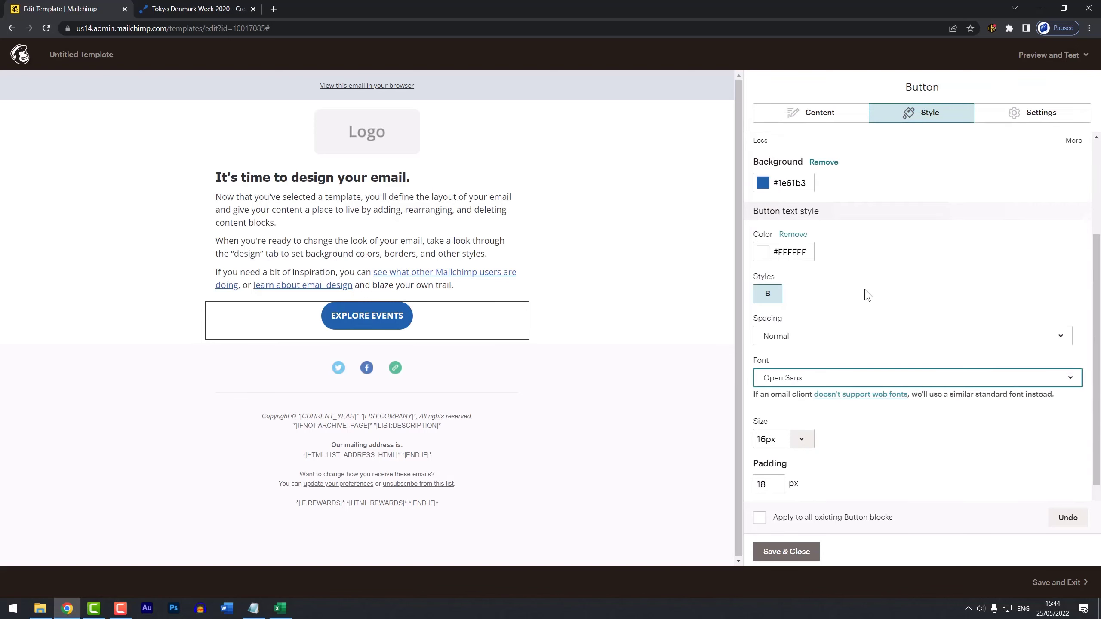
Set the button text's letter spacing to 1px and its size to 15px.
{"action": "left_click", "coordinate": [822, 345]}
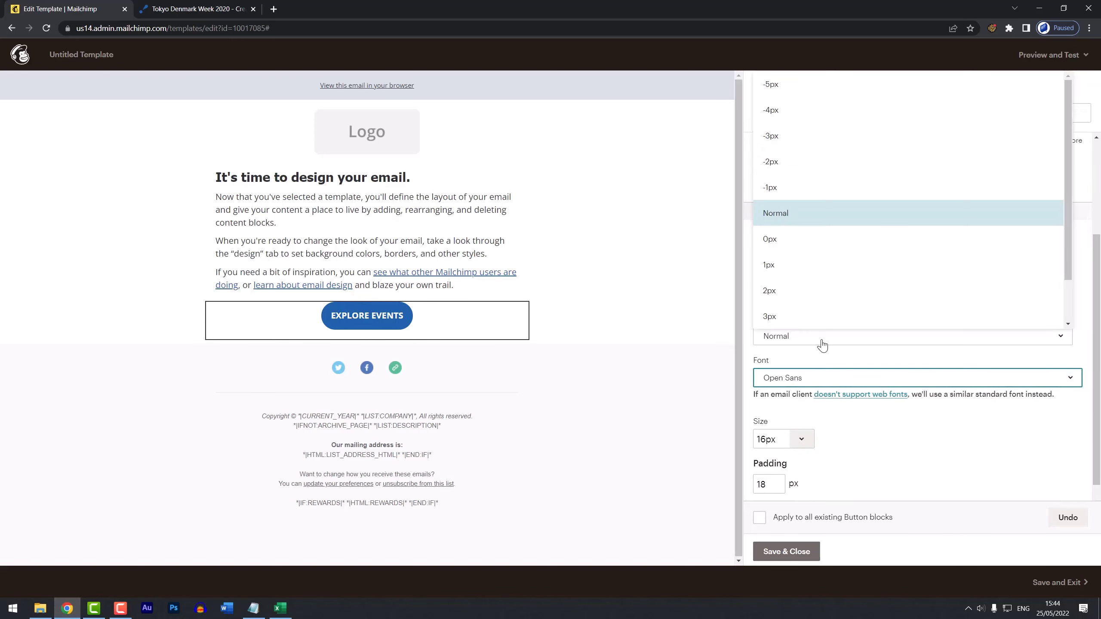
{"action": "left_click", "coordinate": [818, 299]}
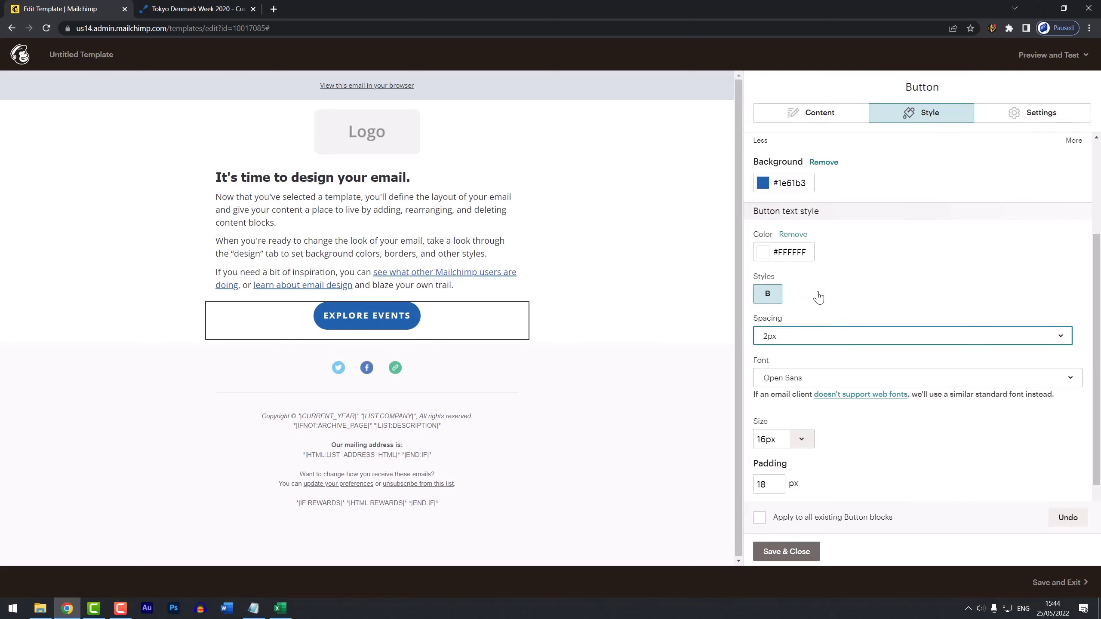
{"action": "left_click", "coordinate": [819, 341]}
{"action": "left_click", "coordinate": [815, 267]}
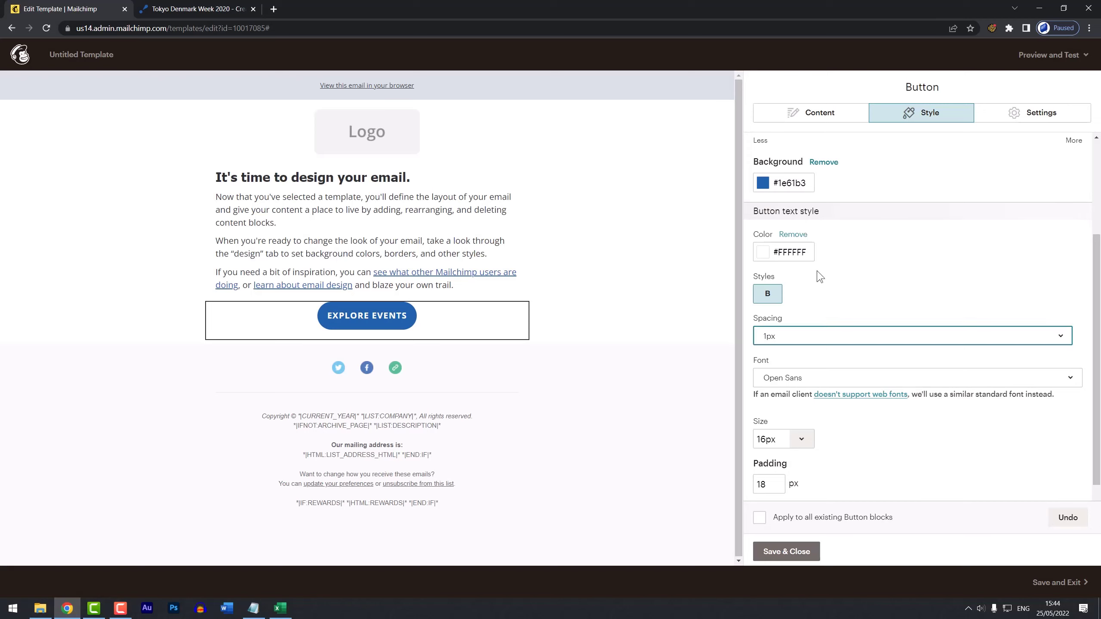
{"action": "left_click", "coordinate": [759, 440]}
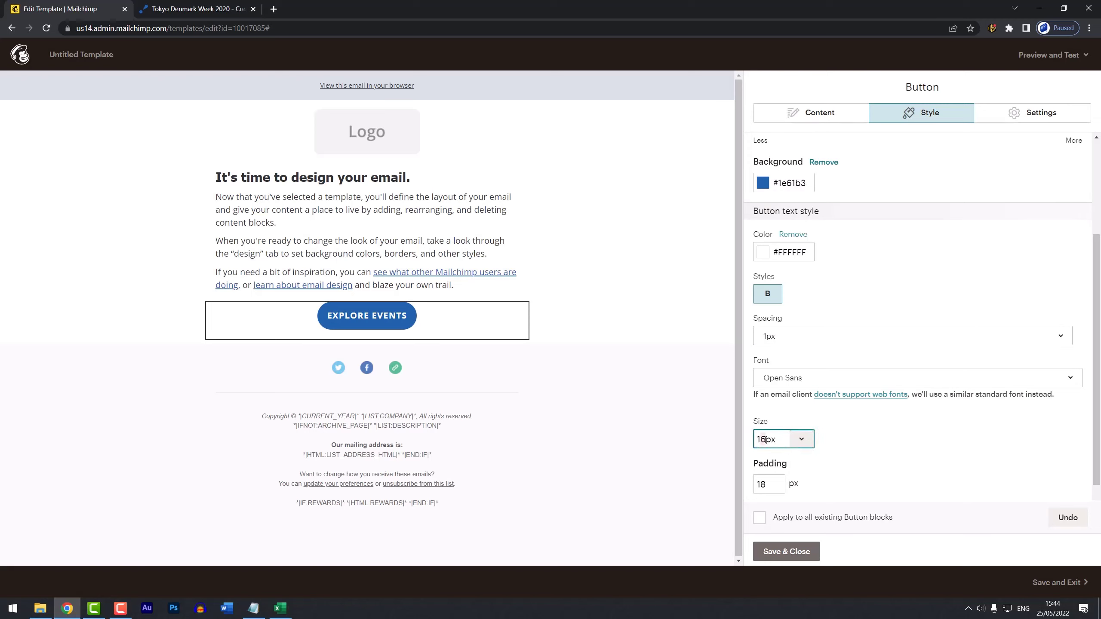
{"action": "type", "text": "5"}
{"action": "left_click", "coordinate": [855, 440]}
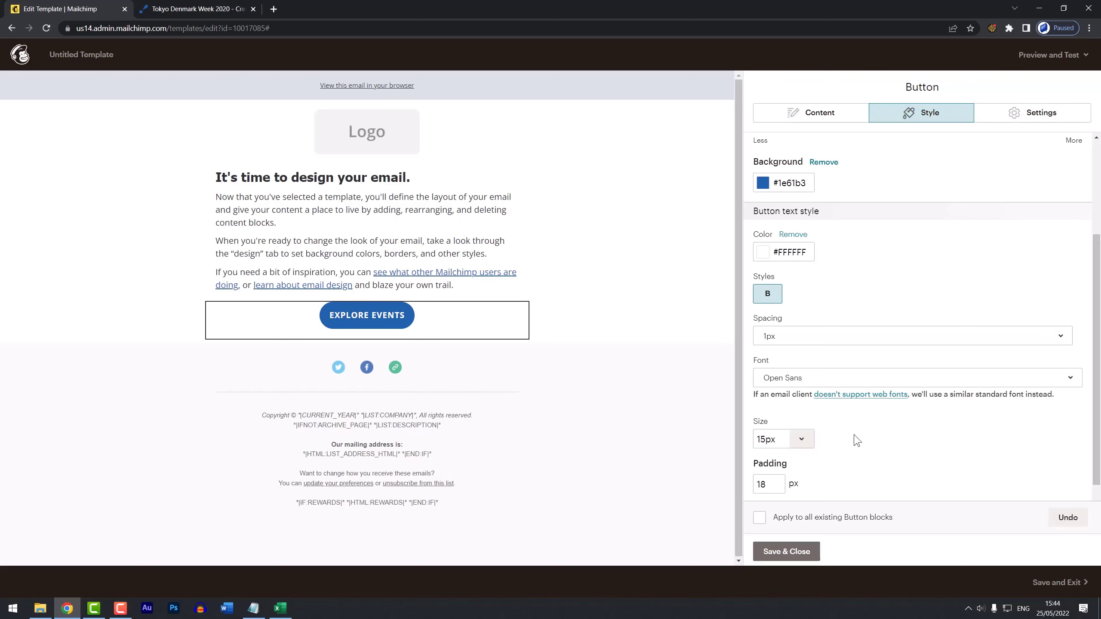
Set the button's width to Full width, then save and close the Button block.
{"action": "left_click", "coordinate": [1010, 118]}
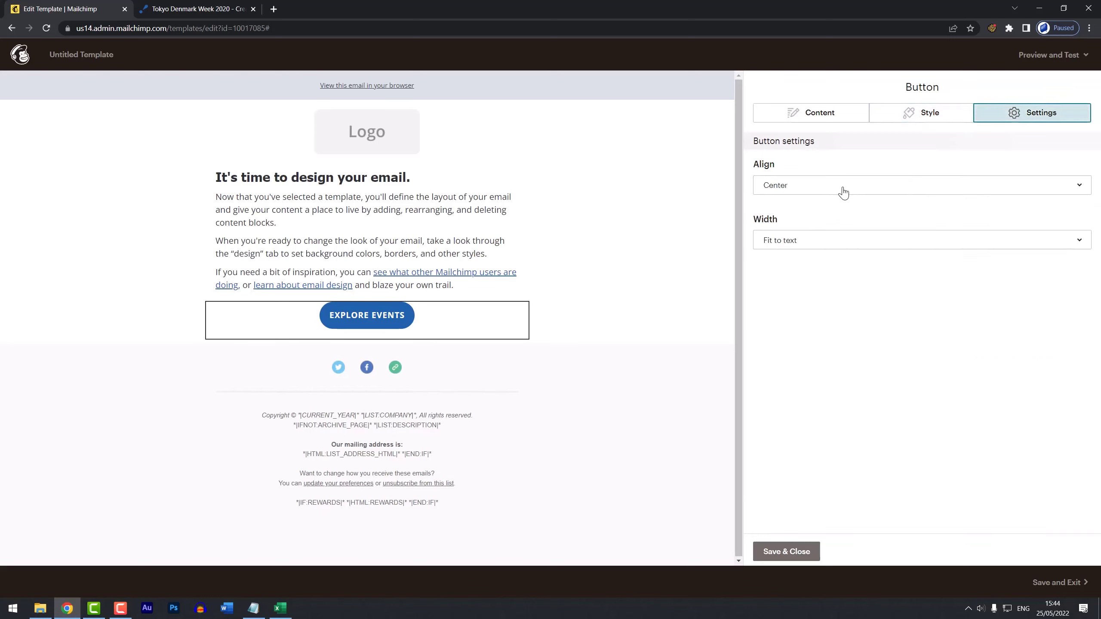
{"action": "left_click", "coordinate": [824, 250]}
{"action": "left_click", "coordinate": [804, 293]}
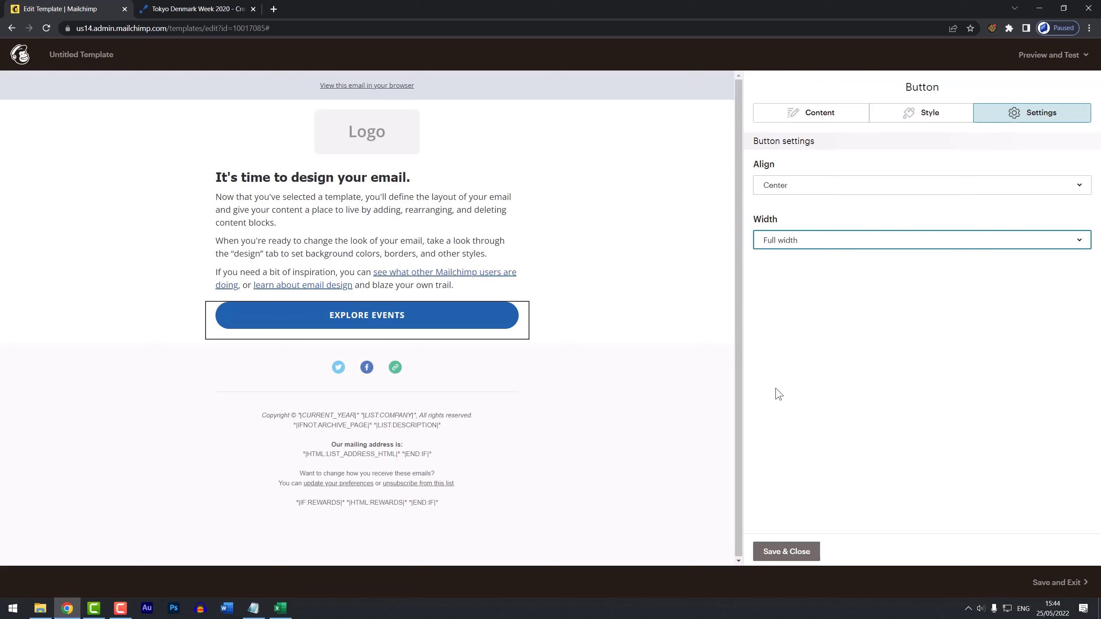
{"action": "left_click", "coordinate": [784, 555]}
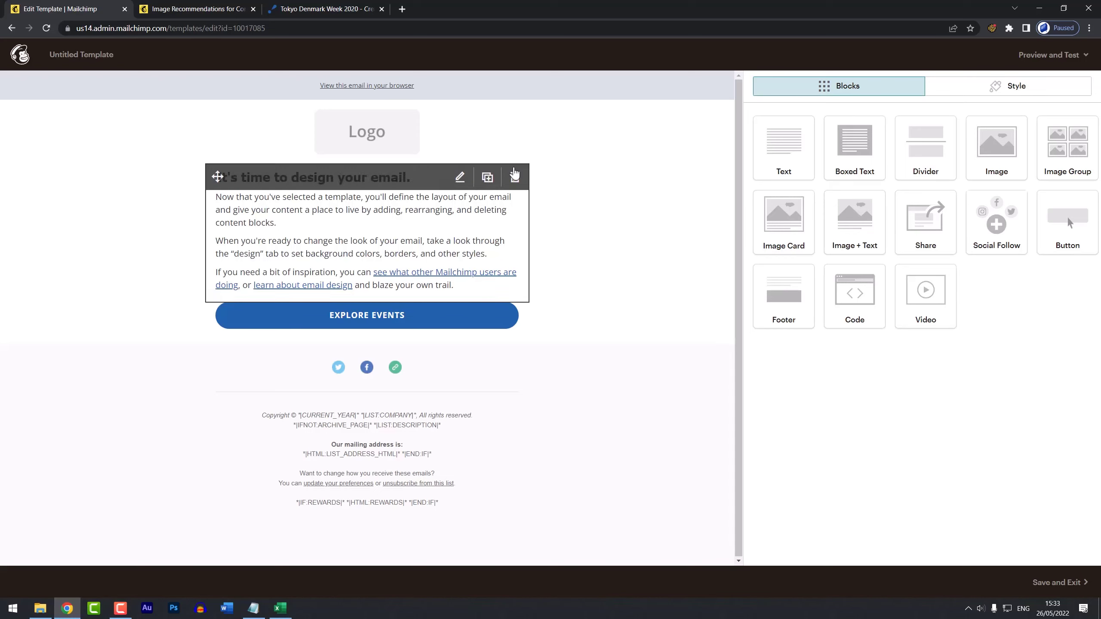
Upload tdw-pattern.jpg, TDW-logo.png and TDW-bikkuri.jpg from the image folder, and replace the placeholder logo with TDW-logo.png.
{"action": "left_click", "coordinate": [390, 139]}
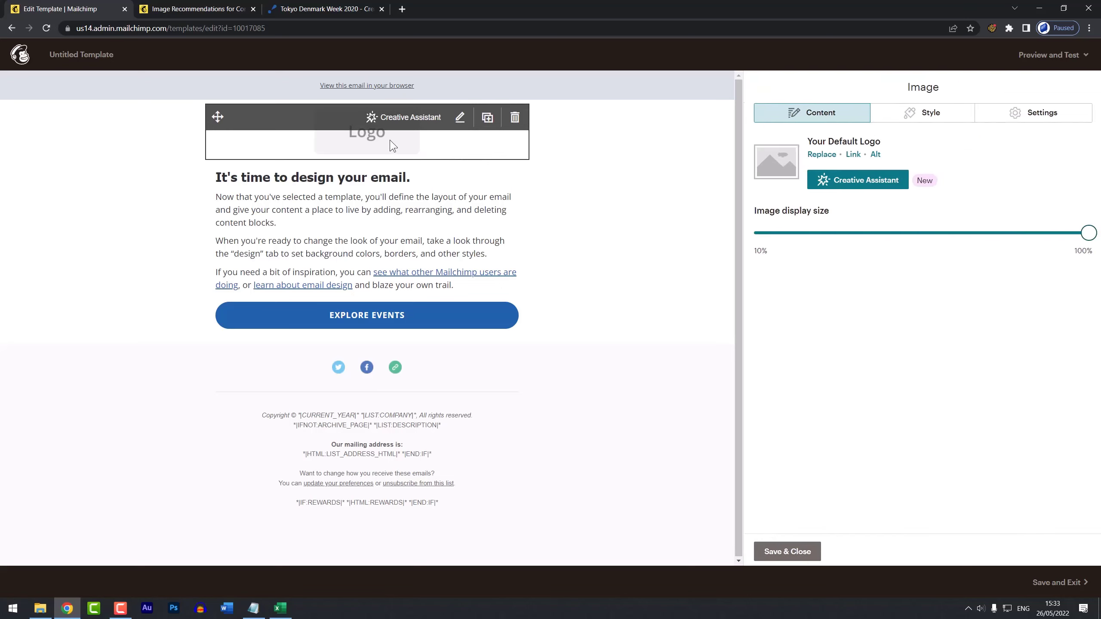
{"action": "left_click", "coordinate": [815, 156]}
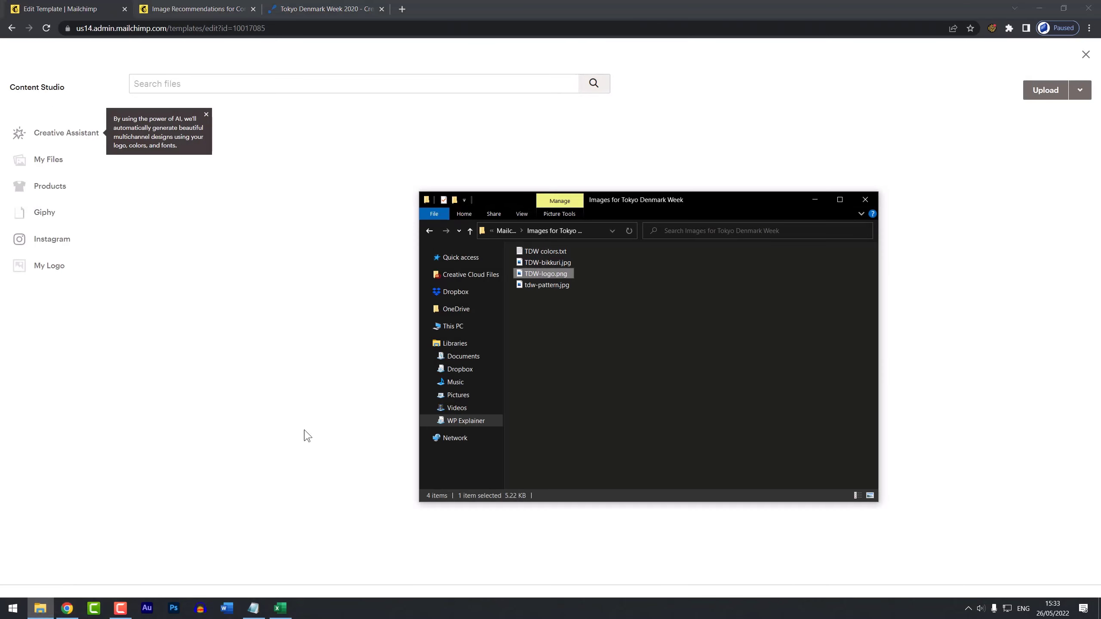
{"action": "left_click_drag", "start_coordinate": [580, 293], "coordinate": [359, 227]}
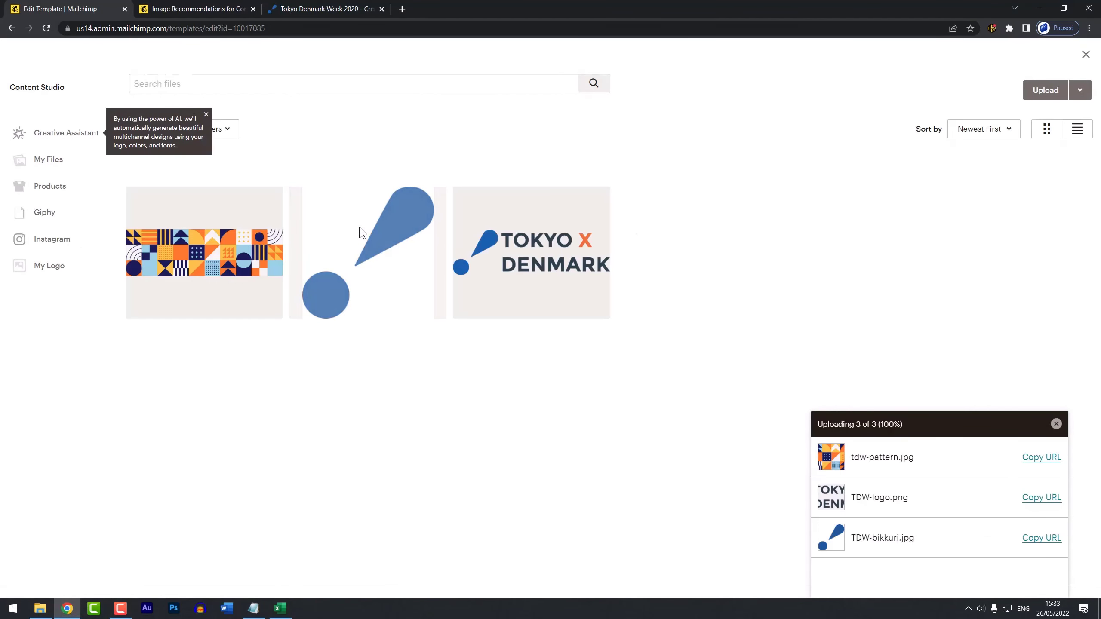
{"action": "left_click", "coordinate": [536, 253]}
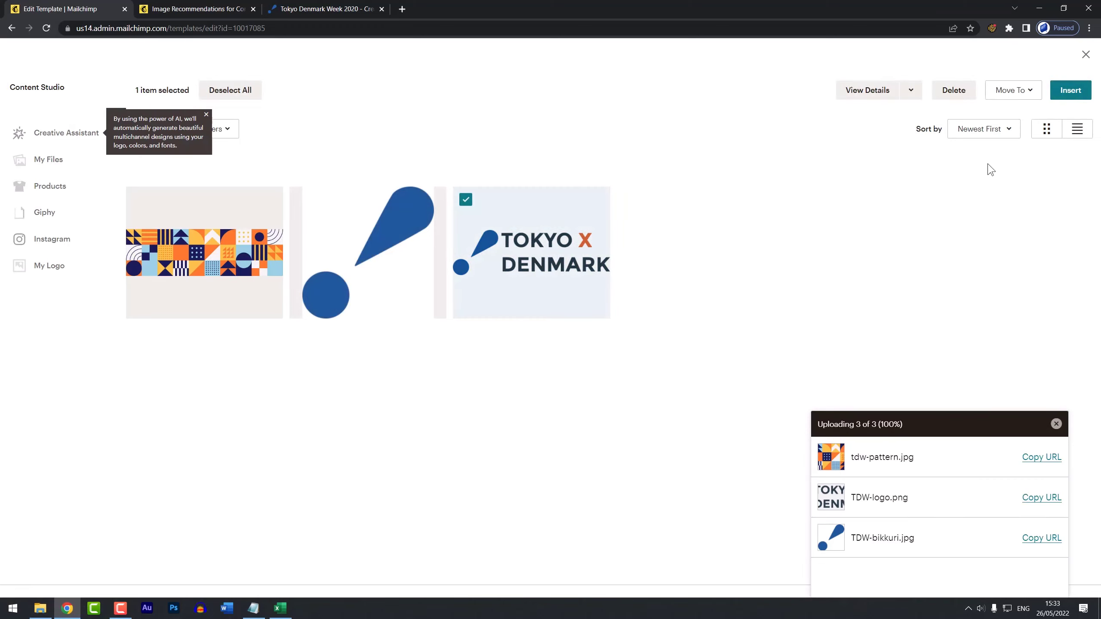
{"action": "left_click", "coordinate": [1064, 93]}
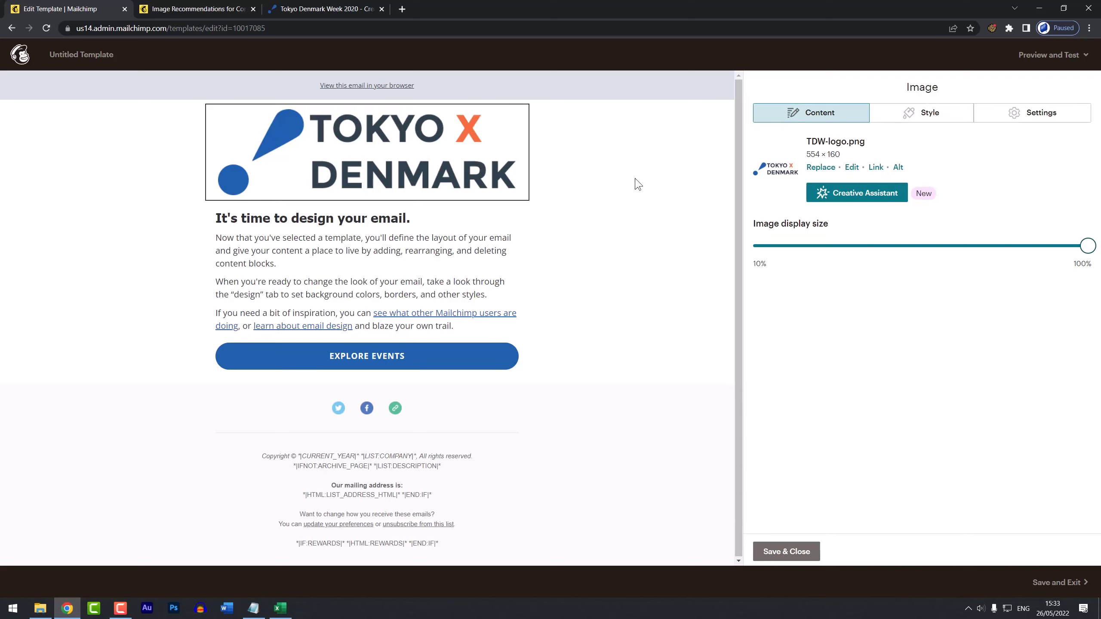
Constrain the TDW-logo.png image dimensions by 50% for high-resolution displays.
{"action": "left_click", "coordinate": [1039, 116]}
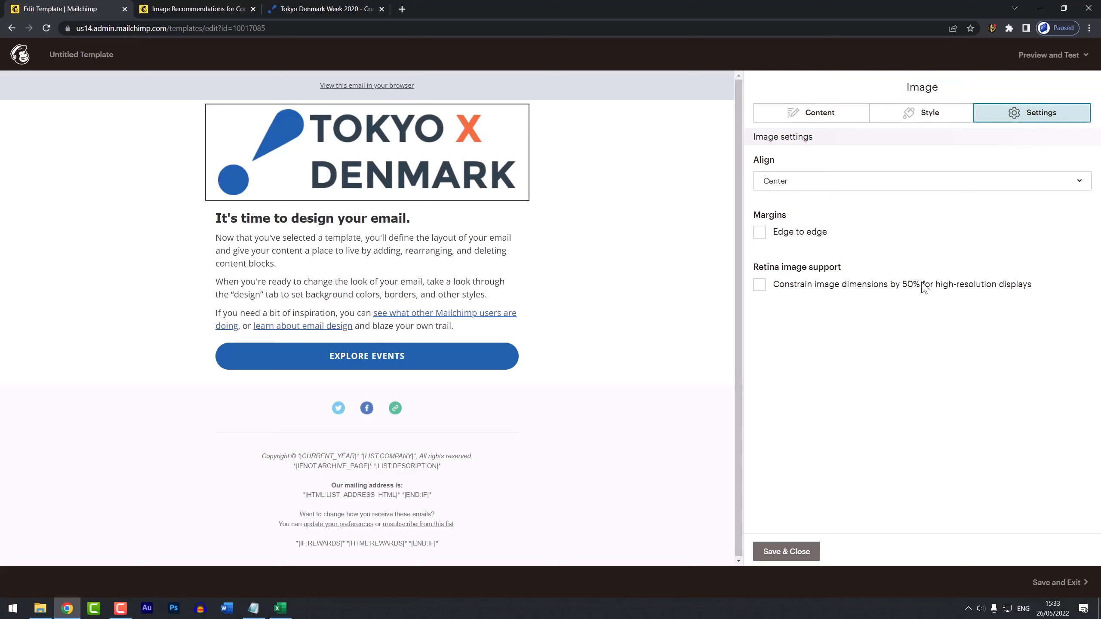
{"action": "left_click", "coordinate": [842, 287]}
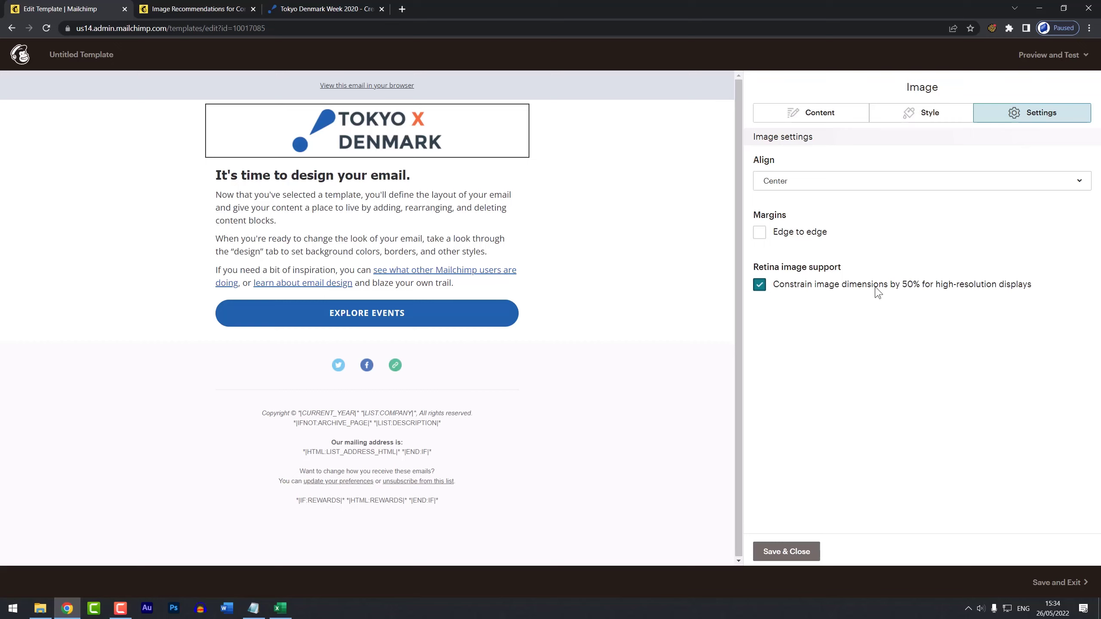
Try Left alignment for the logo, set it back to Center, and save and close the Image block.
{"action": "left_click", "coordinate": [884, 182]}
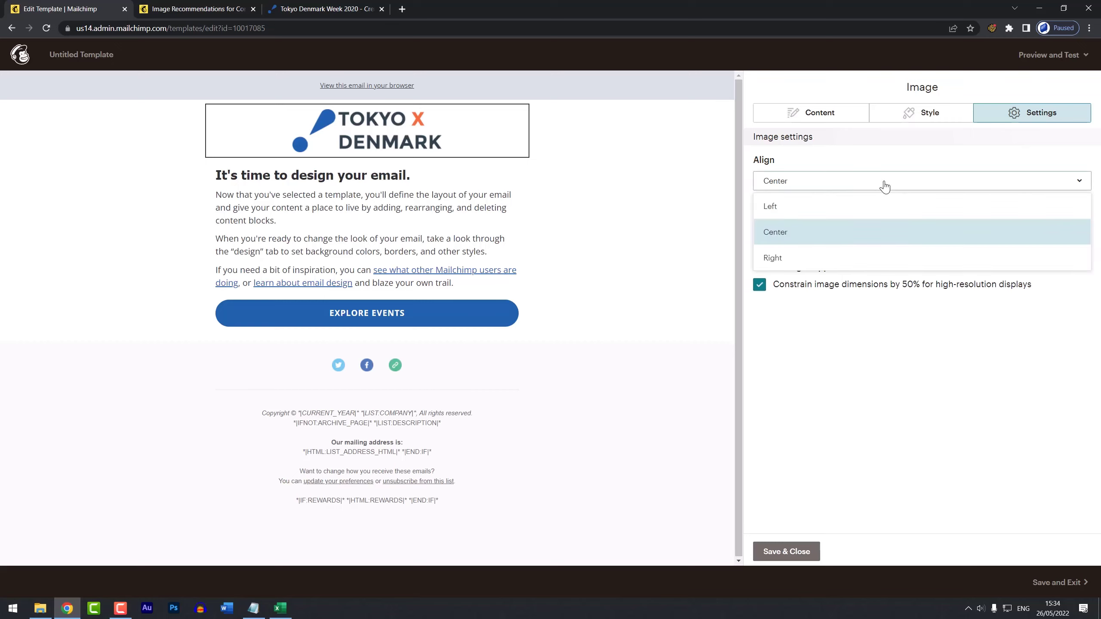
{"action": "left_click", "coordinate": [863, 211]}
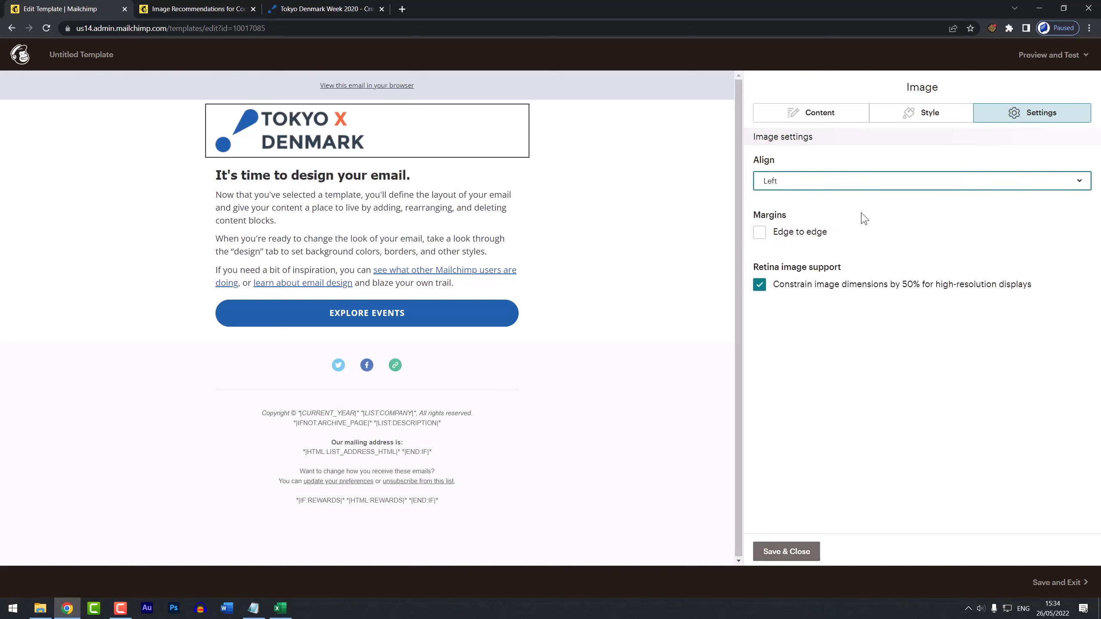
{"action": "left_click", "coordinate": [850, 185]}
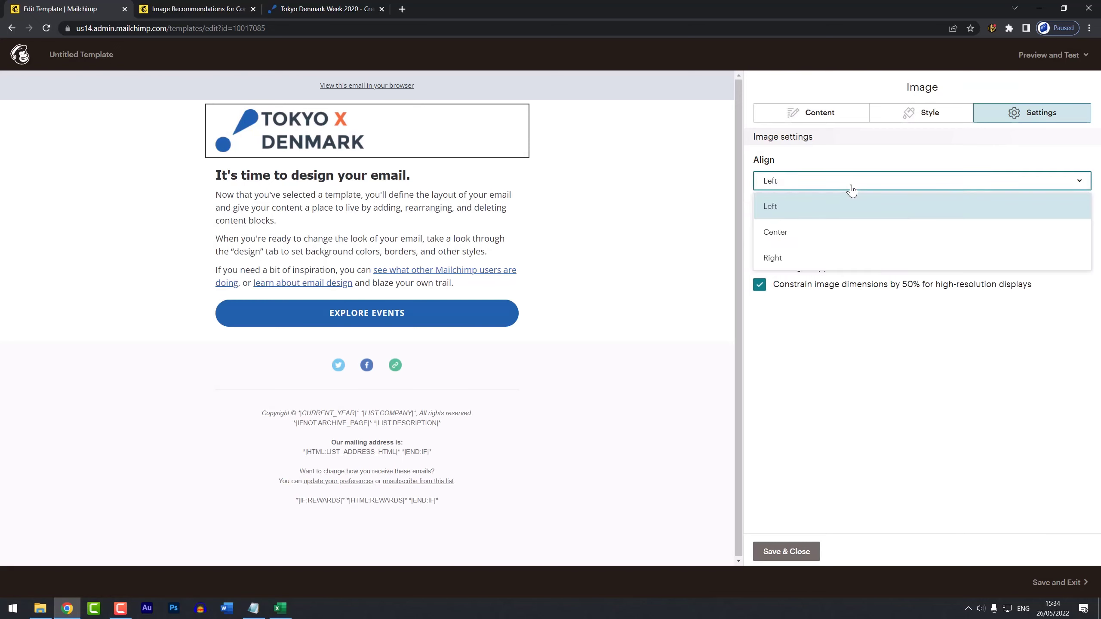
{"action": "left_click", "coordinate": [831, 237]}
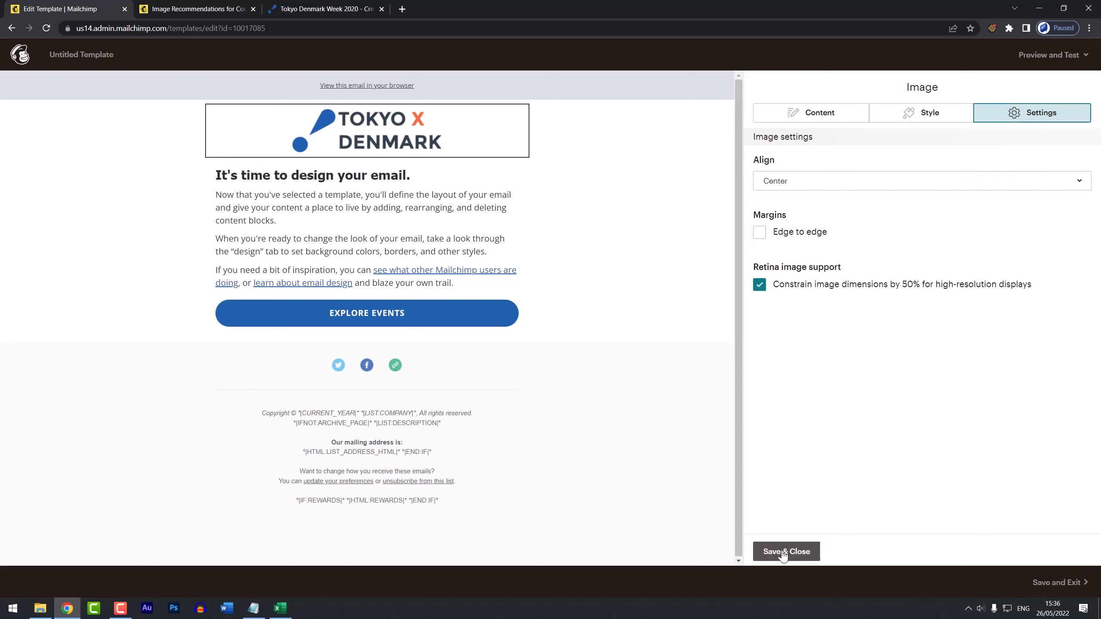
{"action": "left_click", "coordinate": [784, 551]}
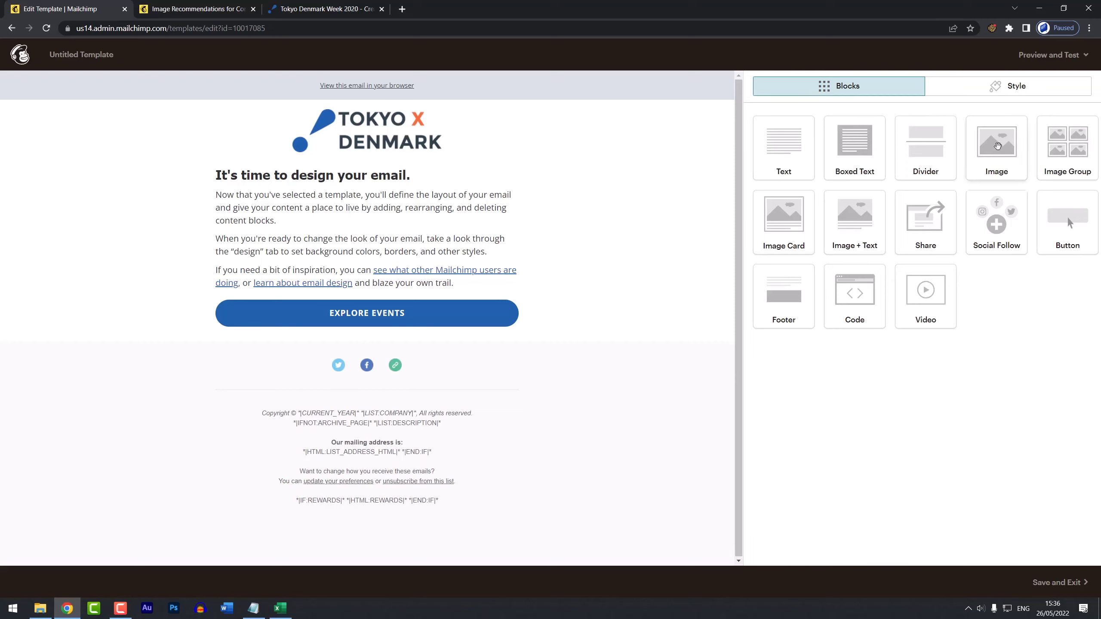
Add an Image block with tdw-pattern.jpg between the body text and the Explore Events button, and save and close it.
{"action": "left_click_drag", "start_coordinate": [997, 146], "coordinate": [470, 281]}
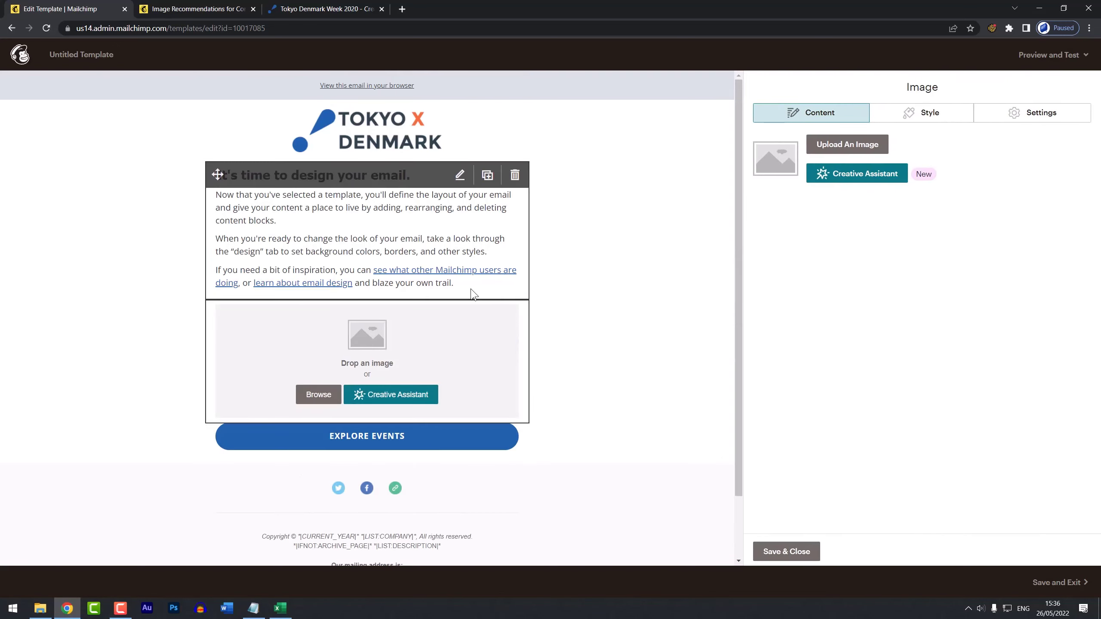
{"action": "left_click", "coordinate": [316, 397]}
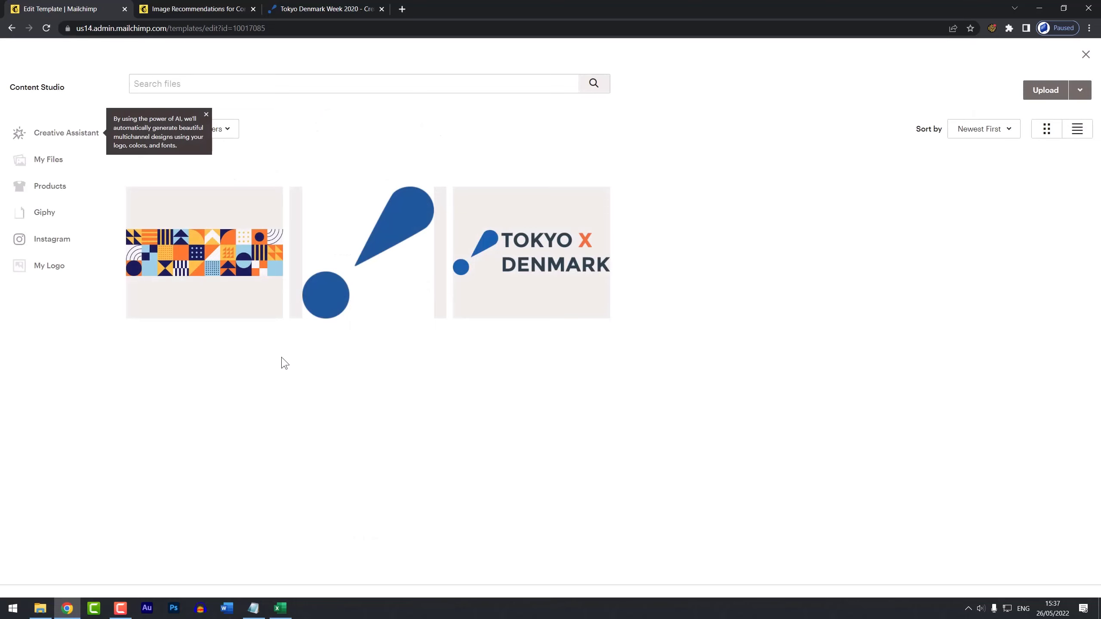
{"action": "left_click", "coordinate": [238, 263]}
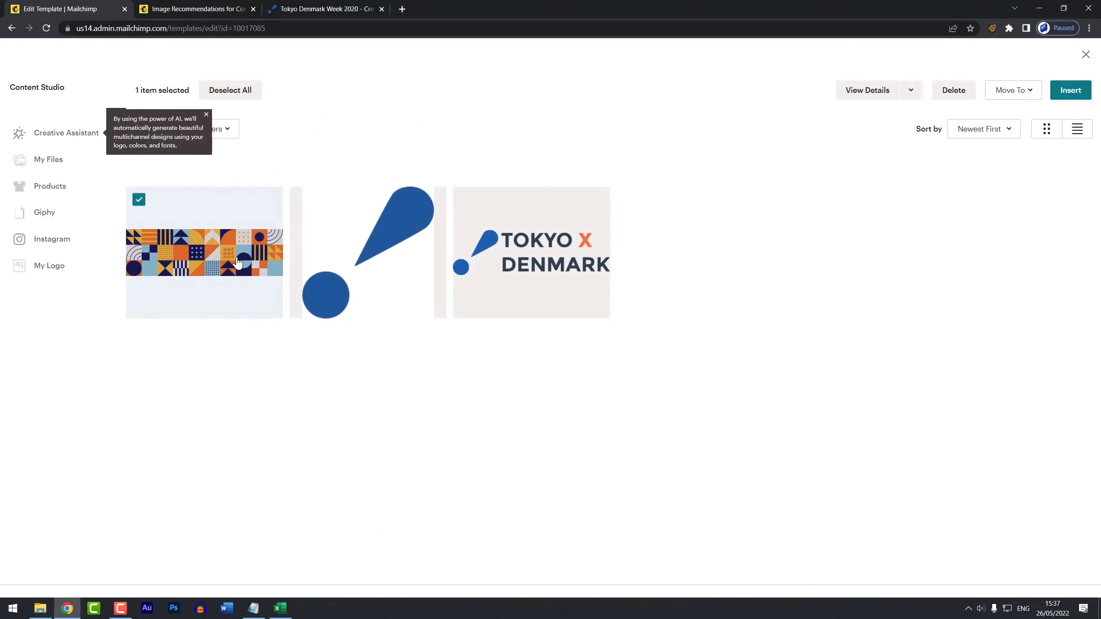
{"action": "left_click", "coordinate": [1058, 92]}
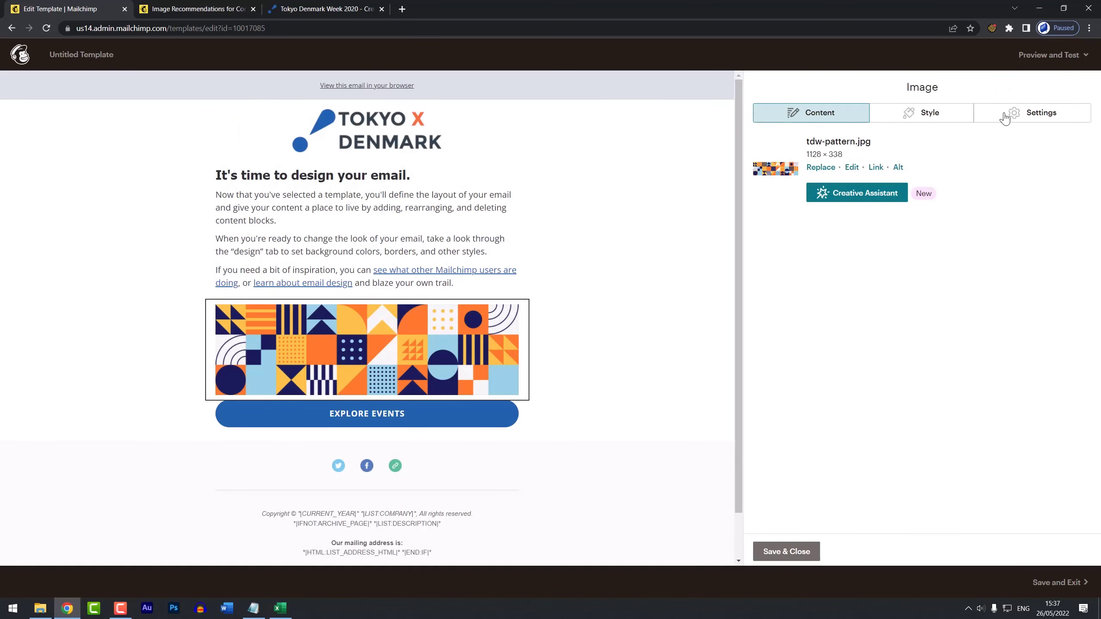
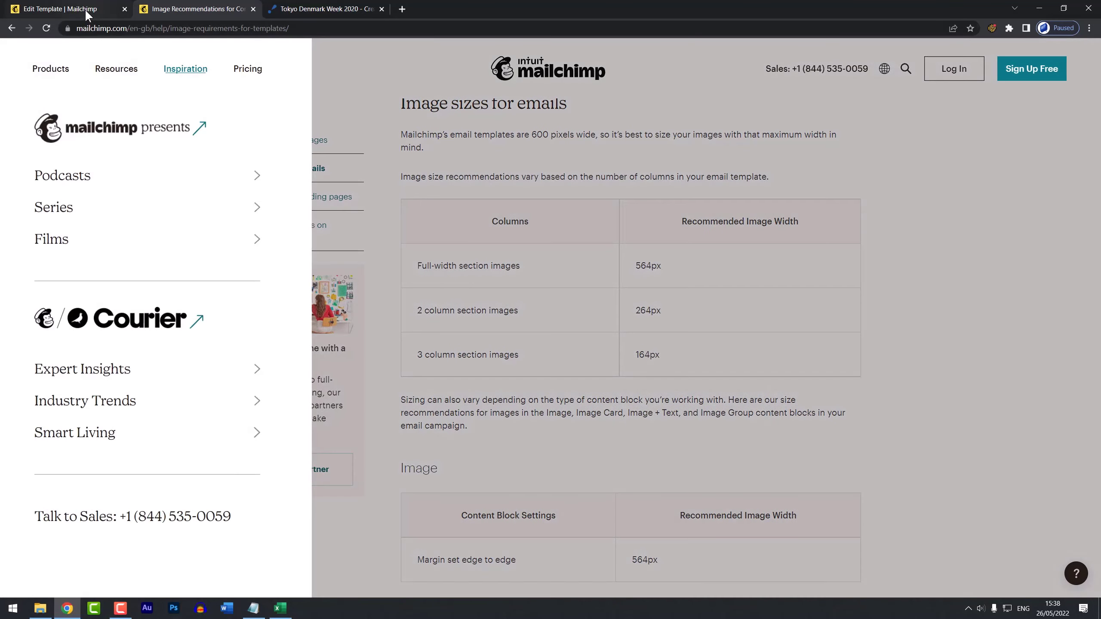
{"action": "left_click", "coordinate": [84, 8]}
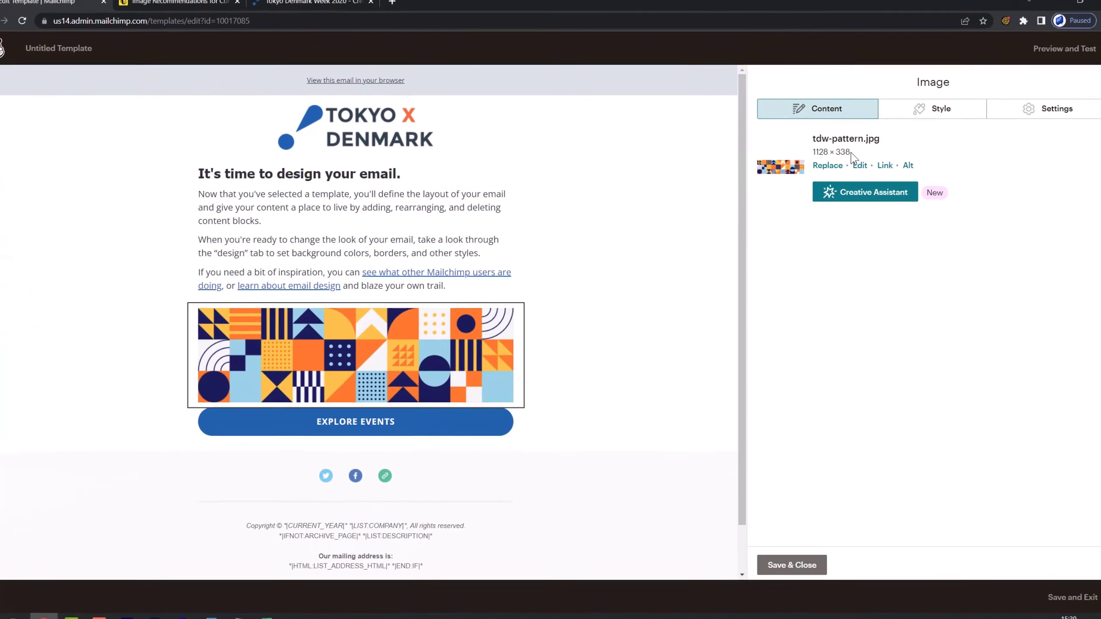
{"action": "left_click", "coordinate": [786, 551]}
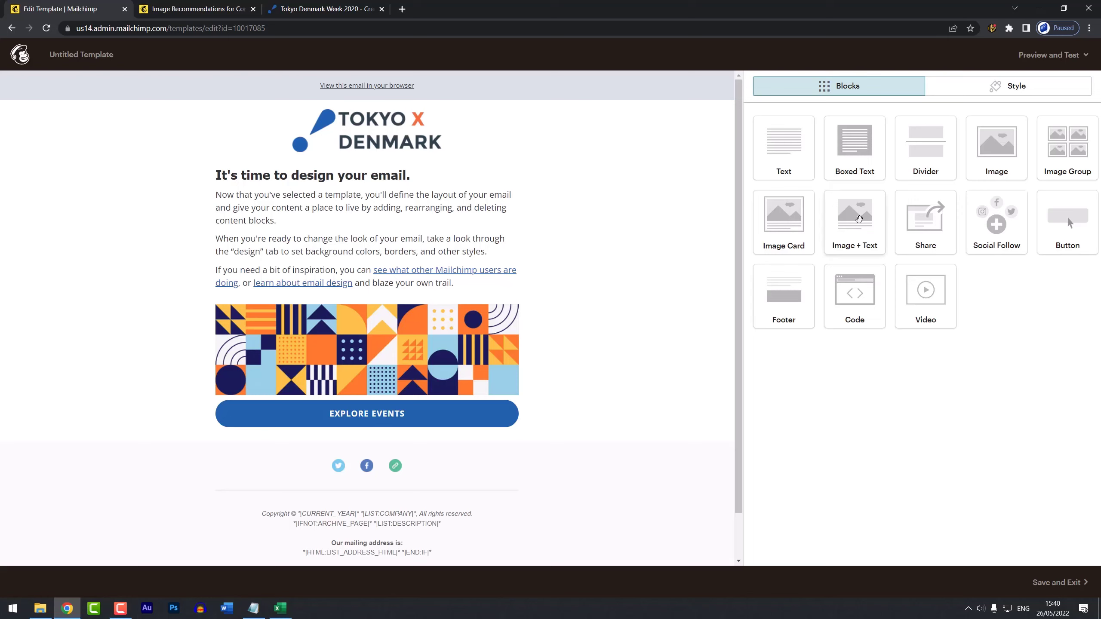
Add an Image + Text block between the pattern image and the button, and set its number of images to 2.
{"action": "left_click_drag", "start_coordinate": [858, 219], "coordinate": [374, 395]}
{"action": "scroll", "coordinate": [412, 424], "scroll_direction": "down", "scroll_amount": 3}
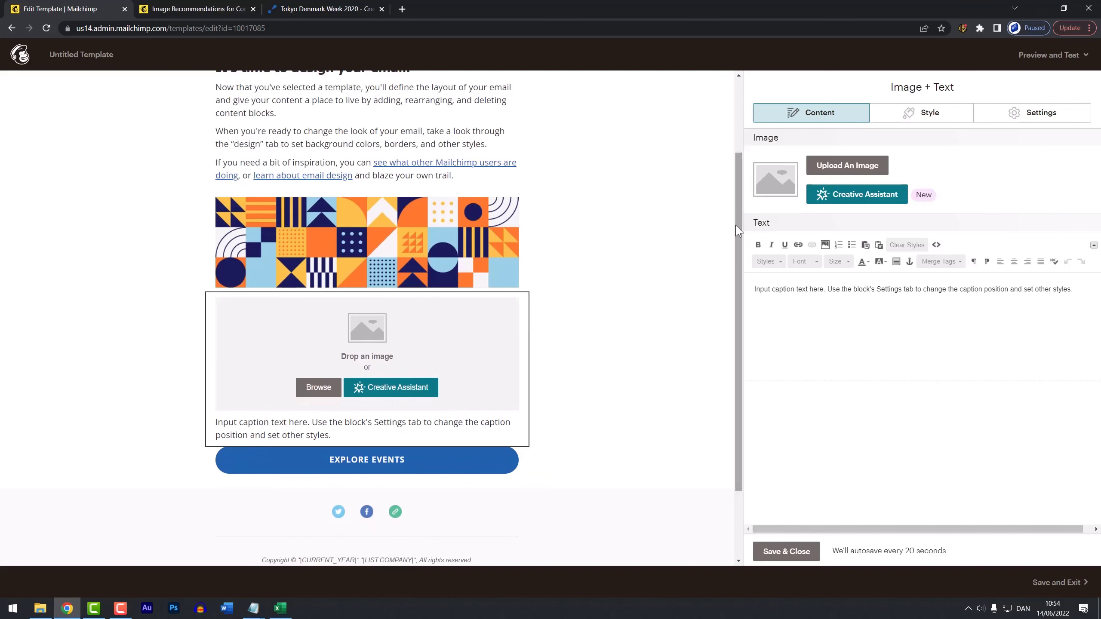
{"action": "left_click", "coordinate": [1031, 113]}
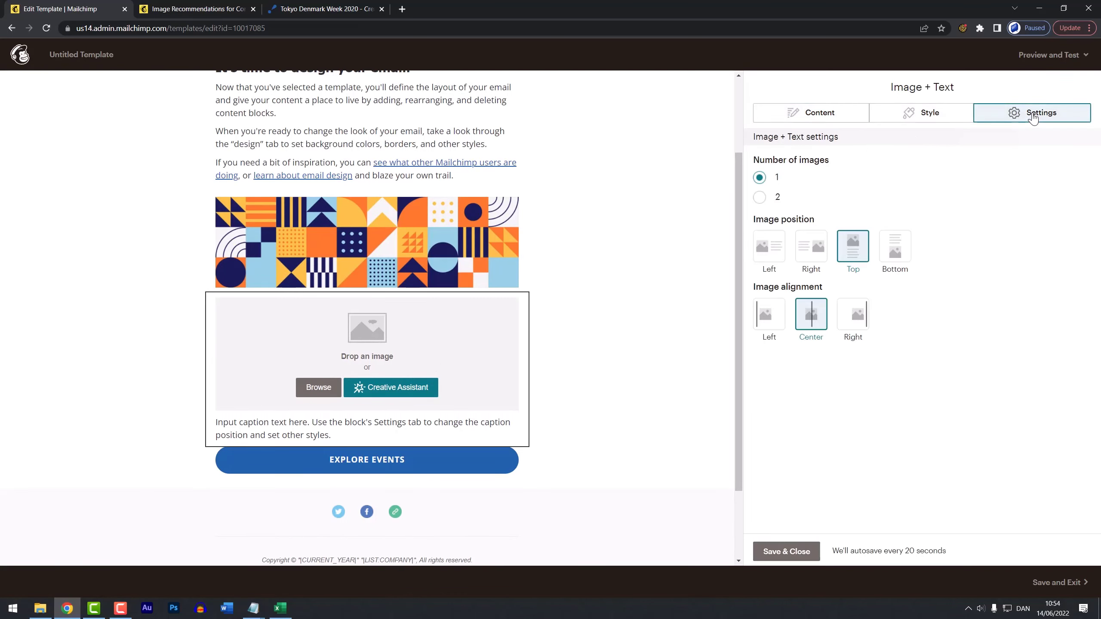
{"action": "left_click", "coordinate": [759, 198]}
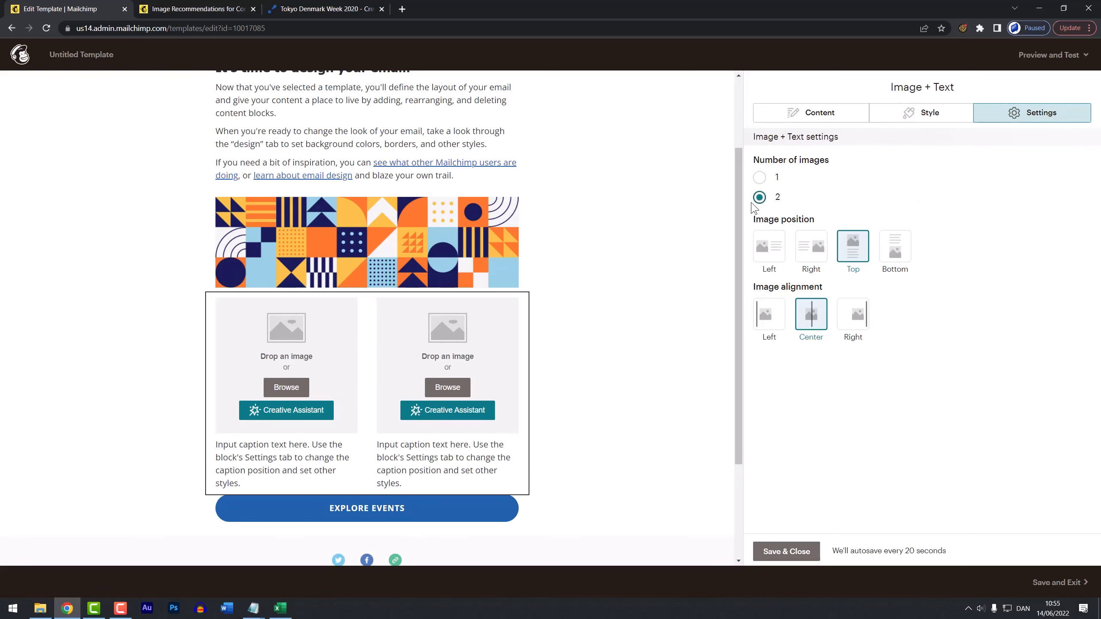
Upload two-column1.jpg and two-column2.jpg from the image folder, and insert two-column1.jpg into the block's first column.
{"action": "left_click", "coordinate": [285, 393]}
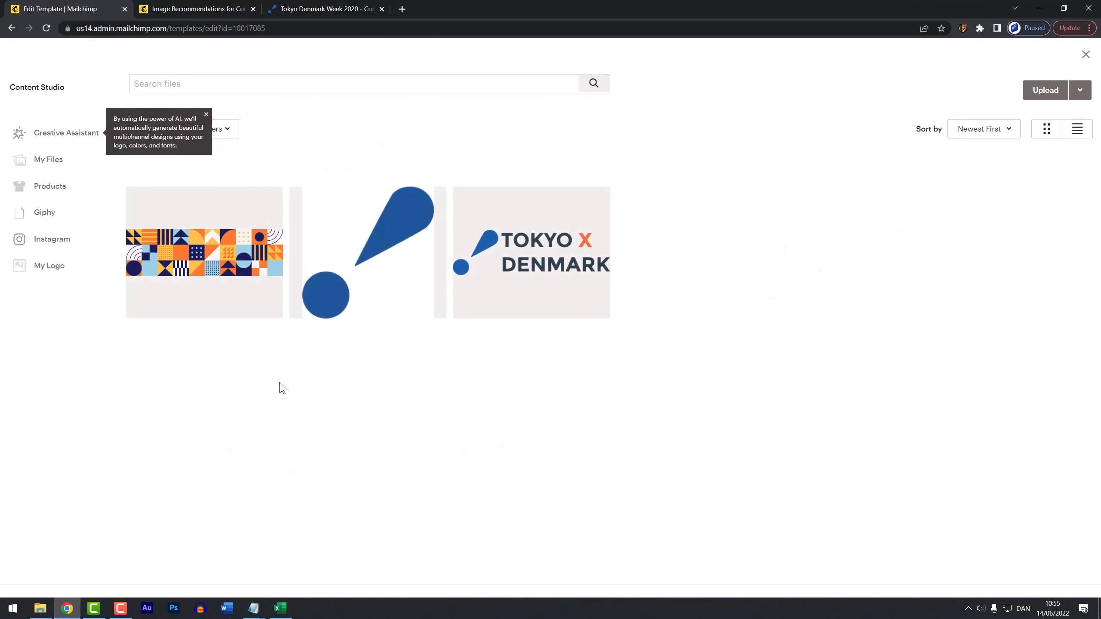
{"action": "left_click", "coordinate": [42, 610]}
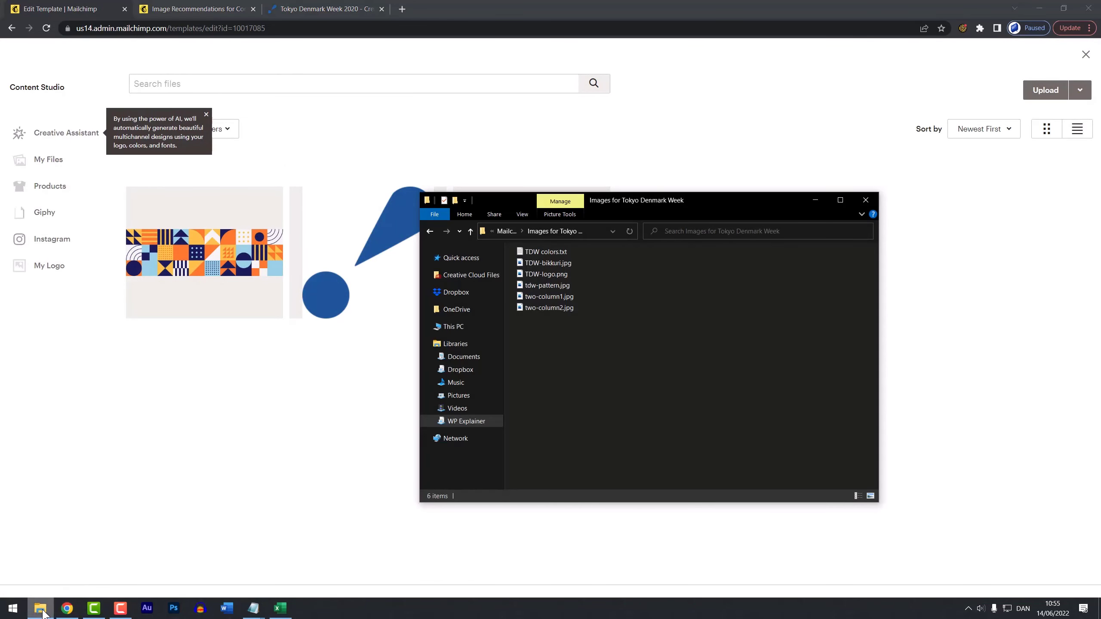
{"action": "left_click_drag", "start_coordinate": [578, 321], "coordinate": [309, 370]}
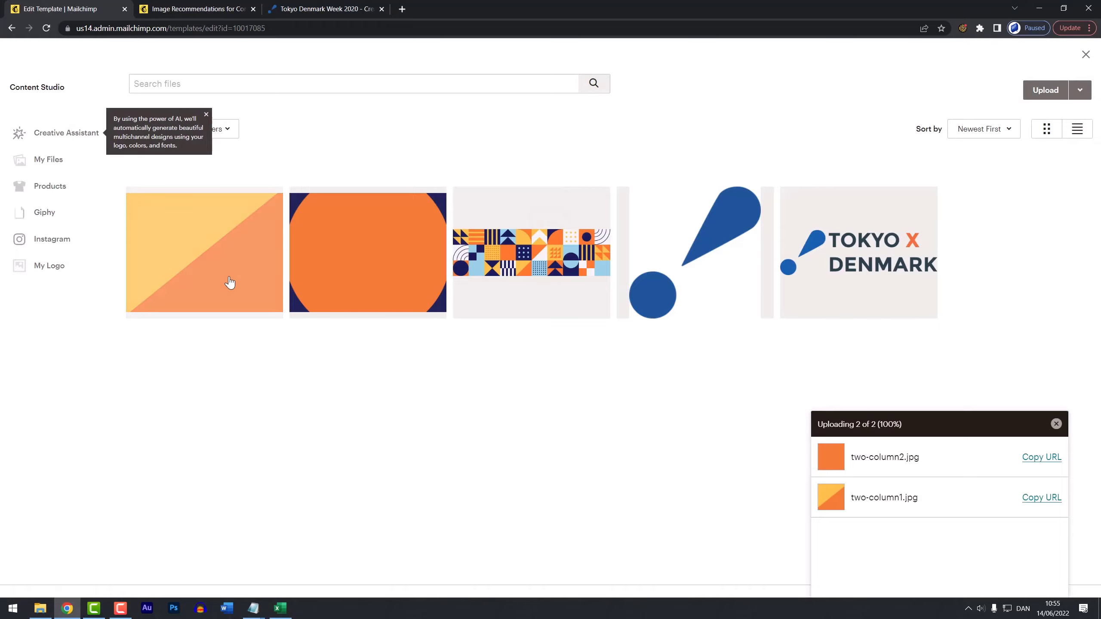
{"action": "left_click", "coordinate": [220, 264]}
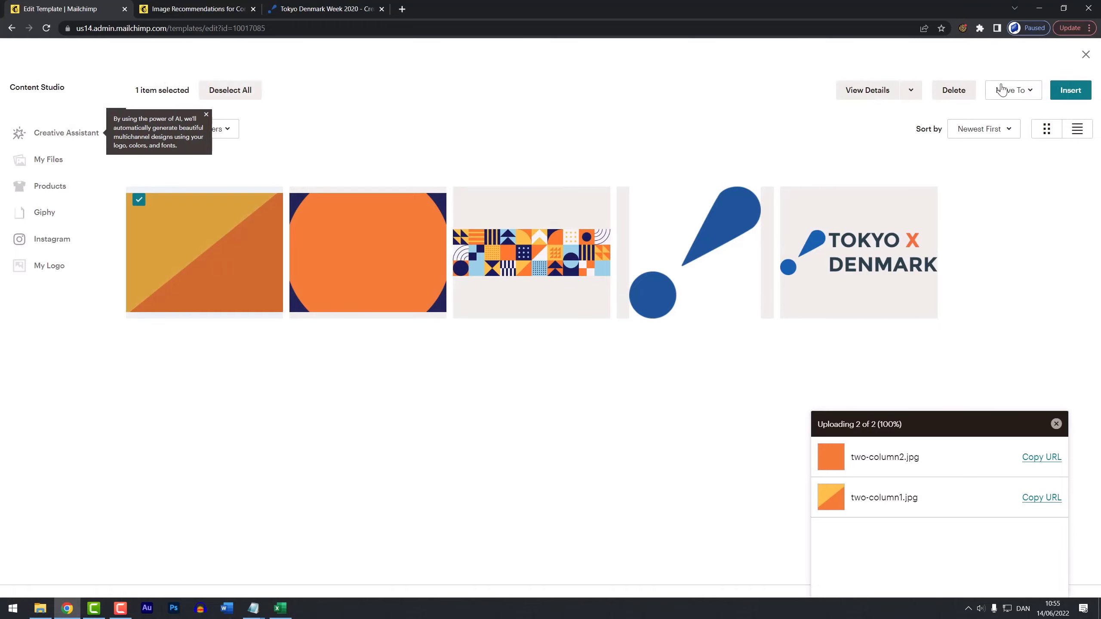
{"action": "left_click", "coordinate": [1057, 92]}
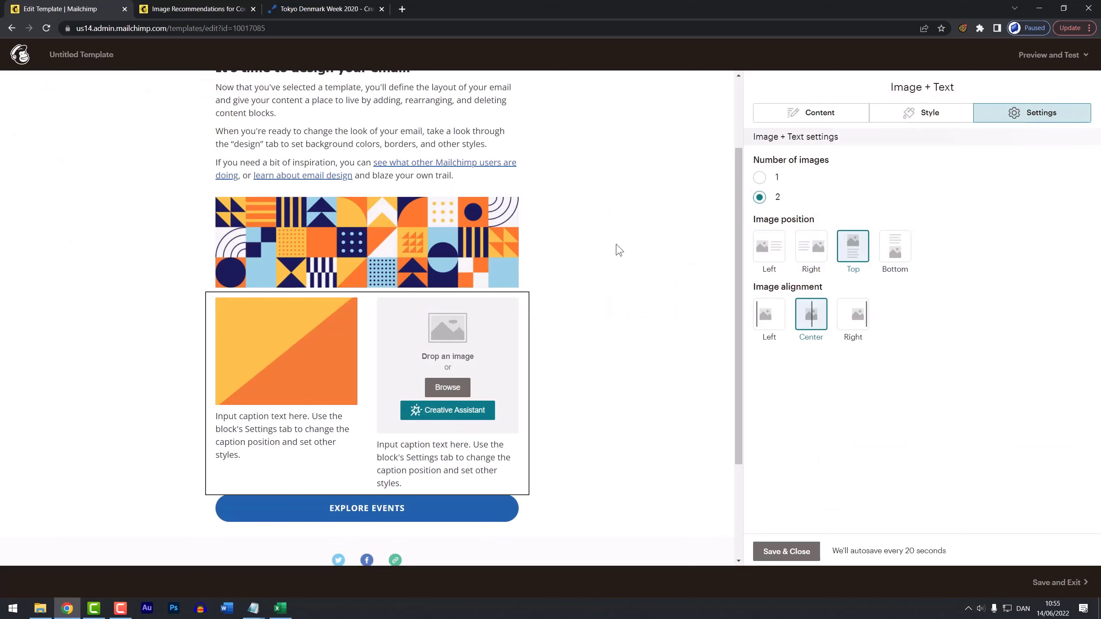
Insert two-column2.jpg into the second column of the Image + Text block.
{"action": "left_click", "coordinate": [446, 388]}
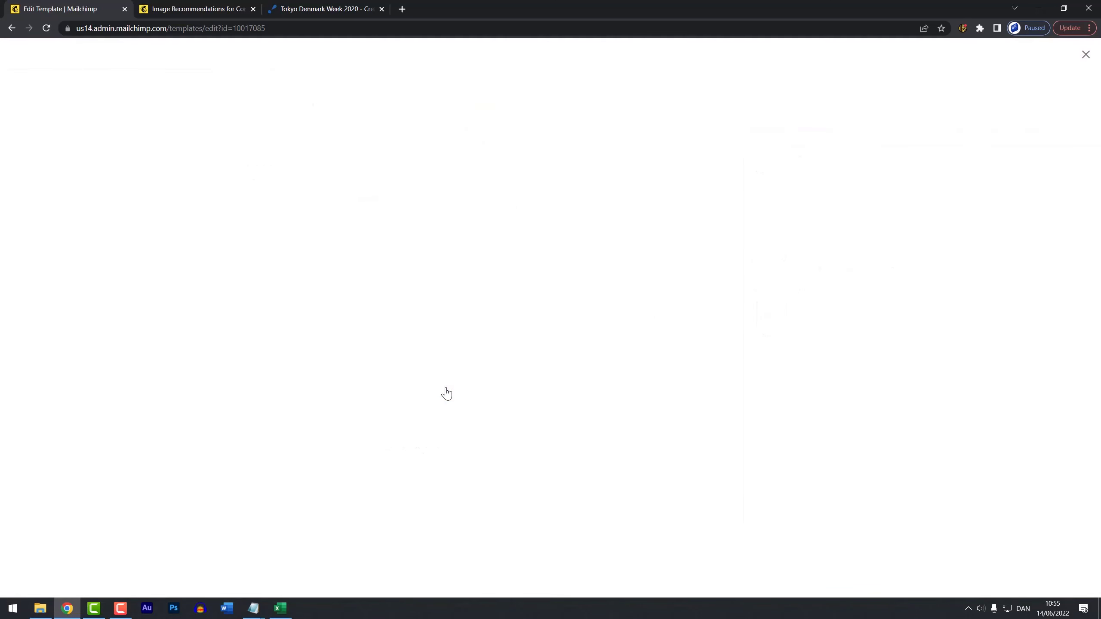
{"action": "left_click", "coordinate": [405, 258]}
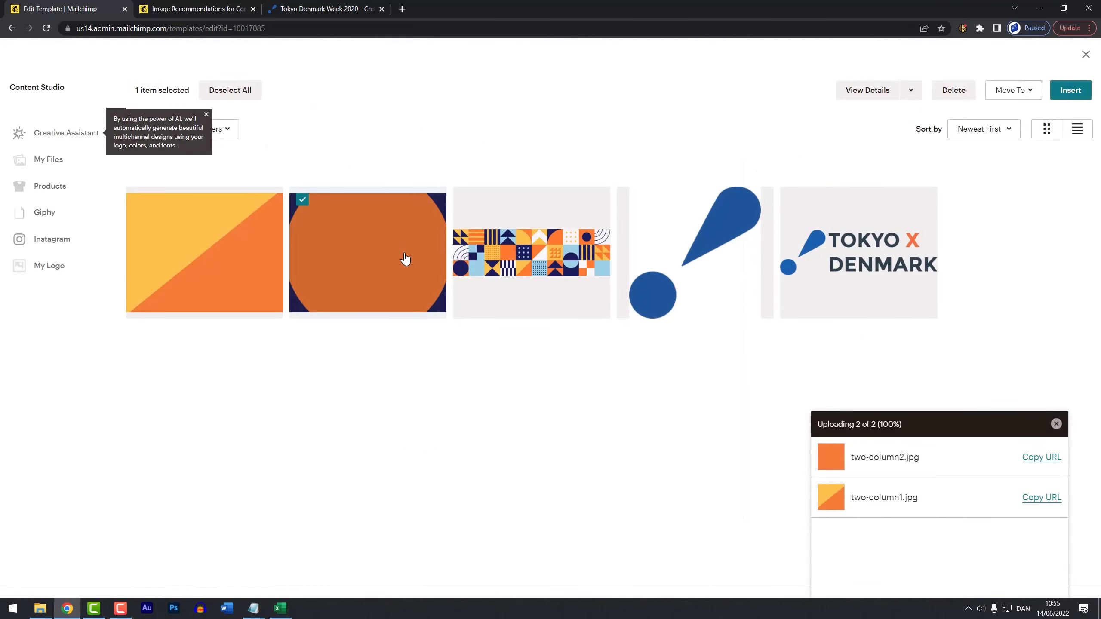
{"action": "left_click", "coordinate": [1069, 90]}
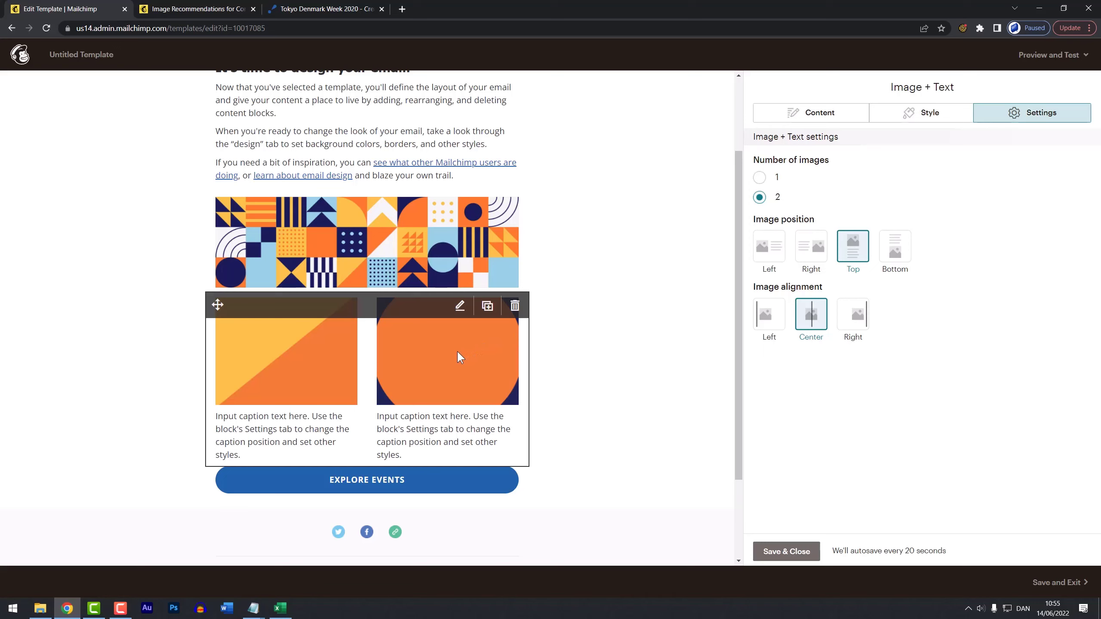
Check the recommended image widths for multi-column sections on the image recommendations page, and return to the template editor.
{"action": "mouse_move", "coordinate": [458, 354]}
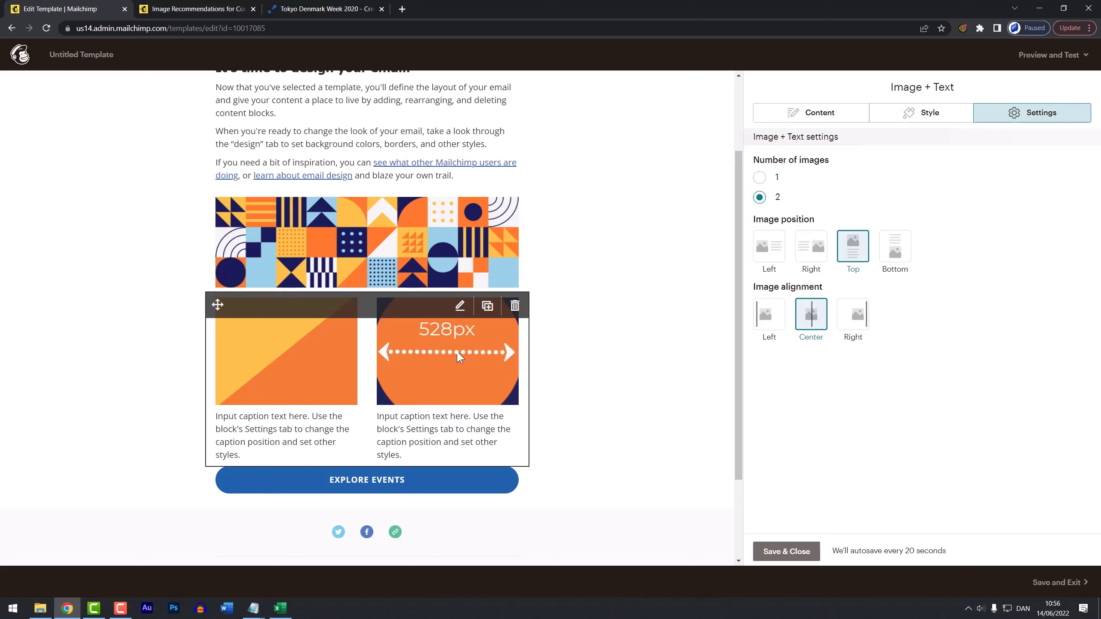
{"action": "left_click", "coordinate": [211, 4]}
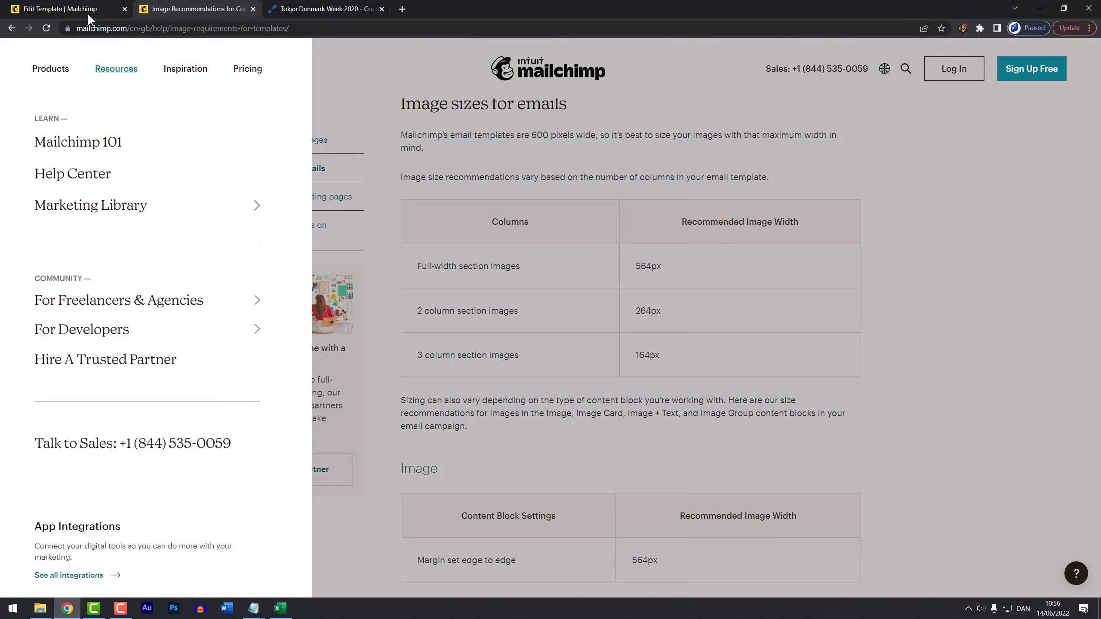
{"action": "left_click", "coordinate": [88, 9]}
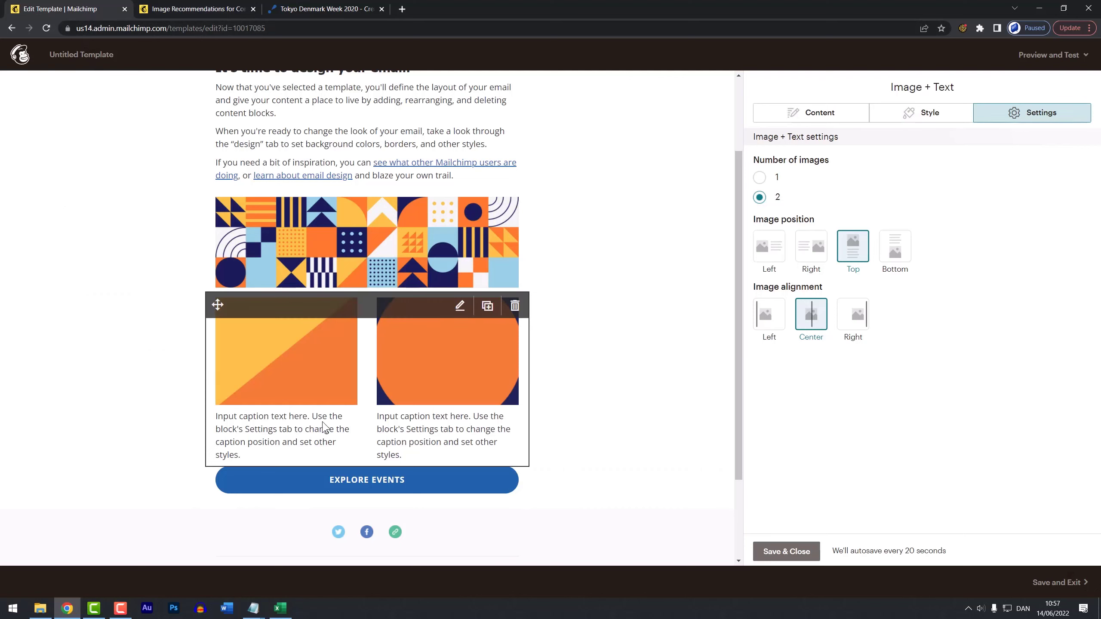
Try a 14px text size for the Image + Text block's captions, and set it to 15px instead.
{"action": "left_click", "coordinate": [950, 118]}
{"action": "left_click", "coordinate": [770, 250]}
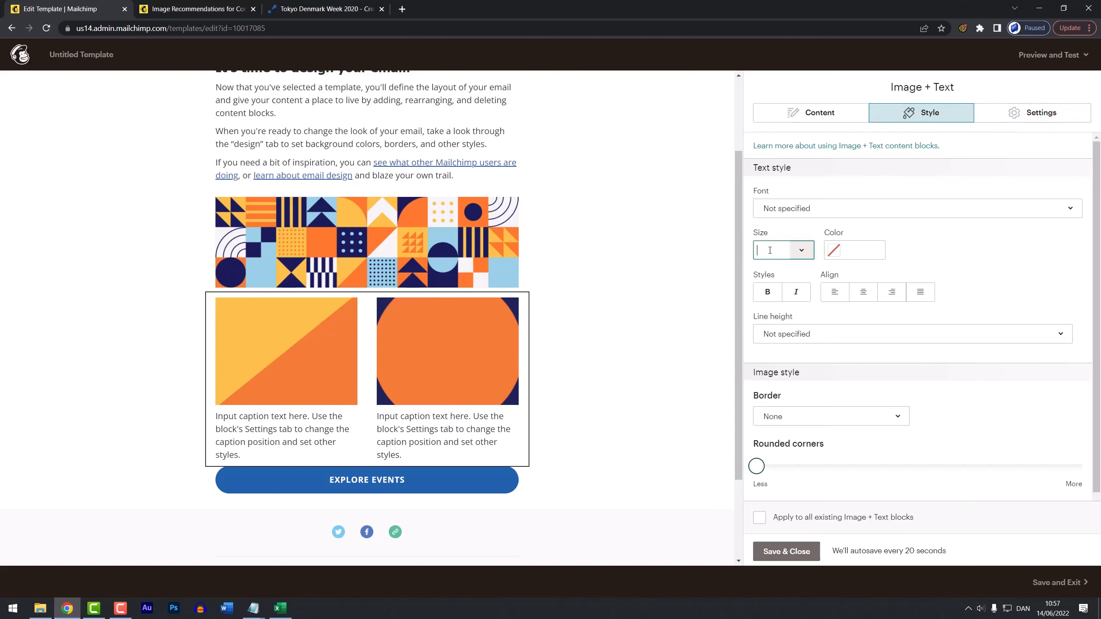
{"action": "type", "text": "14"}
{"action": "key", "text": "Tab"}
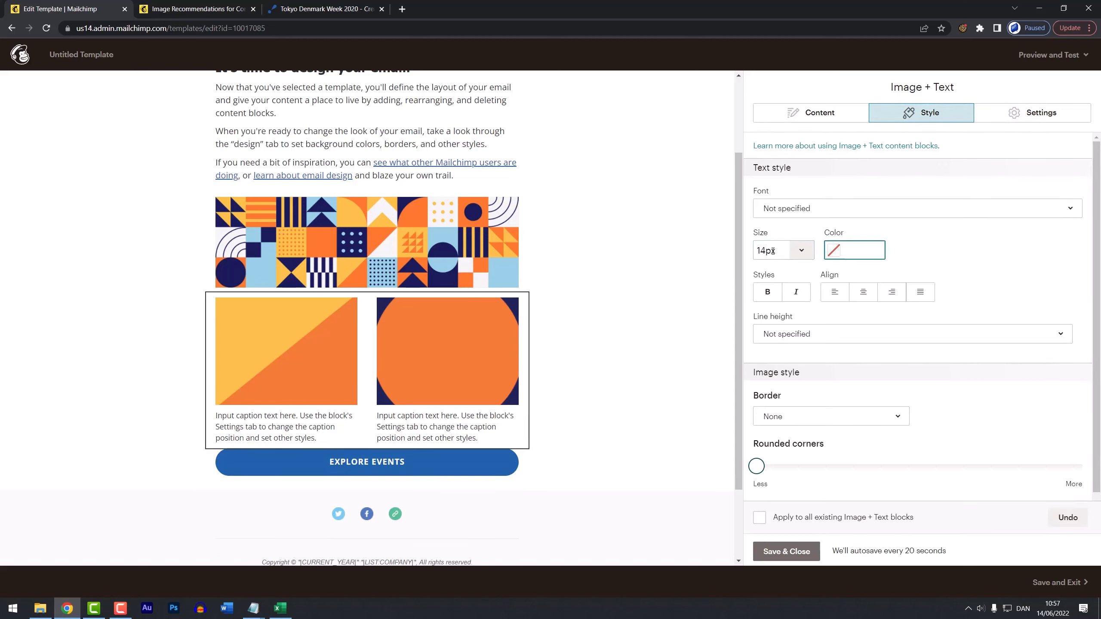
{"action": "left_click", "coordinate": [767, 251]}
{"action": "type", "text": "15"}
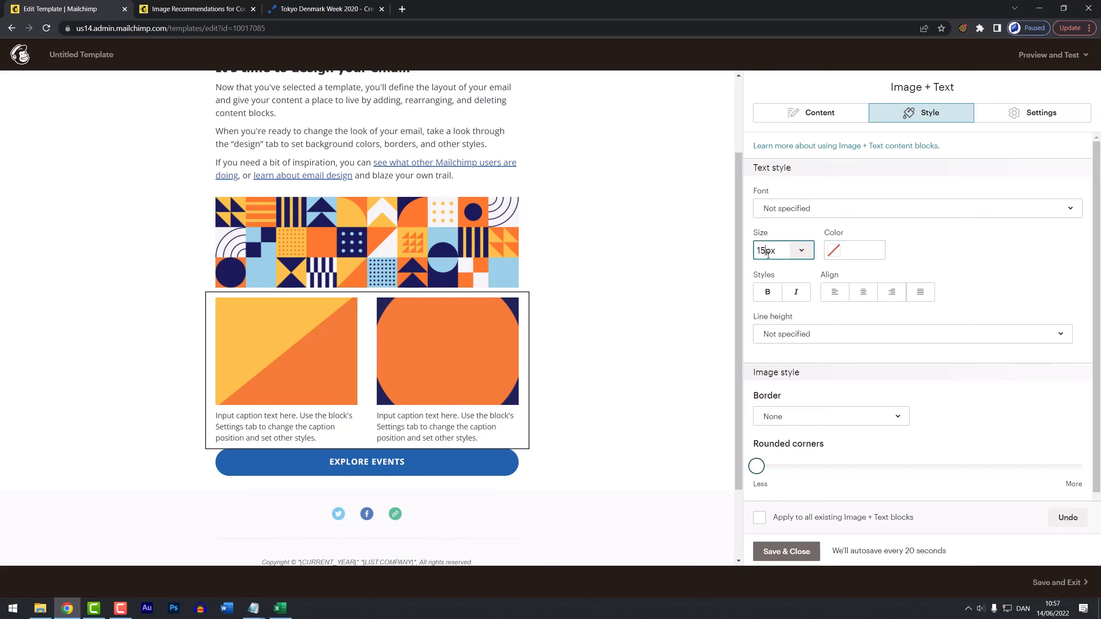
{"action": "key", "text": "Tab"}
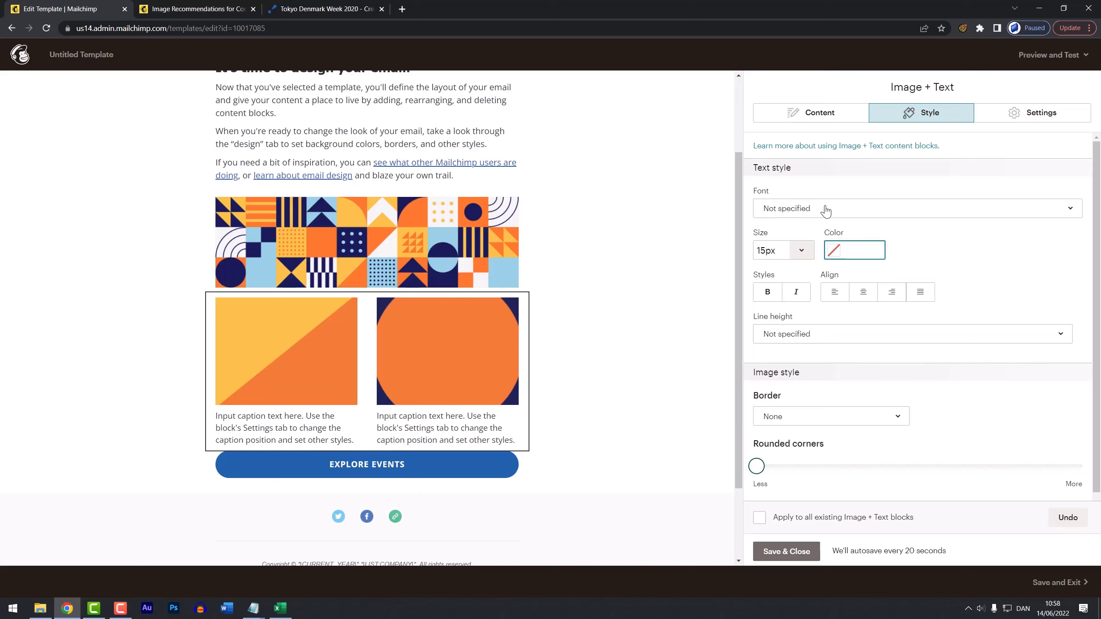
Add the line "Headline" above the caption text in Column 1.
{"action": "left_click", "coordinate": [277, 431]}
{"action": "left_click", "coordinate": [819, 113]}
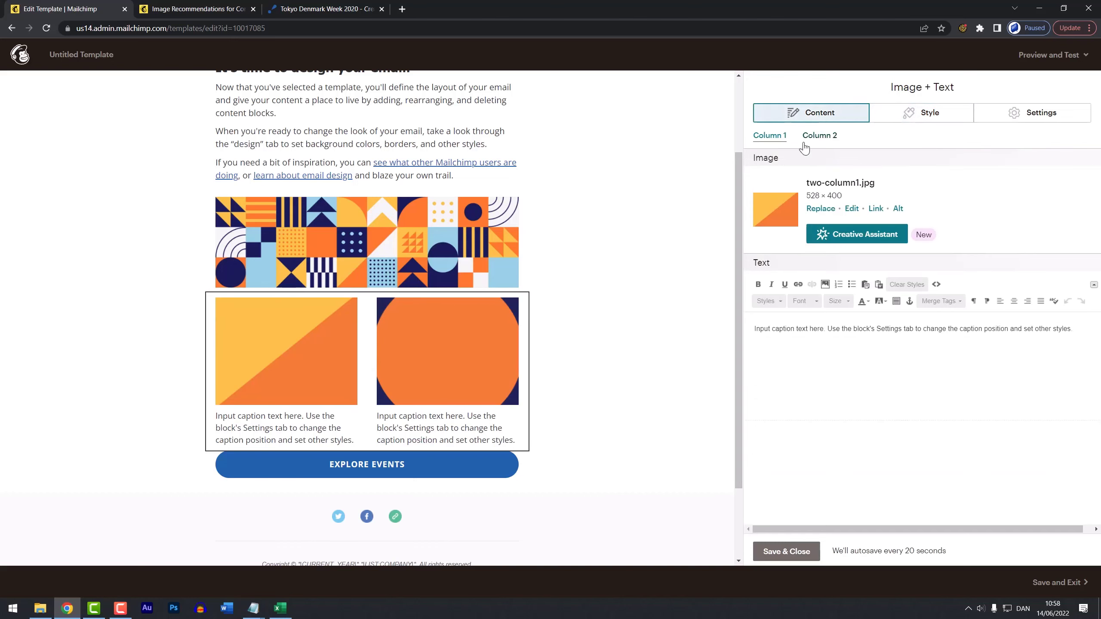
{"action": "key", "text": "Return"}
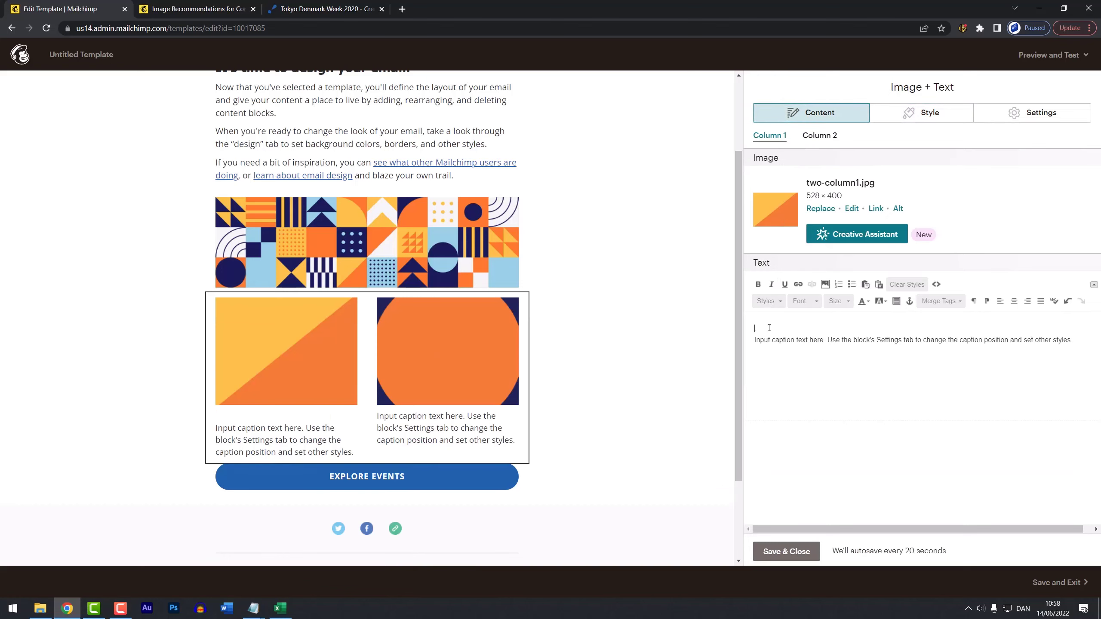
{"action": "type", "text": "Headlin"}
Copy the word "Headline" in Column 1, try the heading 3 style on it, and set it to heading 4 instead.
{"action": "left_click_drag", "start_coordinate": [792, 328], "coordinate": [749, 328]}
{"action": "key", "text": "ctrl+c"}
{"action": "left_click", "coordinate": [767, 301]}
{"action": "left_click_drag", "start_coordinate": [826, 323], "coordinate": [829, 353]}
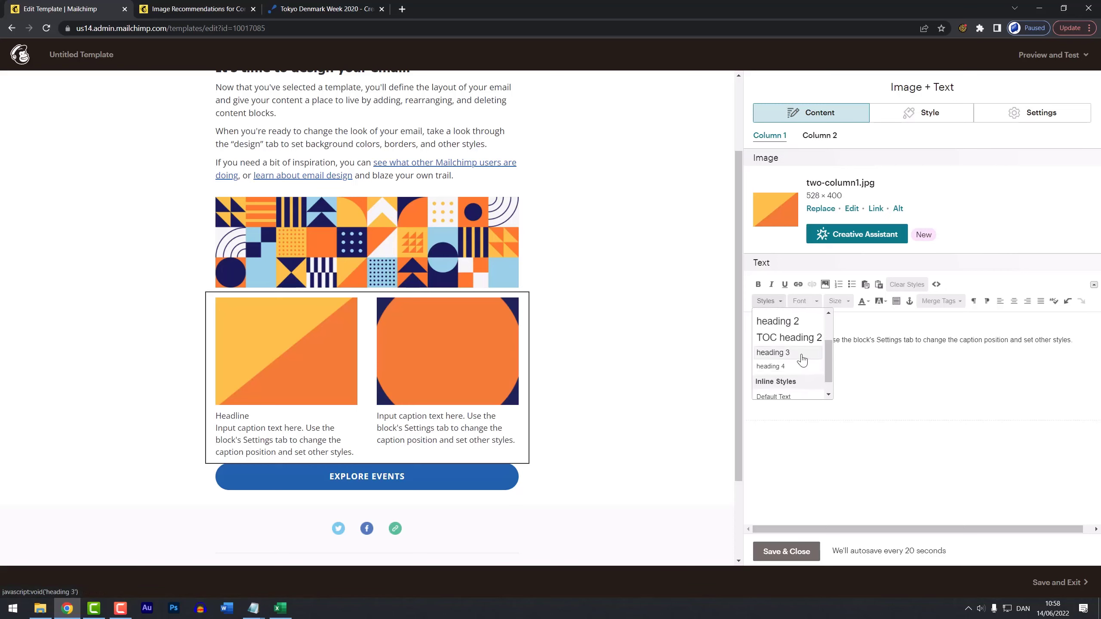
{"action": "left_click", "coordinate": [802, 359]}
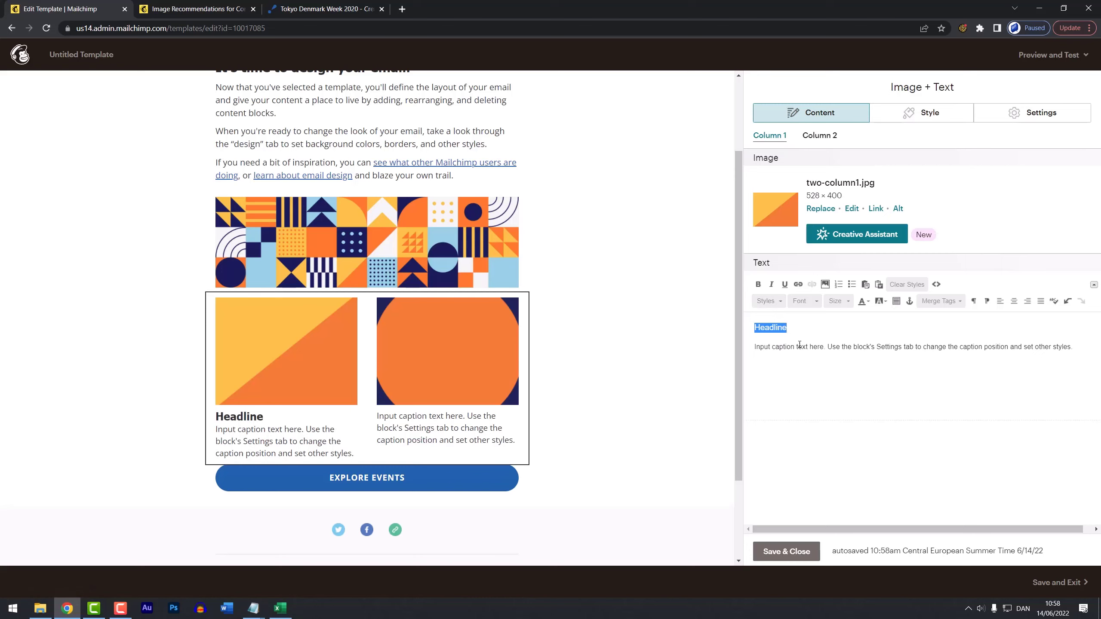
{"action": "left_click", "coordinate": [777, 300]}
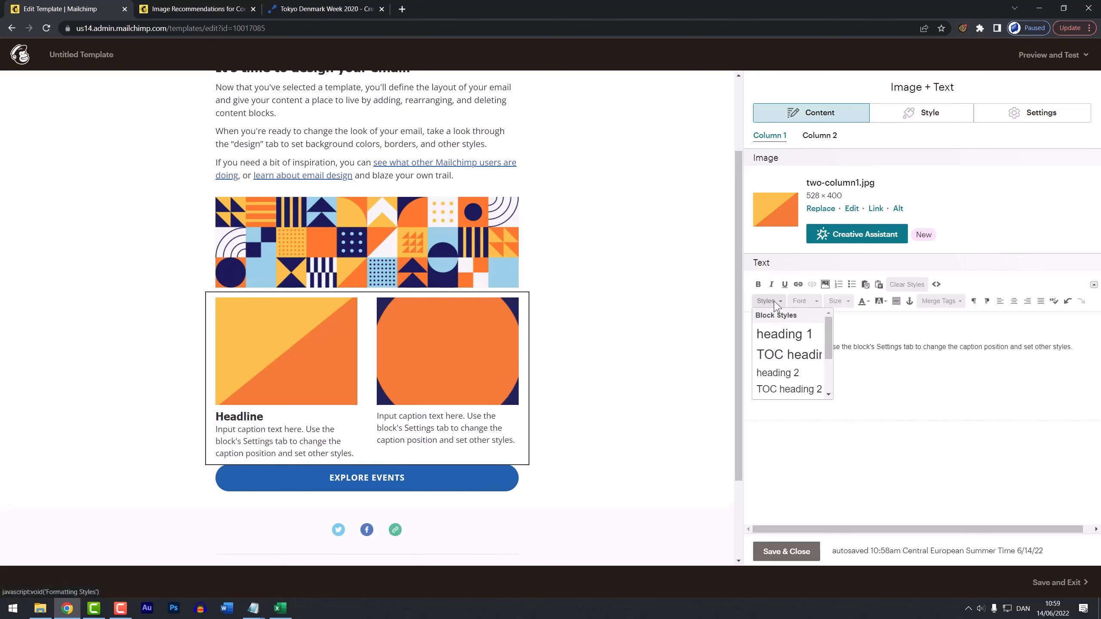
{"action": "scroll", "coordinate": [778, 339], "scroll_direction": "down", "scroll_amount": 2}
{"action": "left_click", "coordinate": [787, 366]}
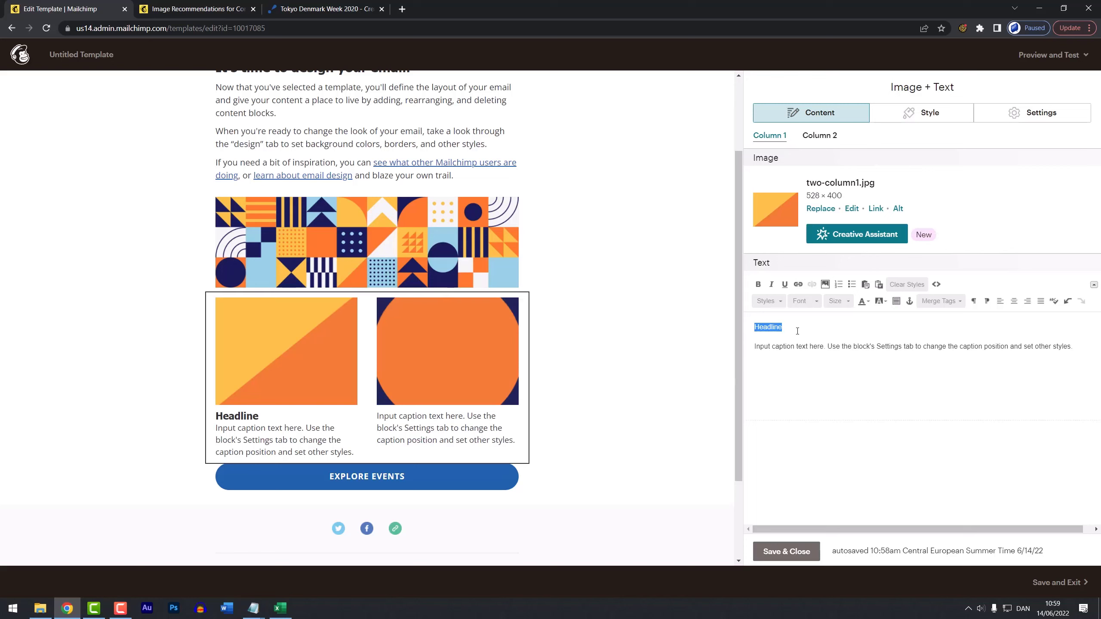
Paste "Headline" above the caption in Column 2, style it as heading 4, and save the Image + Text block.
{"action": "left_click", "coordinate": [817, 137]}
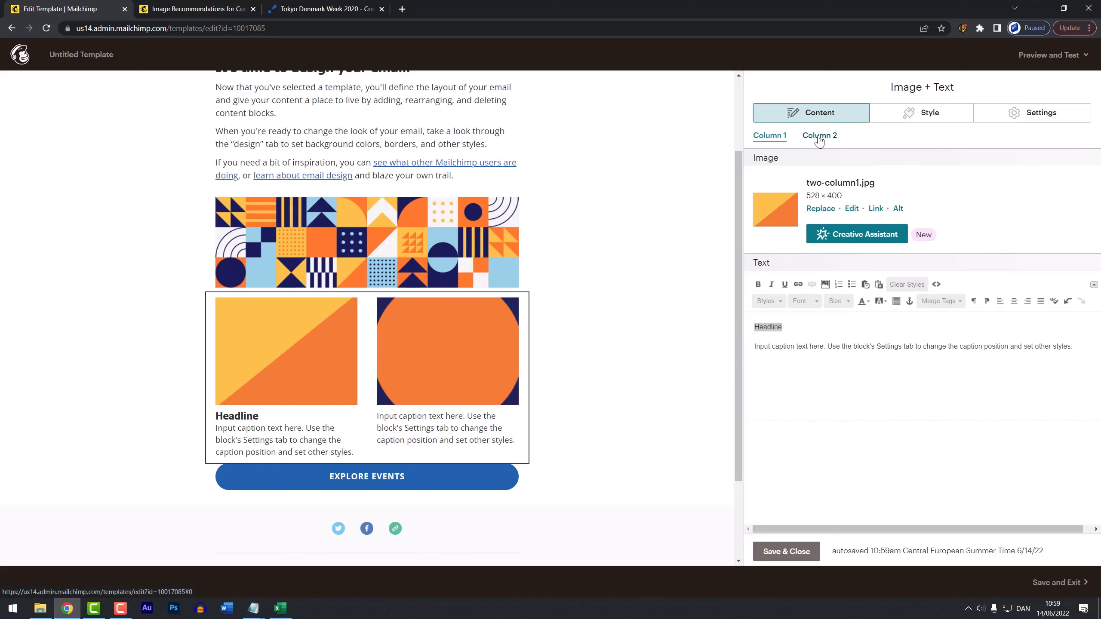
{"action": "left_click", "coordinate": [768, 325]}
{"action": "key", "text": "ctrl+v"}
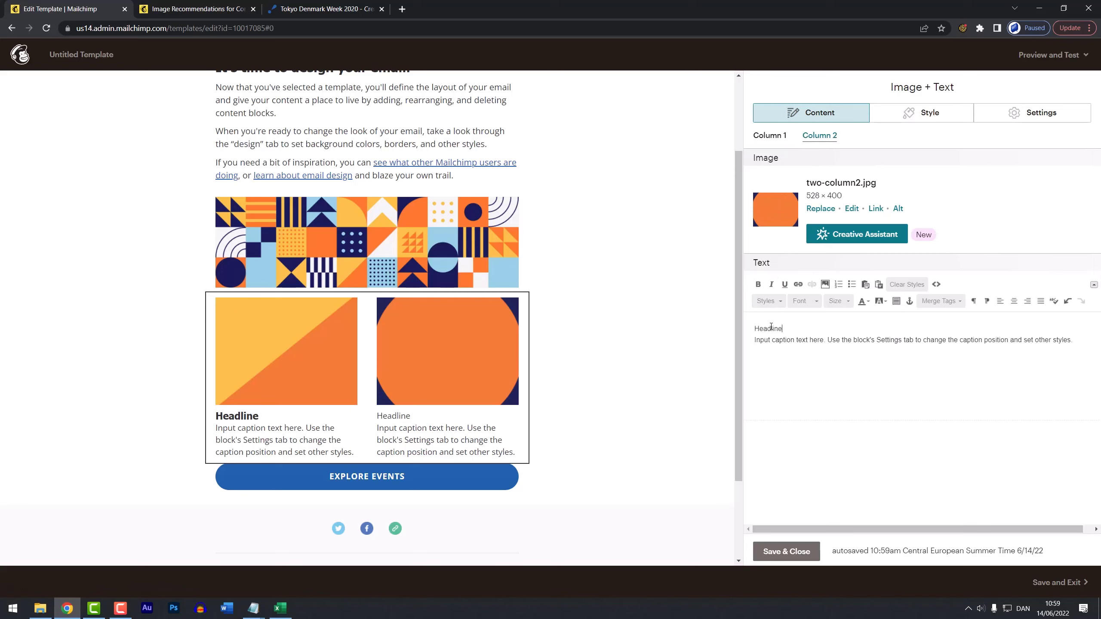
{"action": "double_click", "coordinate": [776, 328]}
{"action": "left_click", "coordinate": [772, 303]}
{"action": "scroll", "coordinate": [772, 356], "scroll_direction": "down", "scroll_amount": 3}
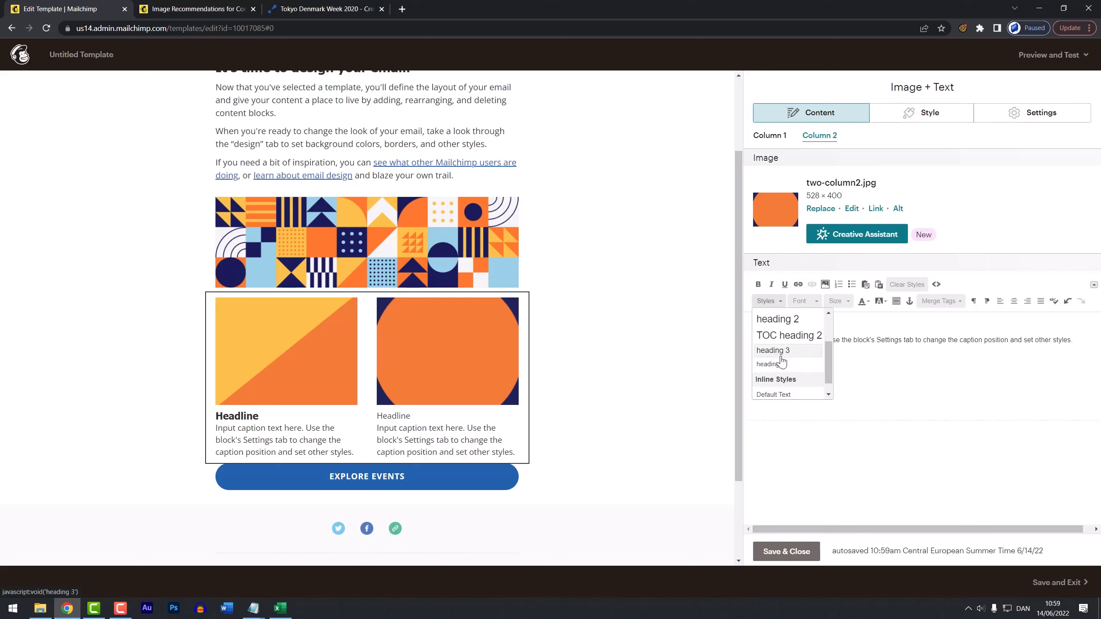
{"action": "left_click", "coordinate": [771, 349]}
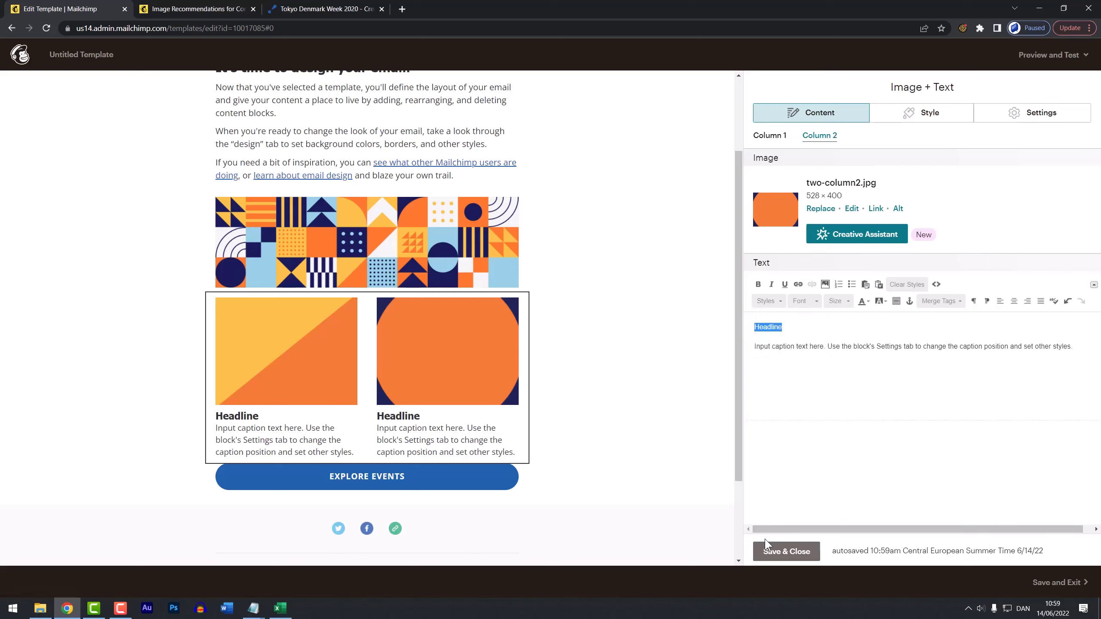
{"action": "left_click", "coordinate": [771, 554]}
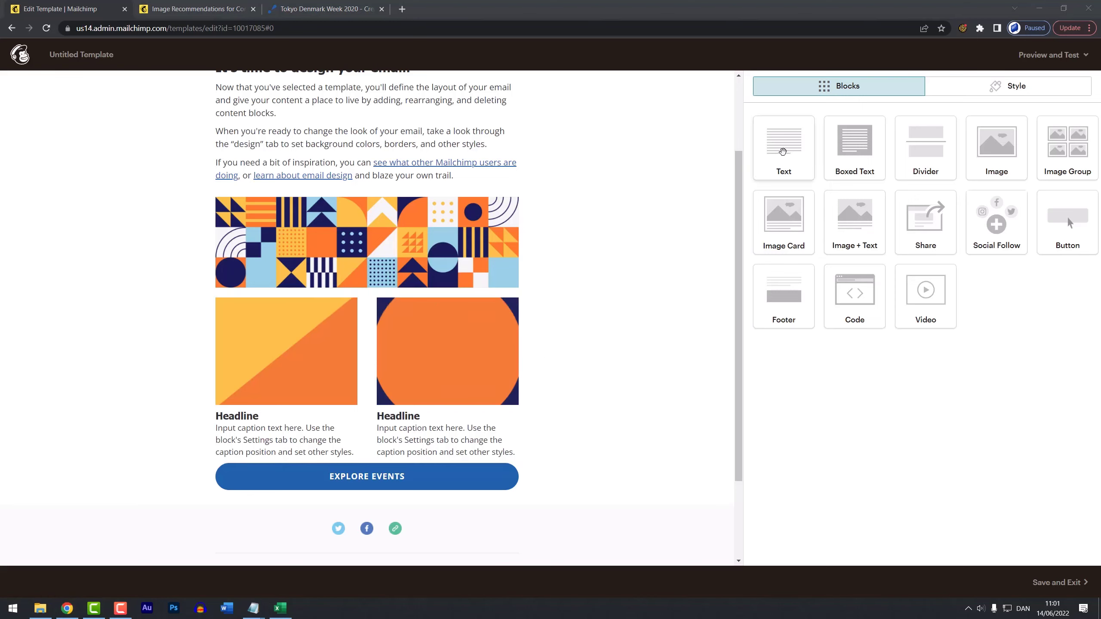
Insert a Text block between the pattern image and the two-column block, and replace its placeholder with "Upcoming events".
{"action": "left_click_drag", "start_coordinate": [782, 152], "coordinate": [392, 303]}
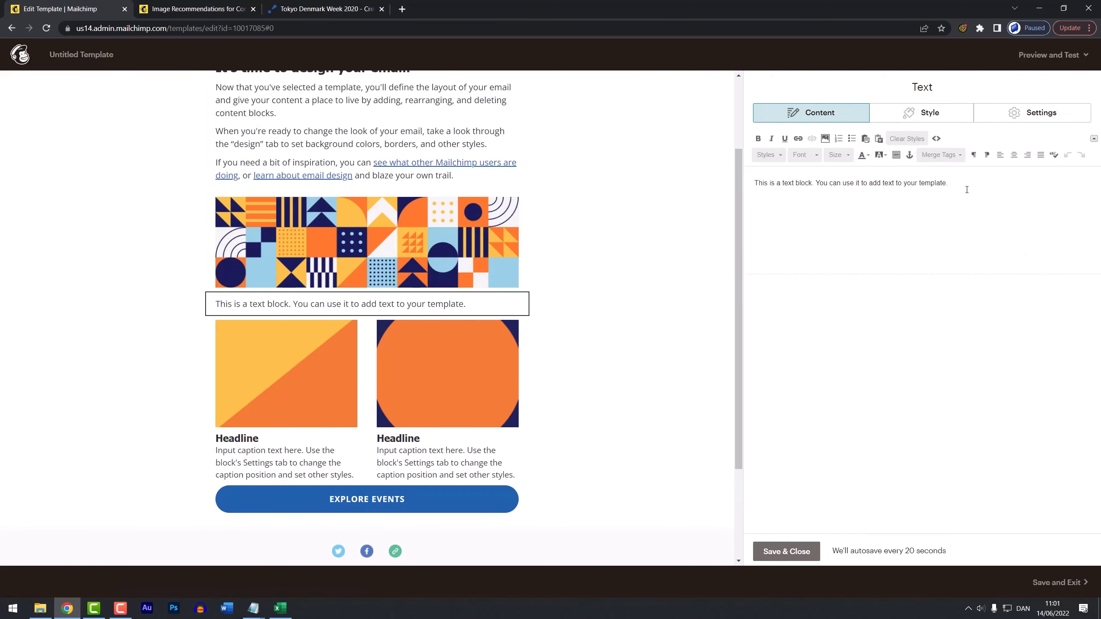
{"action": "triple_click", "coordinate": [967, 189]}
{"action": "type", "text": "U"}
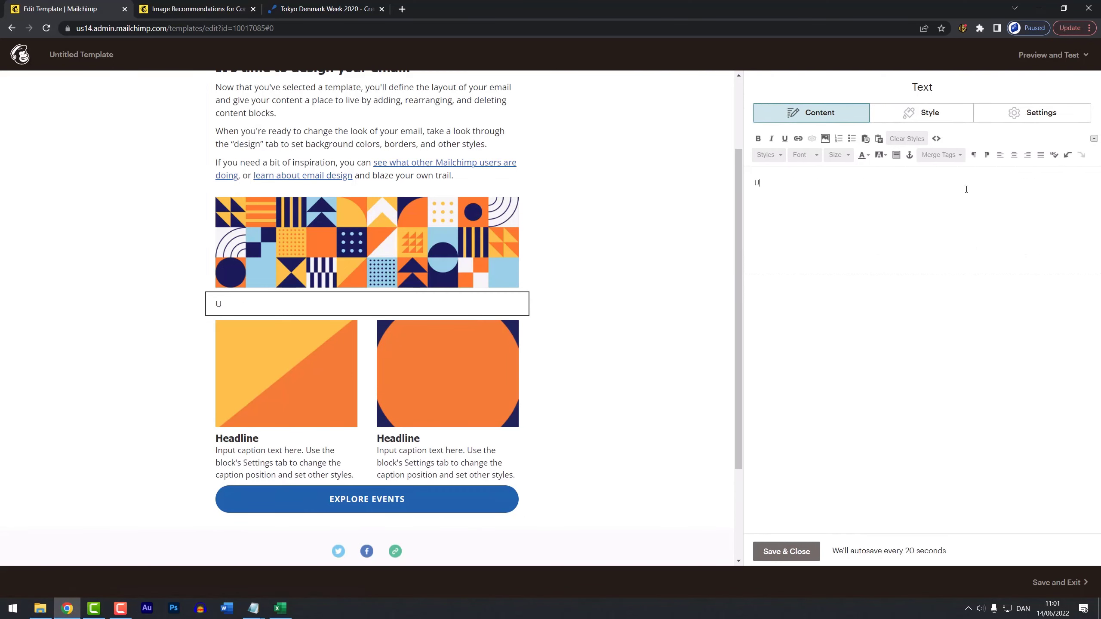
{"action": "type", "text": "pcoming events"}
Style the "Upcoming events" text as a centered heading 2 and save the block.
{"action": "left_click", "coordinate": [770, 157]}
{"action": "left_click", "coordinate": [793, 230]}
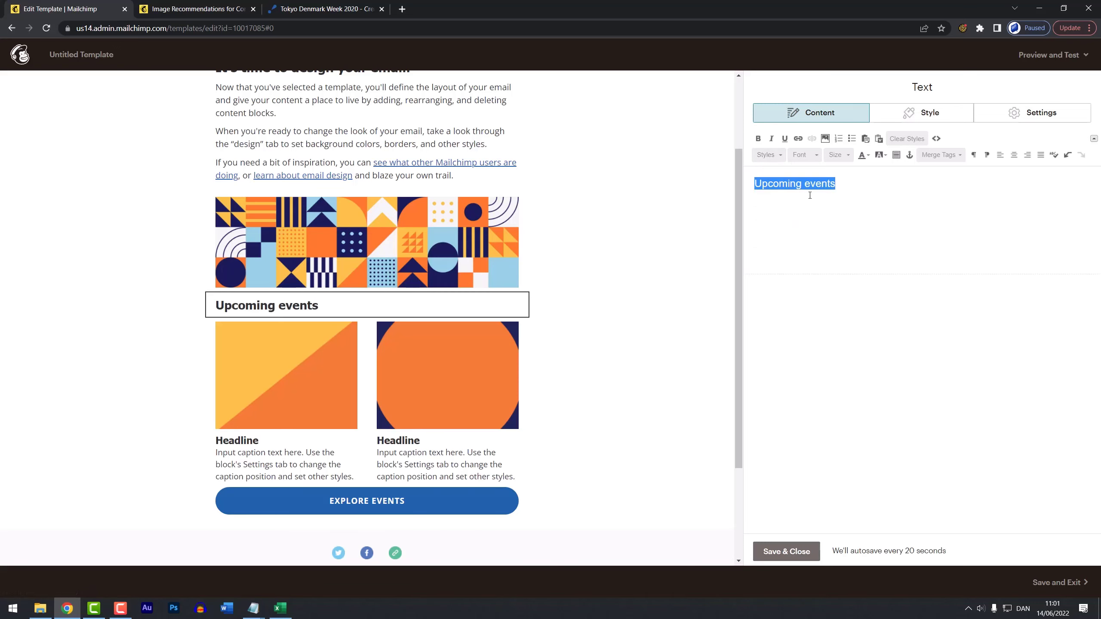
{"action": "left_click", "coordinate": [1014, 154]}
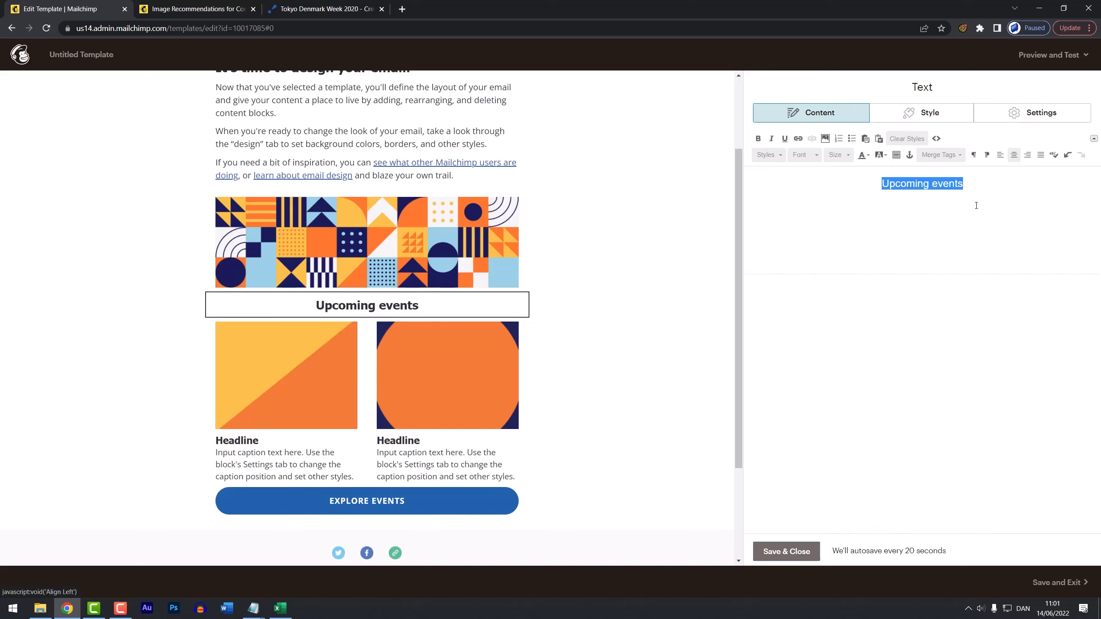
{"action": "left_click", "coordinate": [782, 553]}
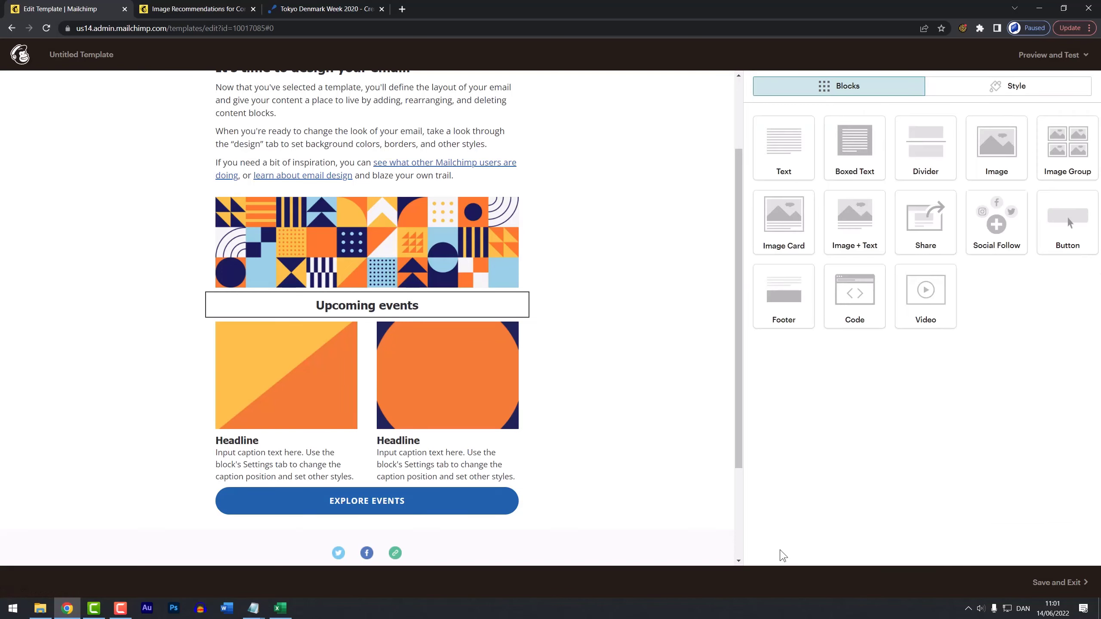
Insert a Divider block above "Upcoming events", set its top border color to #ffffff, and save it.
{"action": "left_click_drag", "start_coordinate": [937, 185], "coordinate": [404, 307]}
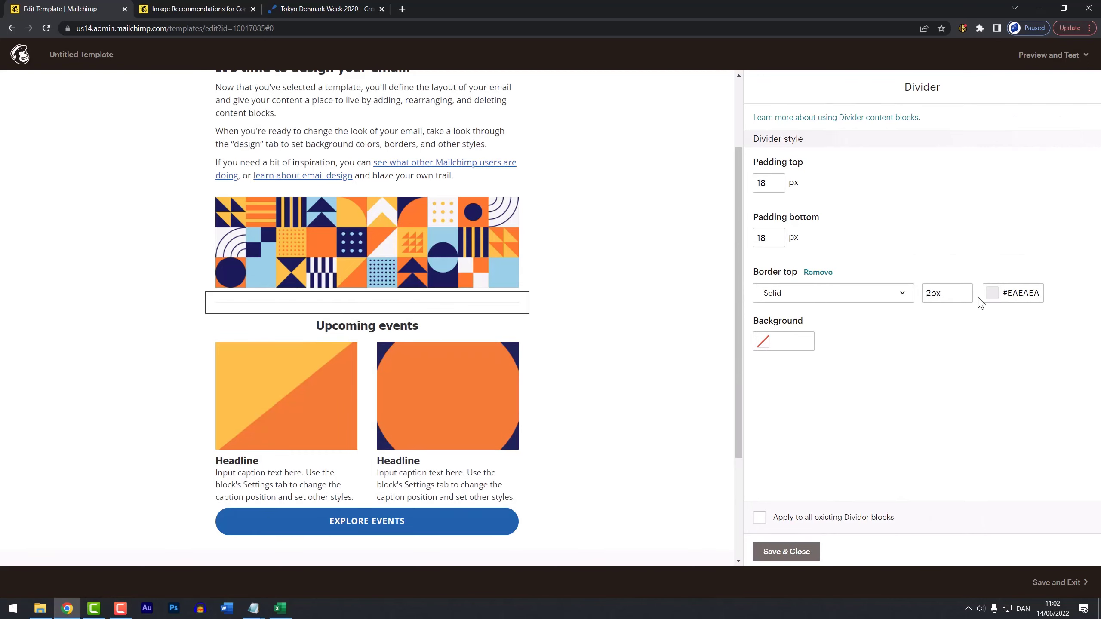
{"action": "left_click", "coordinate": [993, 293]}
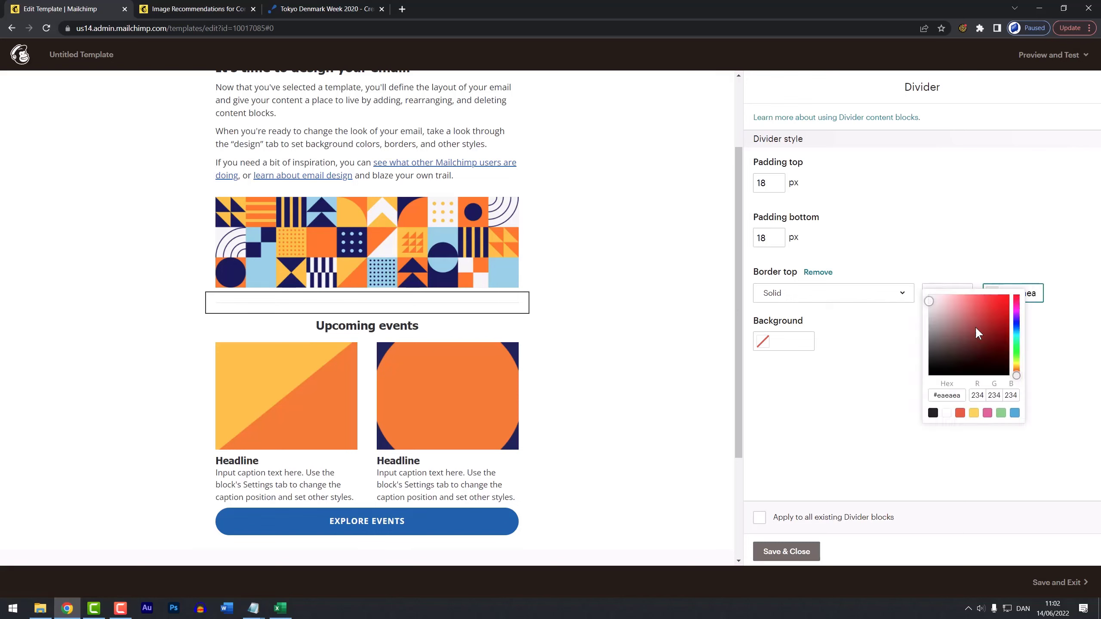
{"action": "left_click", "coordinate": [946, 413]}
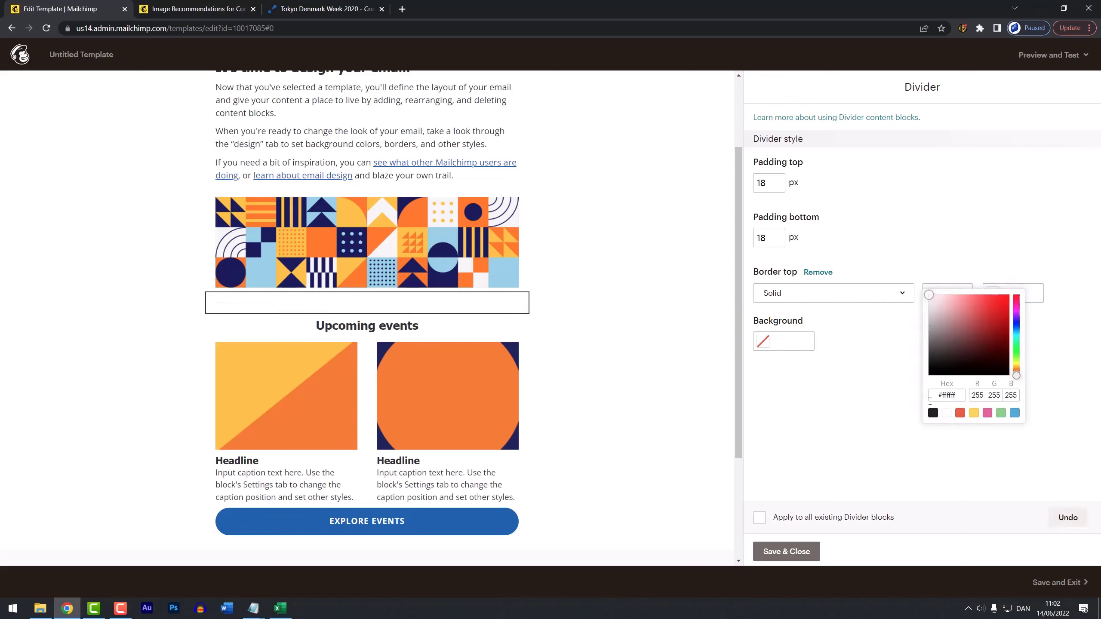
{"action": "left_click", "coordinate": [840, 249]}
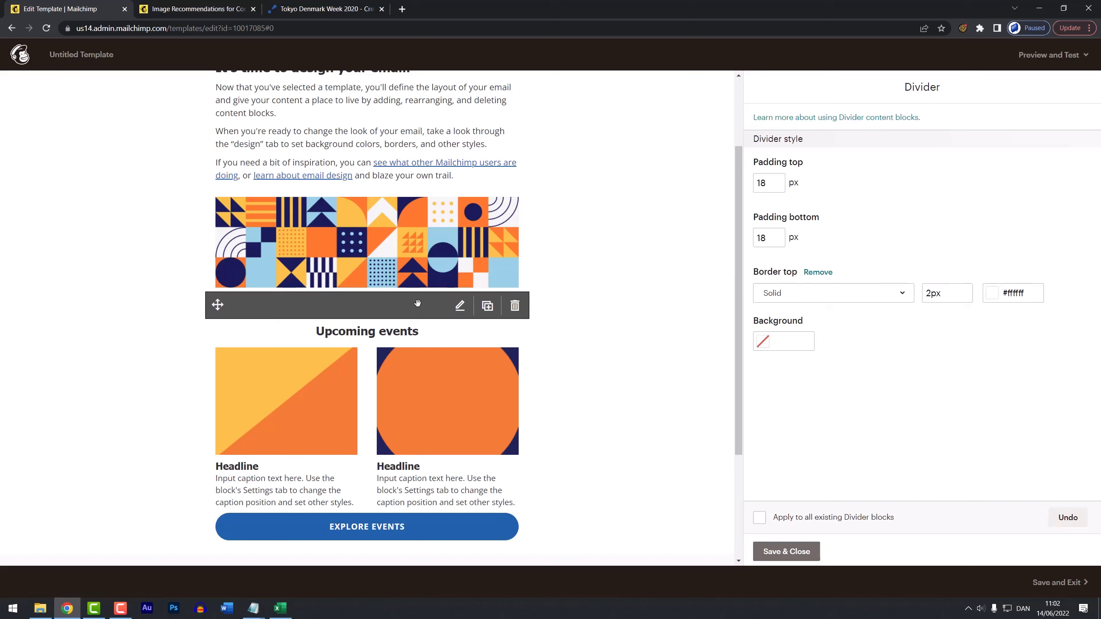
{"action": "left_click", "coordinate": [785, 553]}
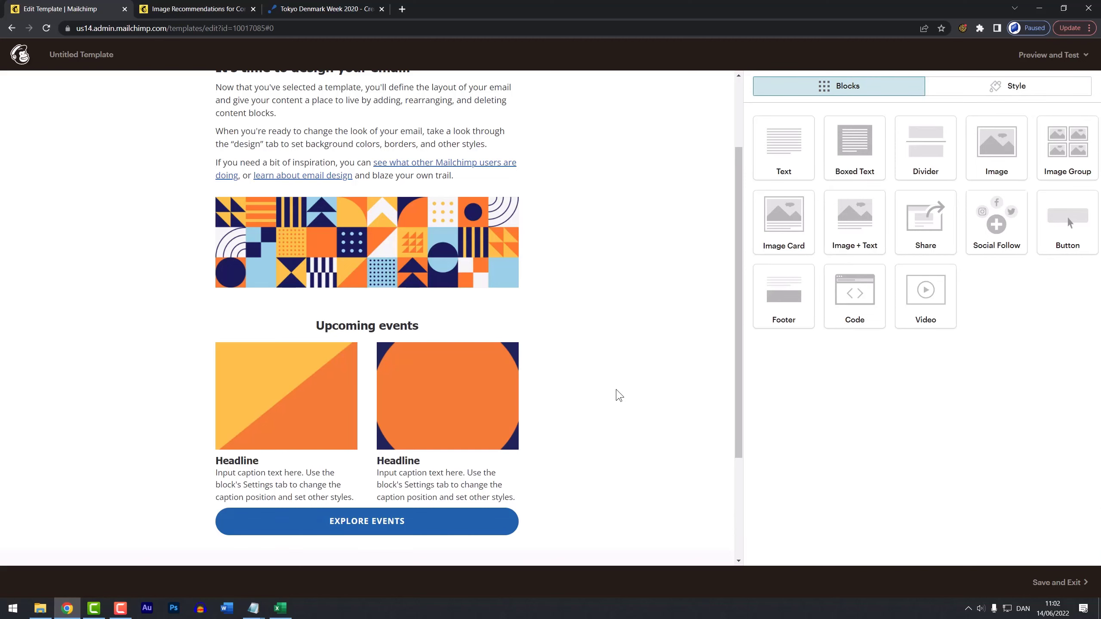
Duplicate the white divider, move the copy between the two-column block and the EXPLORE EVENTS button, and save it.
{"action": "scroll", "coordinate": [619, 395], "scroll_direction": "down", "scroll_amount": 2}
{"action": "mouse_move", "coordinate": [439, 199]}
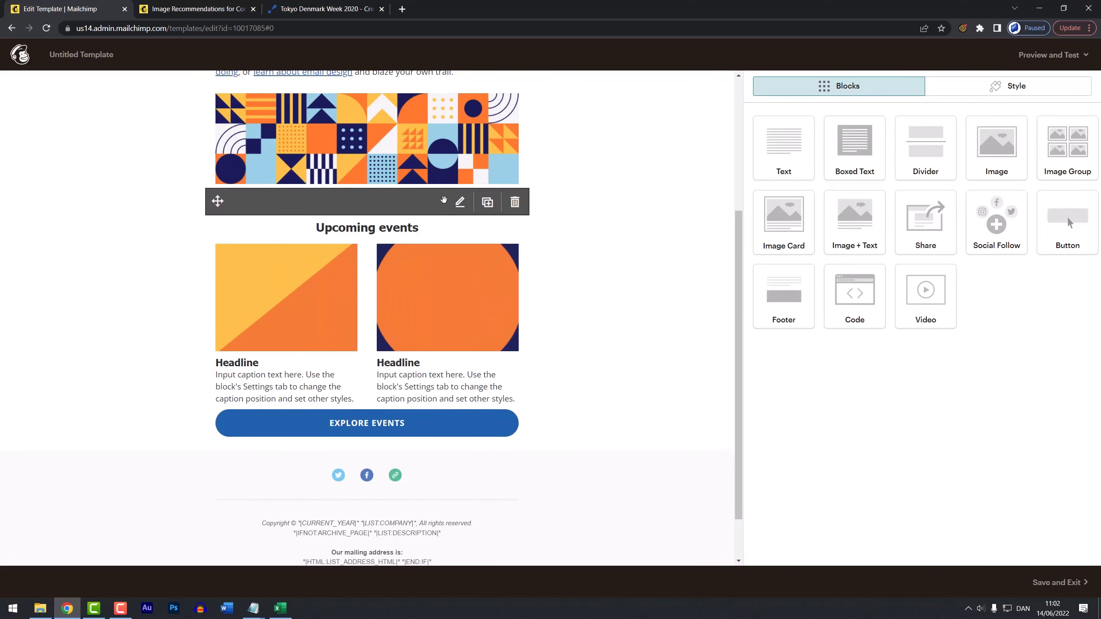
{"action": "left_click", "coordinate": [486, 205]}
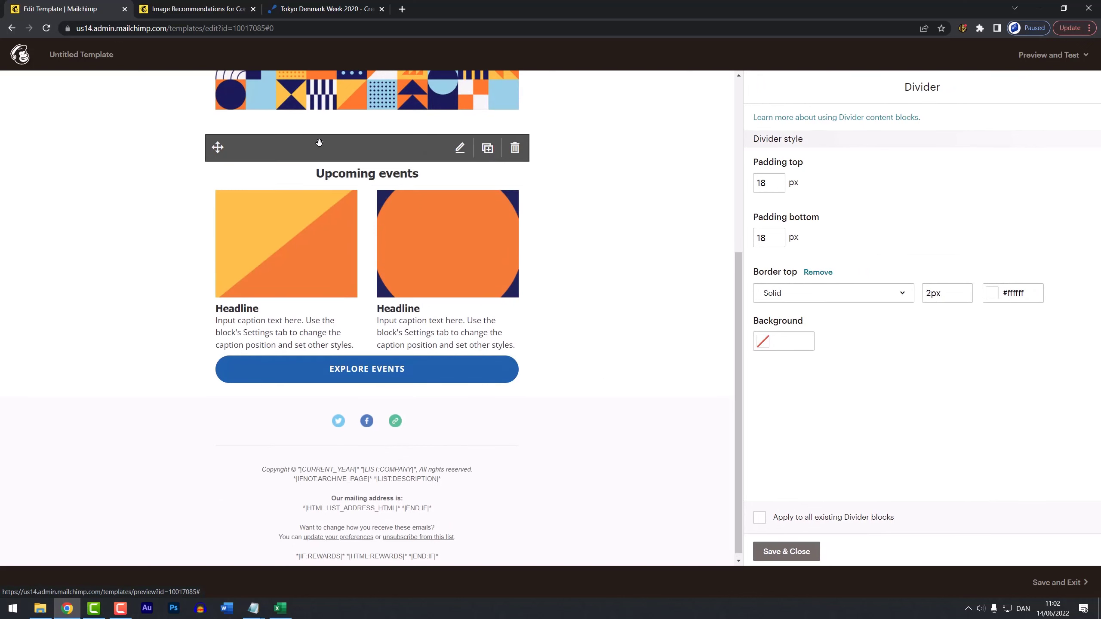
{"action": "left_click_drag", "start_coordinate": [218, 147], "coordinate": [250, 332]}
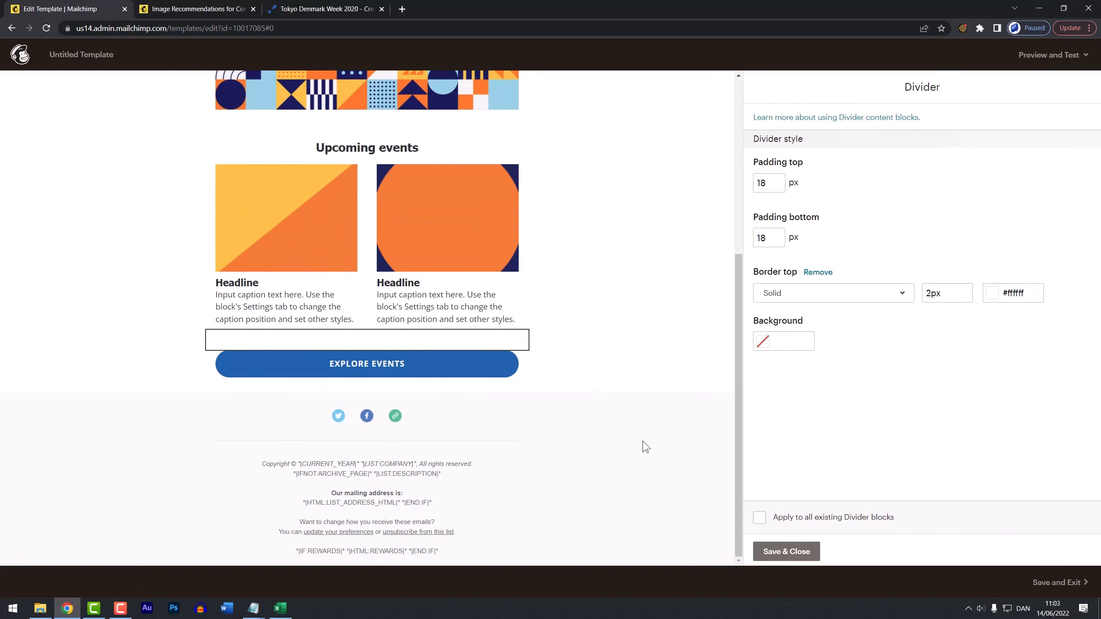
{"action": "left_click", "coordinate": [778, 558]}
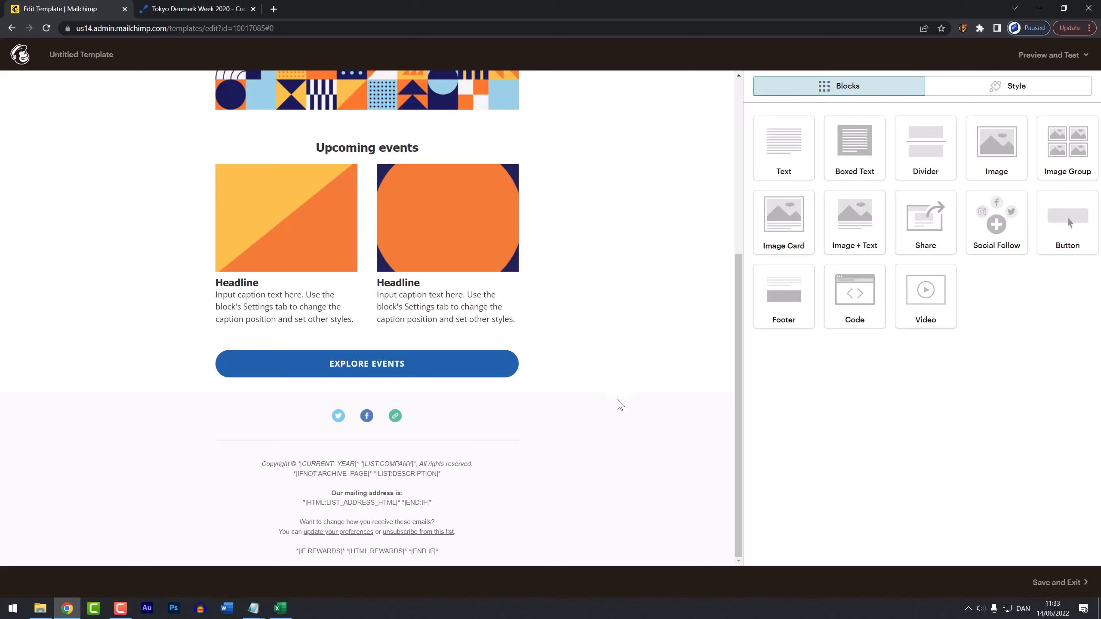
Open the template's footer style settings and check the footer colors on the Tokyo Denmark Week website for reference.
{"action": "mouse_move", "coordinate": [449, 429]}
{"action": "left_click", "coordinate": [1004, 93]}
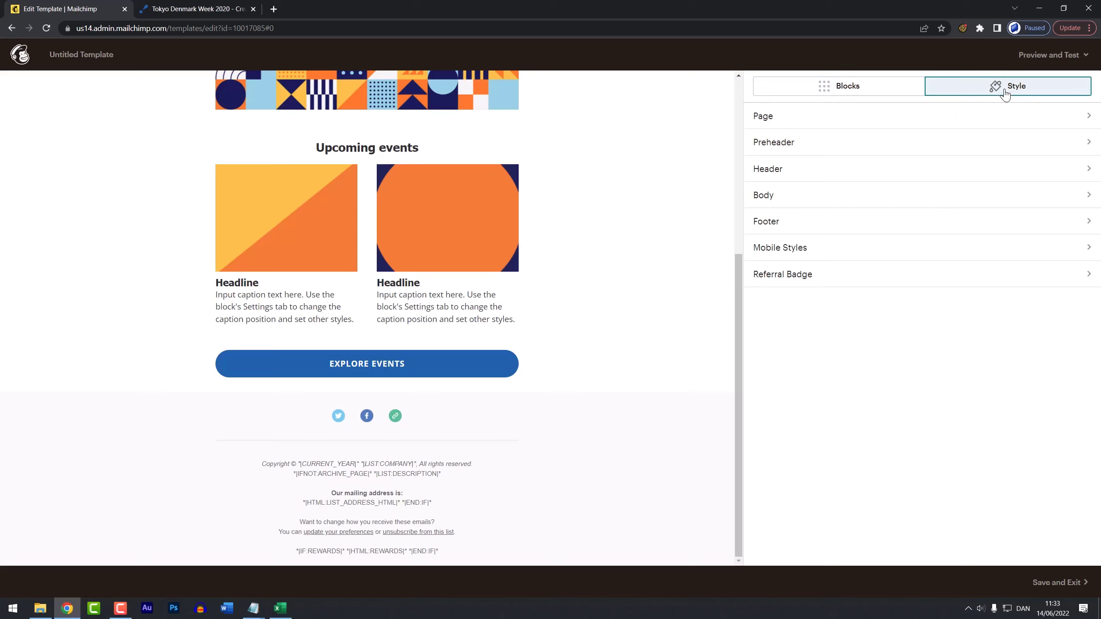
{"action": "left_click", "coordinate": [800, 226]}
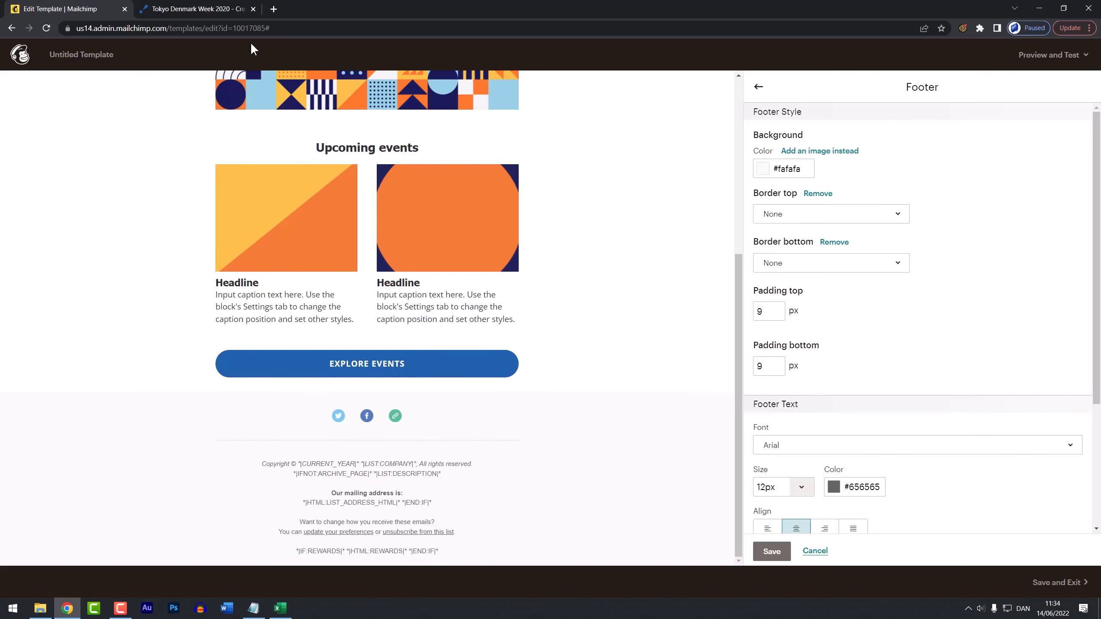
{"action": "left_click", "coordinate": [230, 9]}
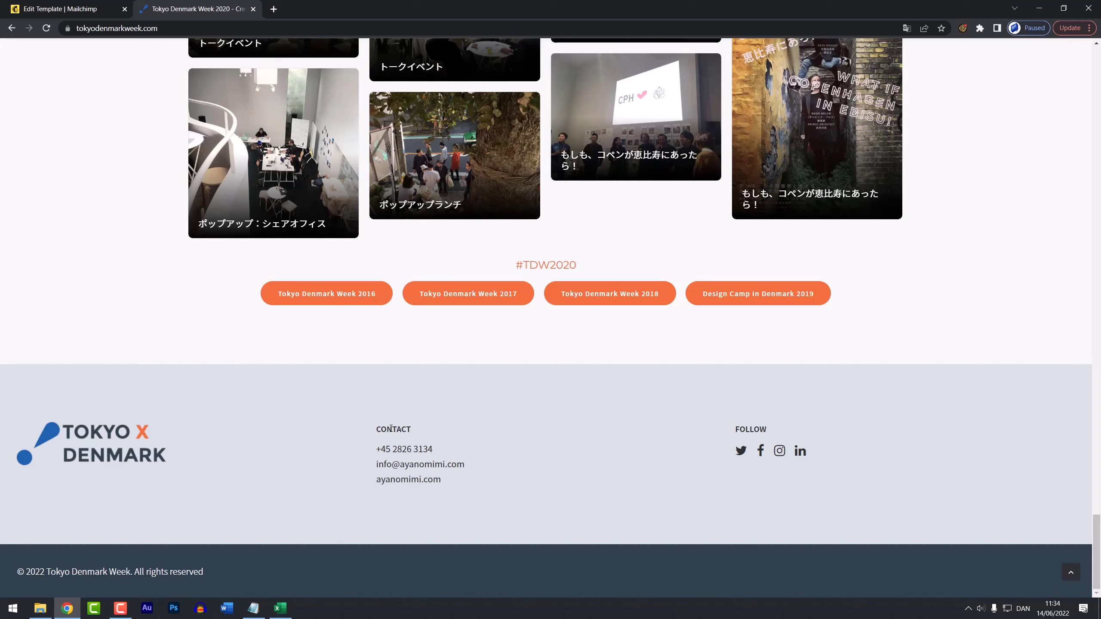
{"action": "left_click", "coordinate": [80, 11]}
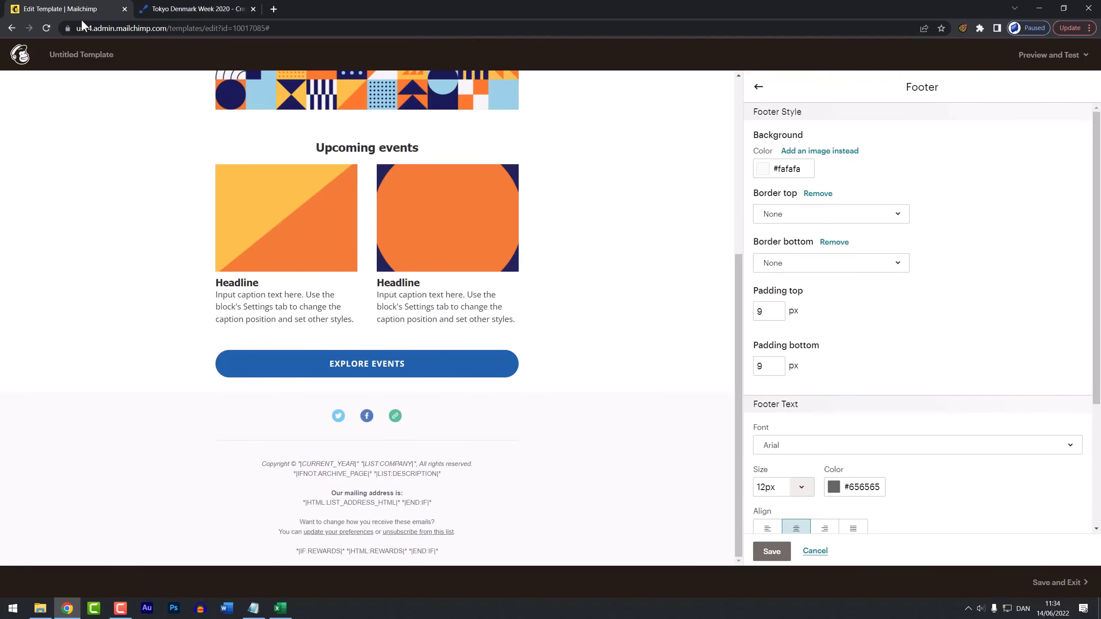
Copy the light blue value from TDW colors.txt in Notepad and set the footer background color to #d9dfe4.
{"action": "left_click", "coordinate": [253, 608]}
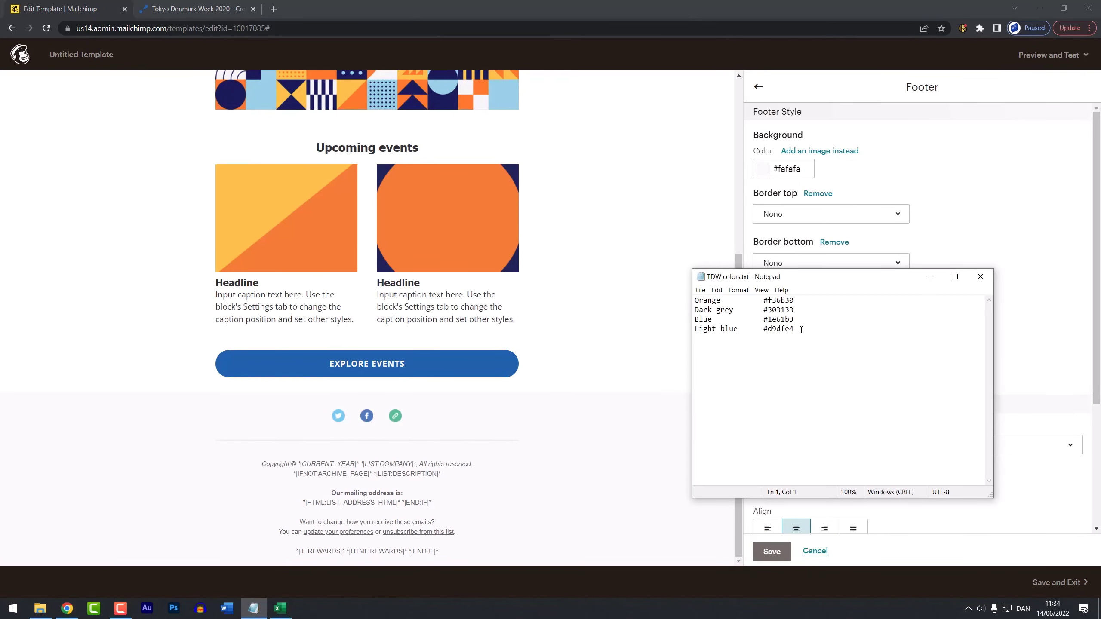
{"action": "left_click_drag", "start_coordinate": [802, 329], "coordinate": [763, 331]}
{"action": "key", "text": "ctrl+c"}
{"action": "left_click", "coordinate": [768, 171]}
{"action": "left_click", "coordinate": [768, 171]}
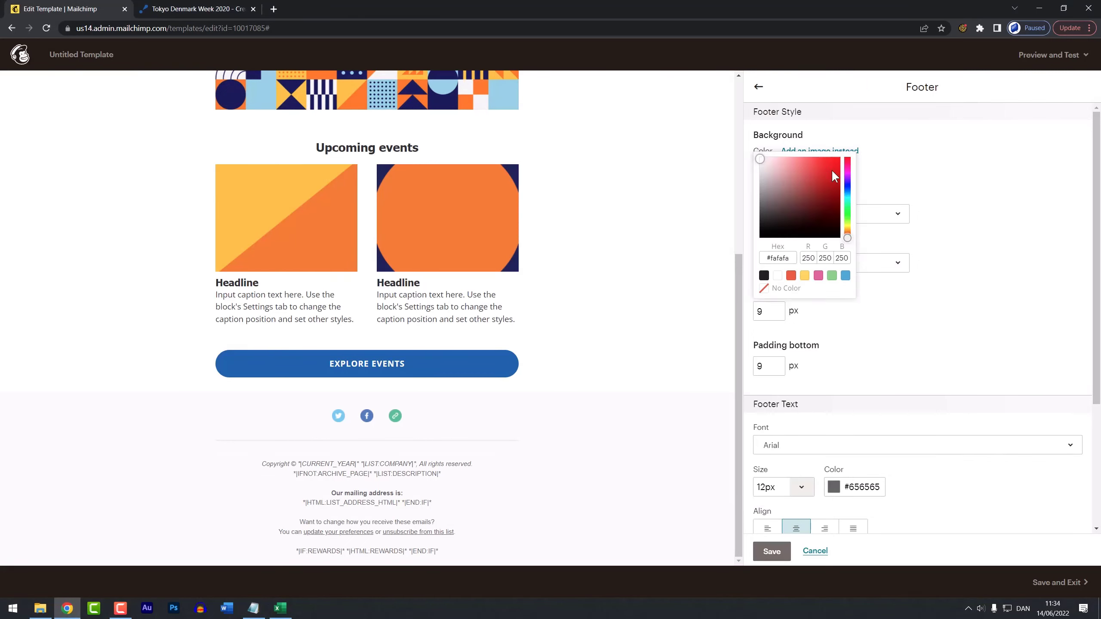
{"action": "key", "text": "ctrl+v"}
{"action": "left_click", "coordinate": [888, 172]}
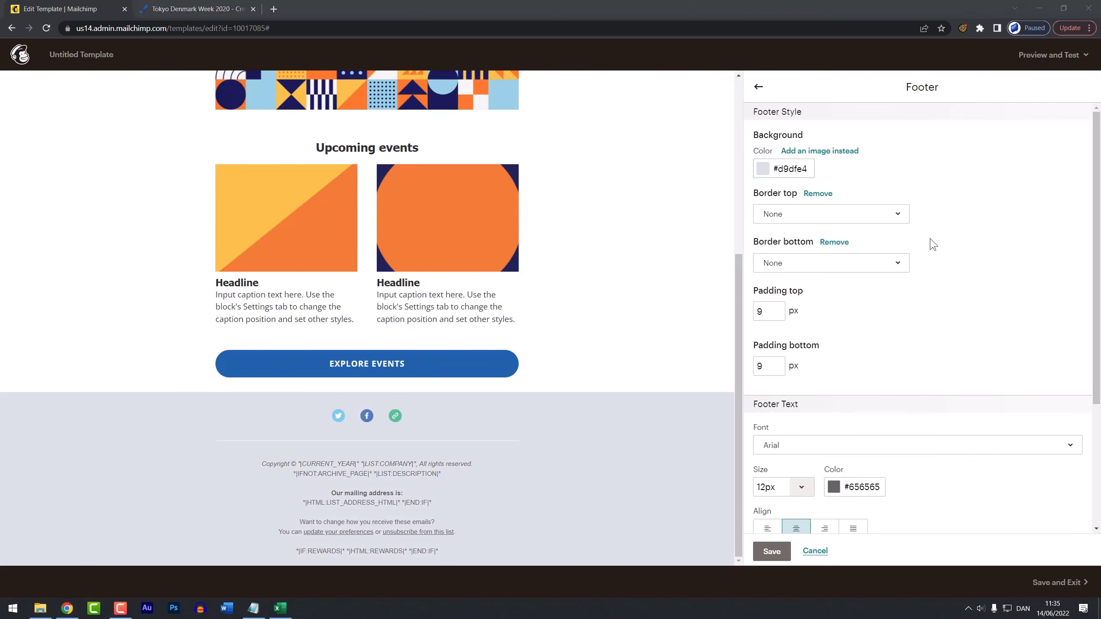
Set the footer text font to Open Sans.
{"action": "scroll", "coordinate": [933, 267], "scroll_direction": "down", "scroll_amount": 4}
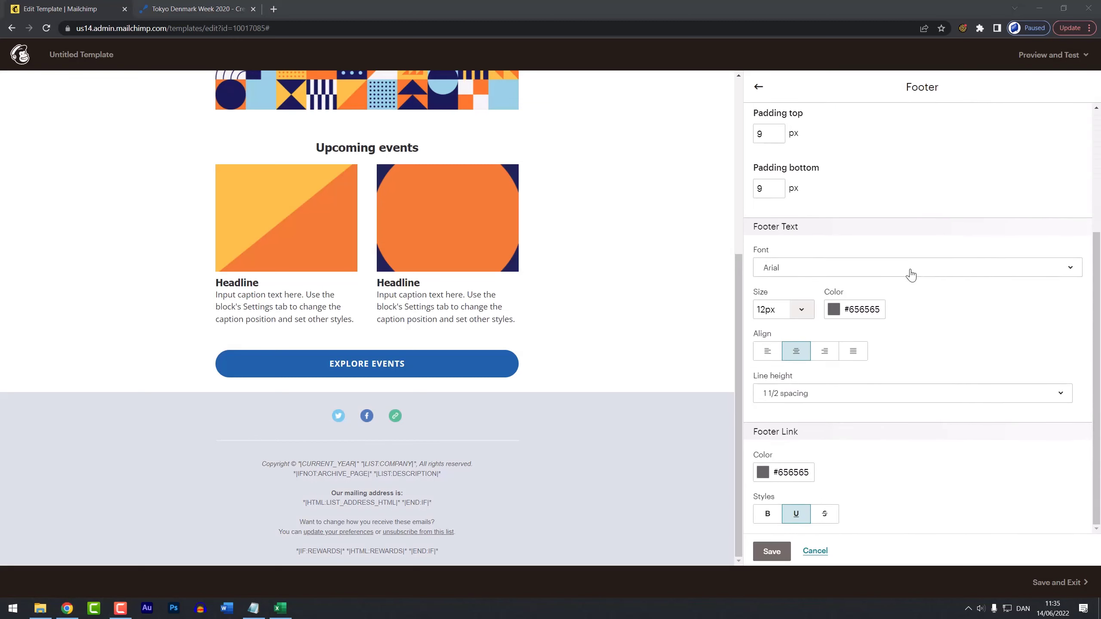
{"action": "left_click", "coordinate": [910, 273]}
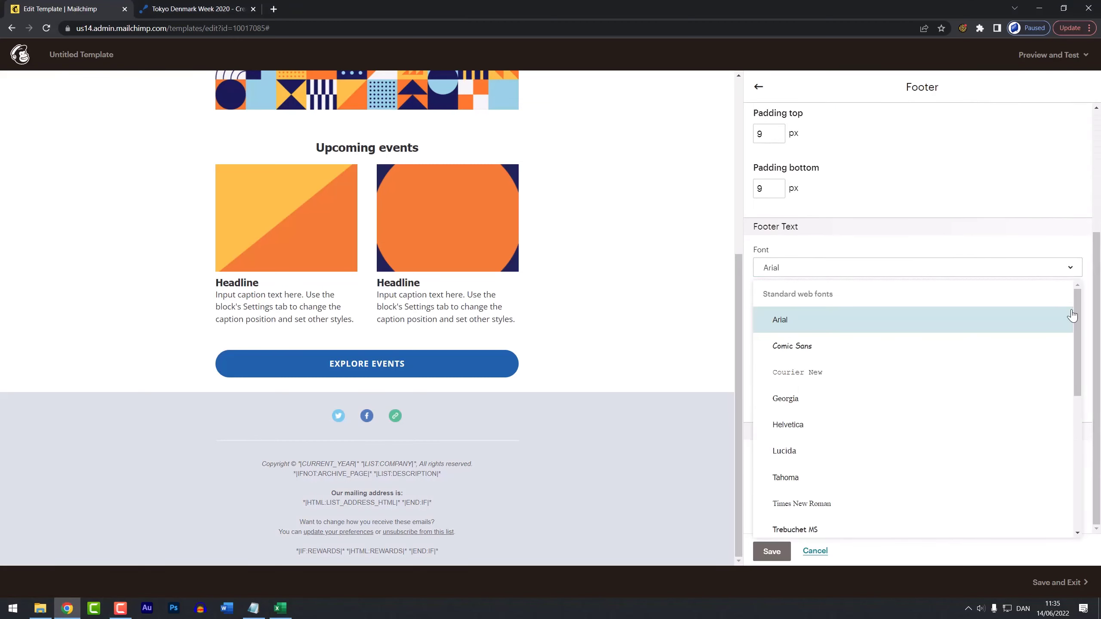
{"action": "left_click_drag", "start_coordinate": [1076, 318], "coordinate": [1099, 459]}
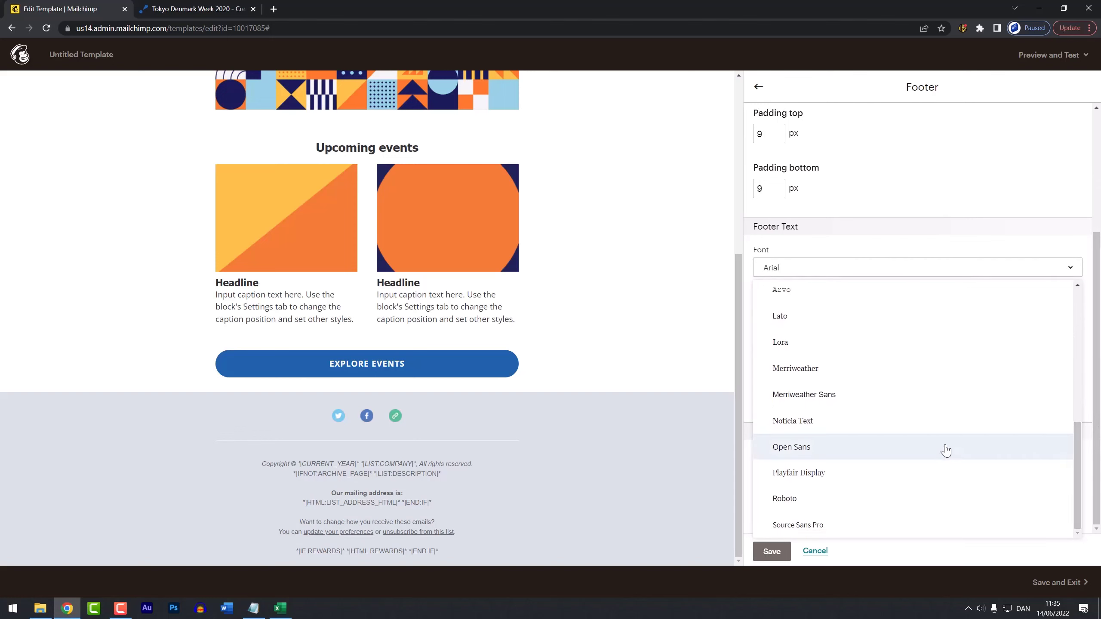
{"action": "left_click", "coordinate": [945, 449]}
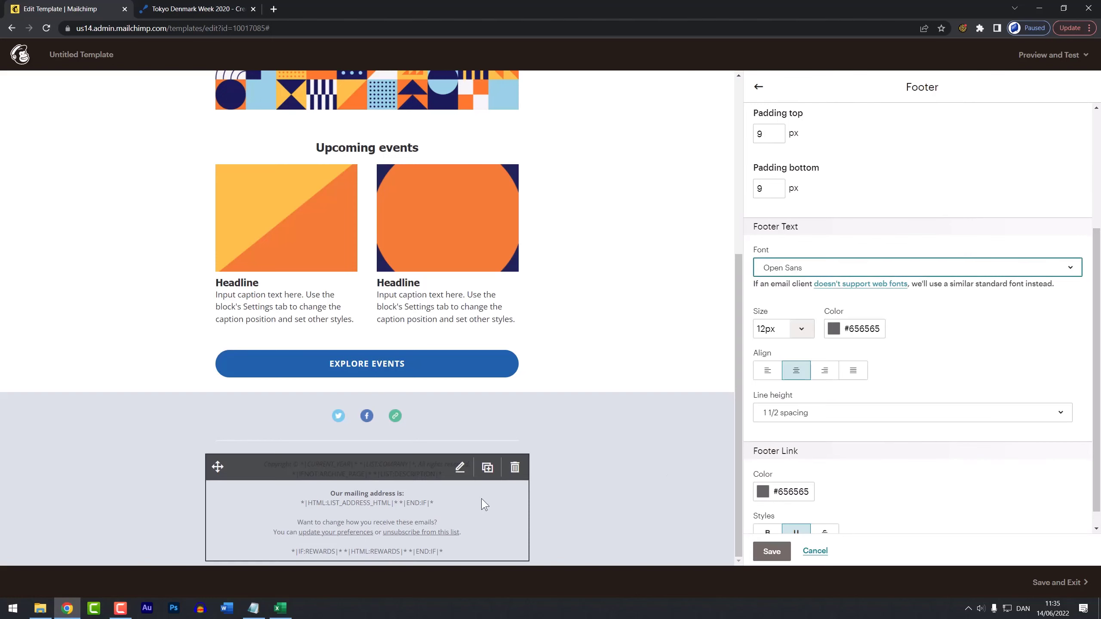
Copy the dark grey value from TDW colors.txt in Notepad and set both the footer text and footer link colors to #303133.
{"action": "left_click", "coordinate": [254, 609]}
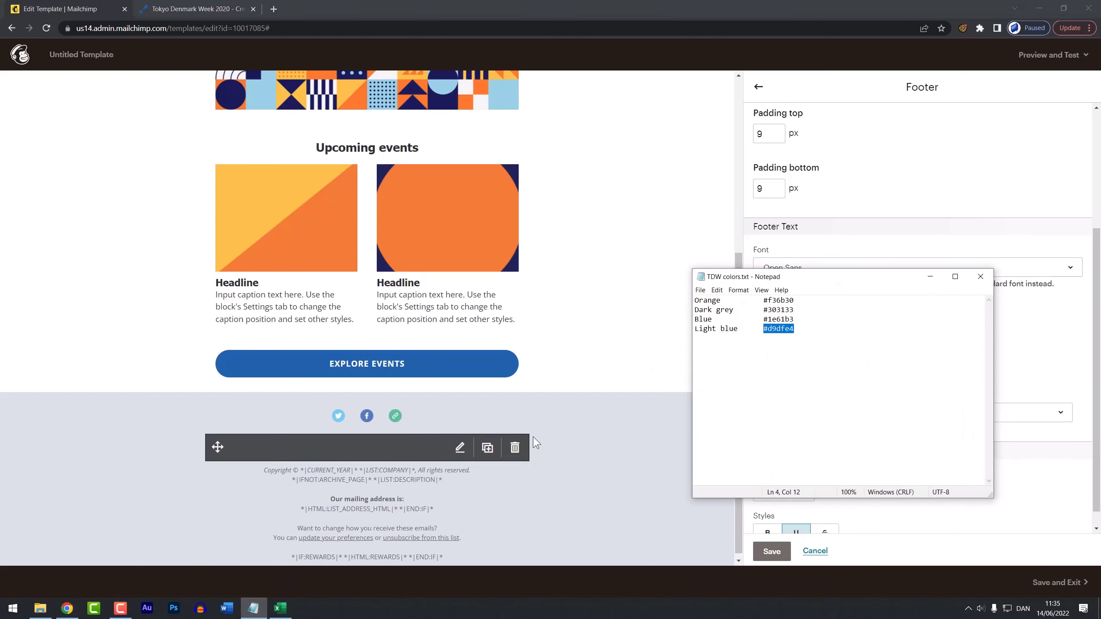
{"action": "left_click_drag", "start_coordinate": [804, 309], "coordinate": [763, 311]}
{"action": "key", "text": "ctrl+c"}
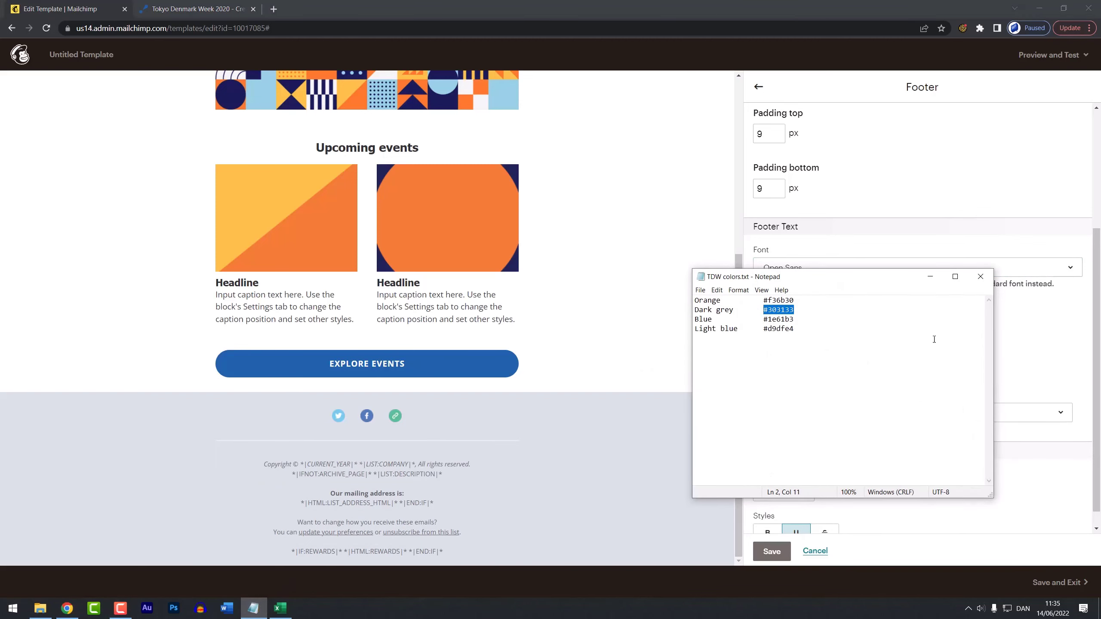
{"action": "left_click", "coordinate": [1016, 355]}
{"action": "left_click", "coordinate": [829, 329]}
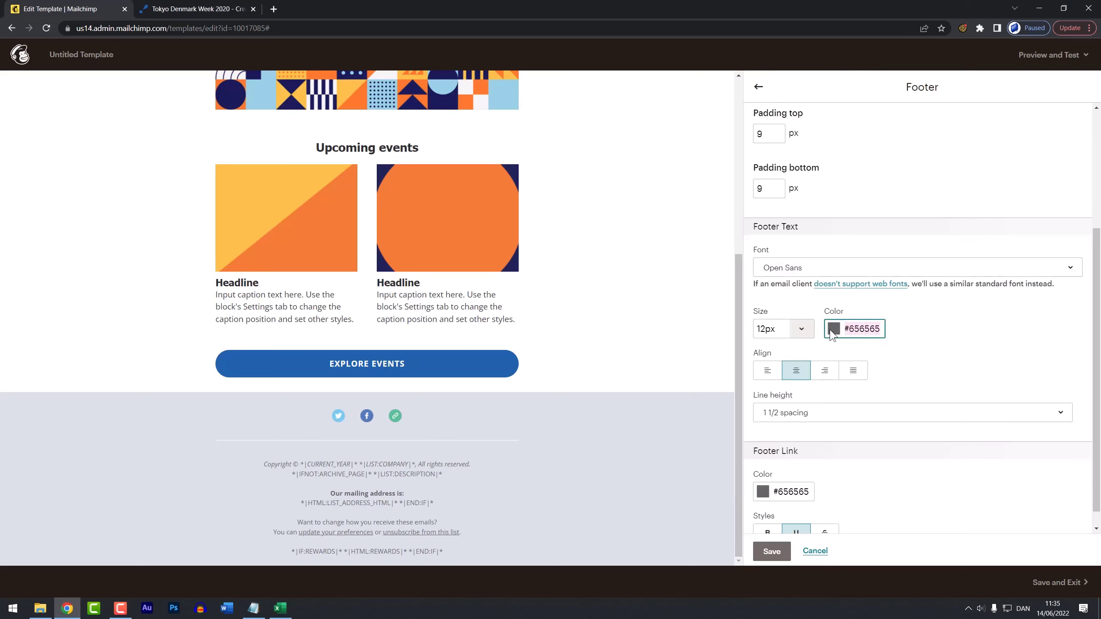
{"action": "key", "text": "ctrl+v"}
{"action": "left_click", "coordinate": [958, 341]}
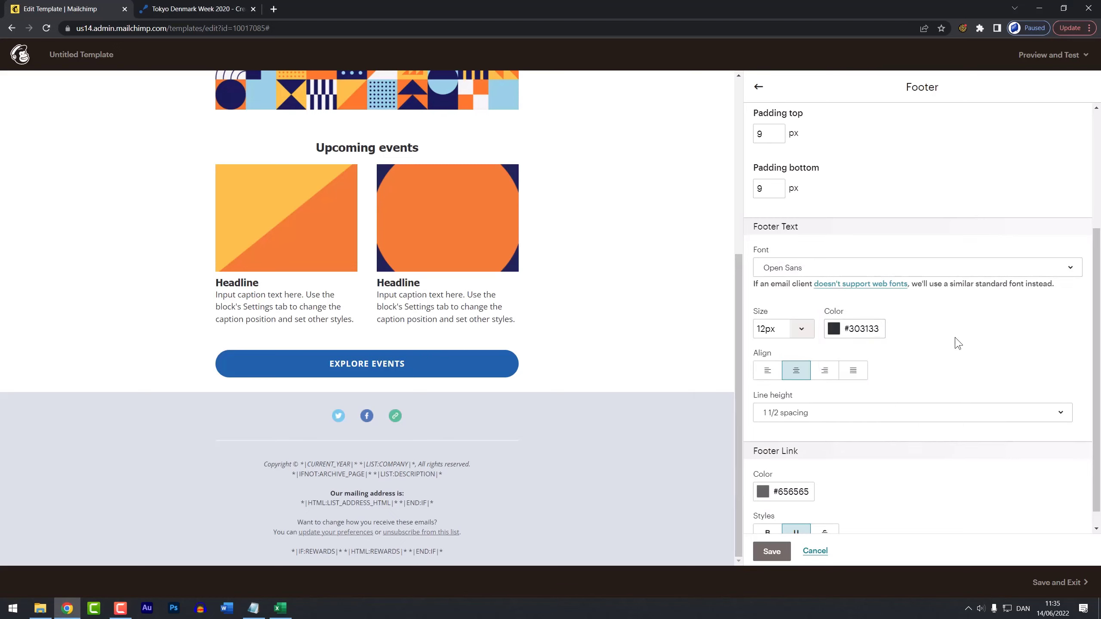
{"action": "left_click", "coordinate": [809, 492]}
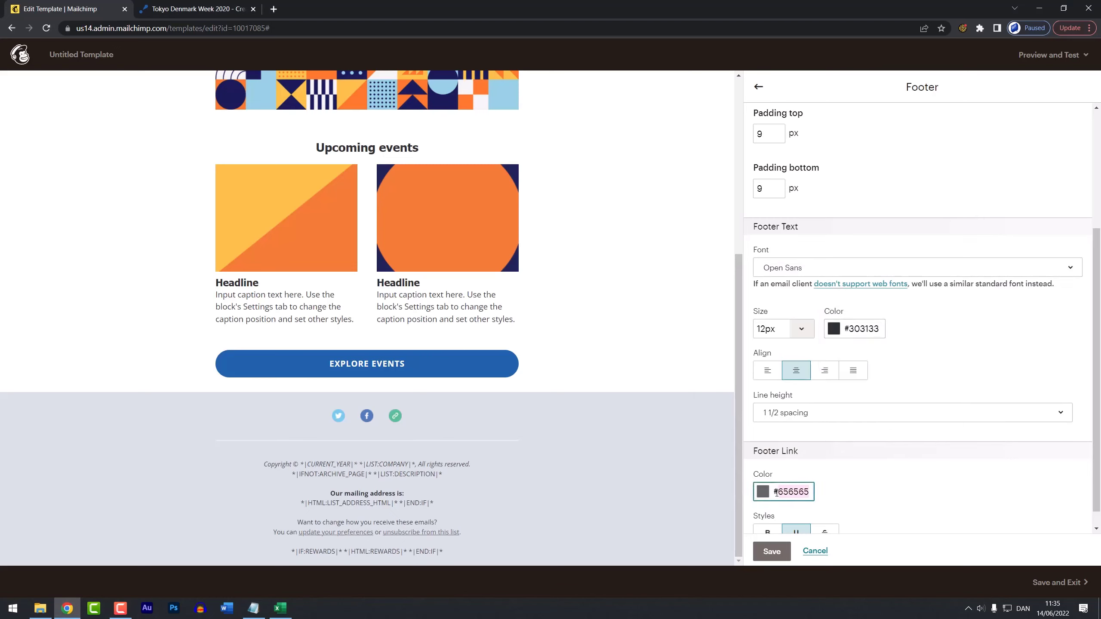
{"action": "key", "text": "ctrl+v"}
{"action": "left_click", "coordinate": [854, 493]}
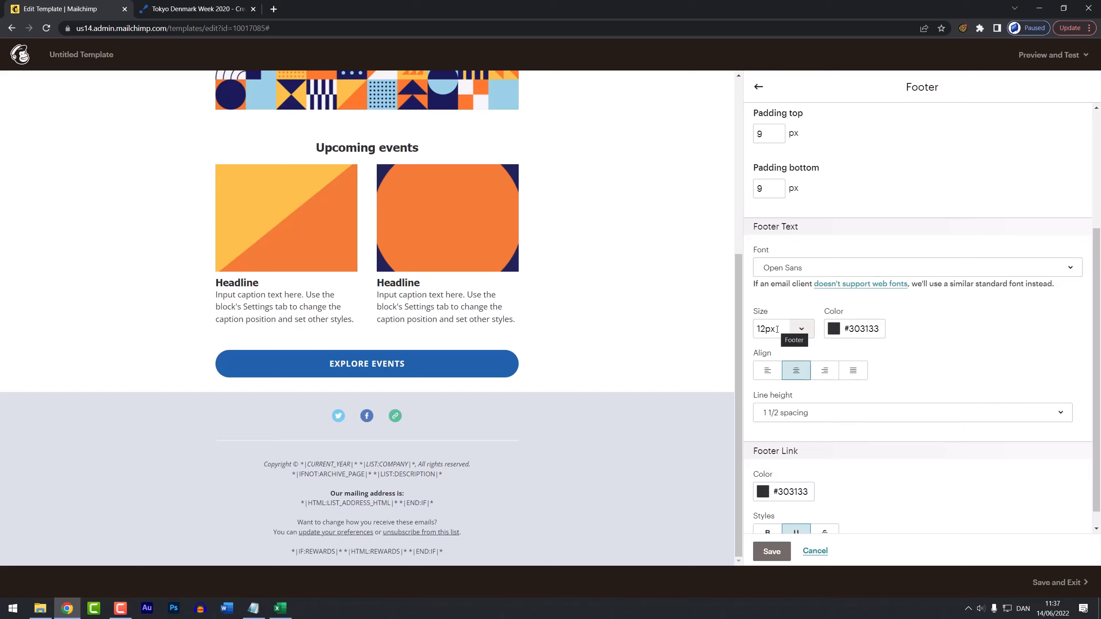
Set the footer's top and bottom padding to 18 px each and save the footer style.
{"action": "scroll", "coordinate": [768, 200], "scroll_direction": "up", "scroll_amount": 1}
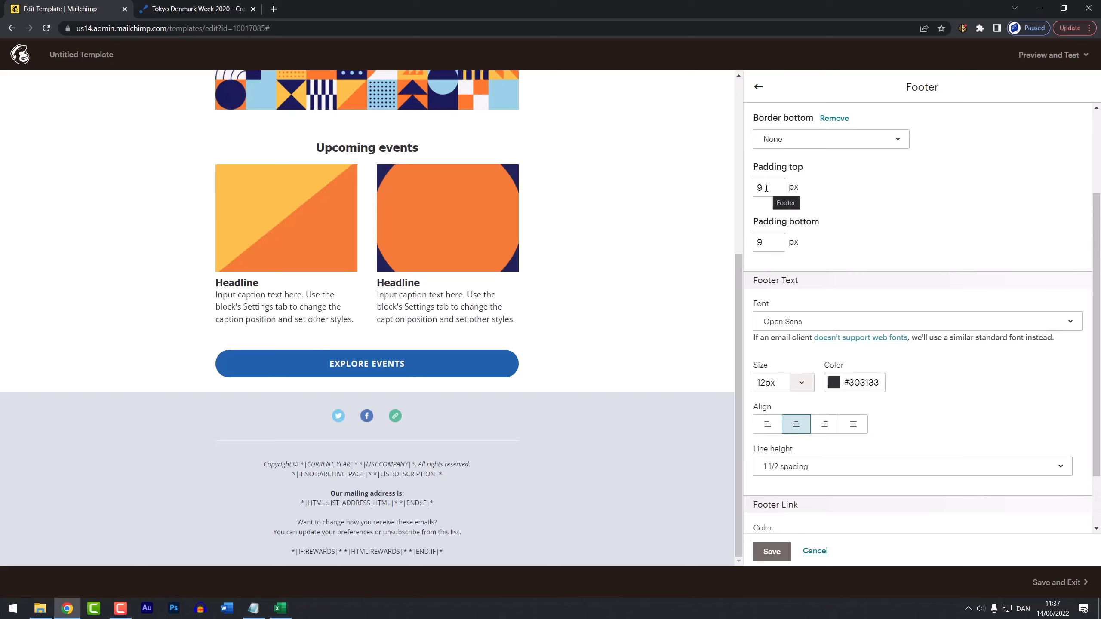
{"action": "double_click", "coordinate": [759, 188]}
{"action": "type", "text": "18"}
{"action": "left_click", "coordinate": [774, 241]}
{"action": "double_click", "coordinate": [774, 242]}
{"action": "type", "text": "18"}
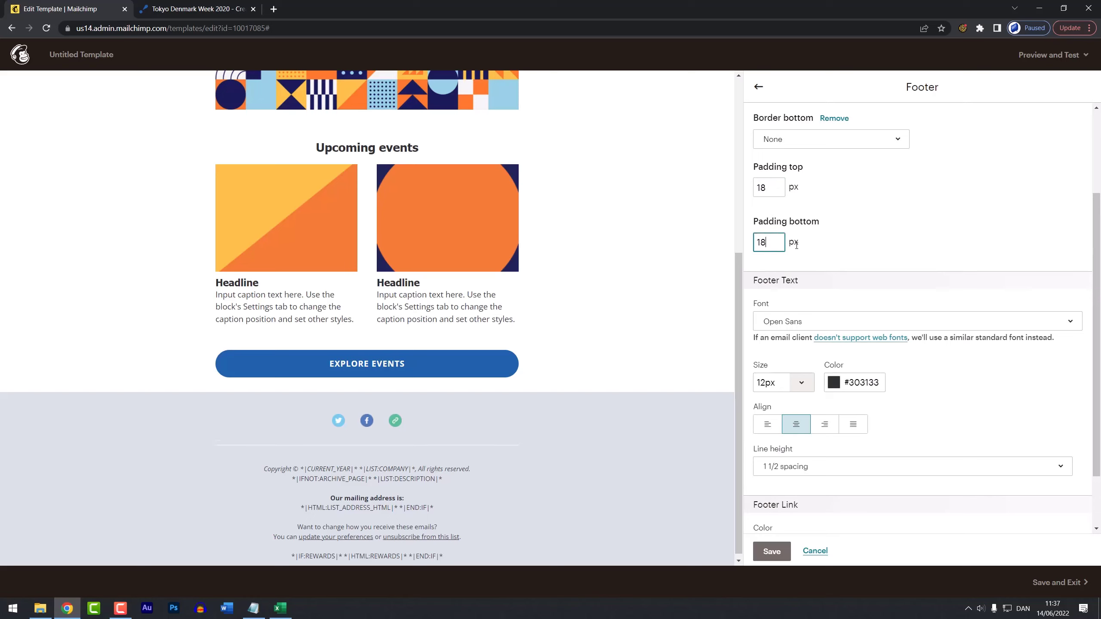
{"action": "left_click", "coordinate": [840, 246]}
{"action": "scroll", "coordinate": [682, 420], "scroll_direction": "down", "scroll_amount": 1}
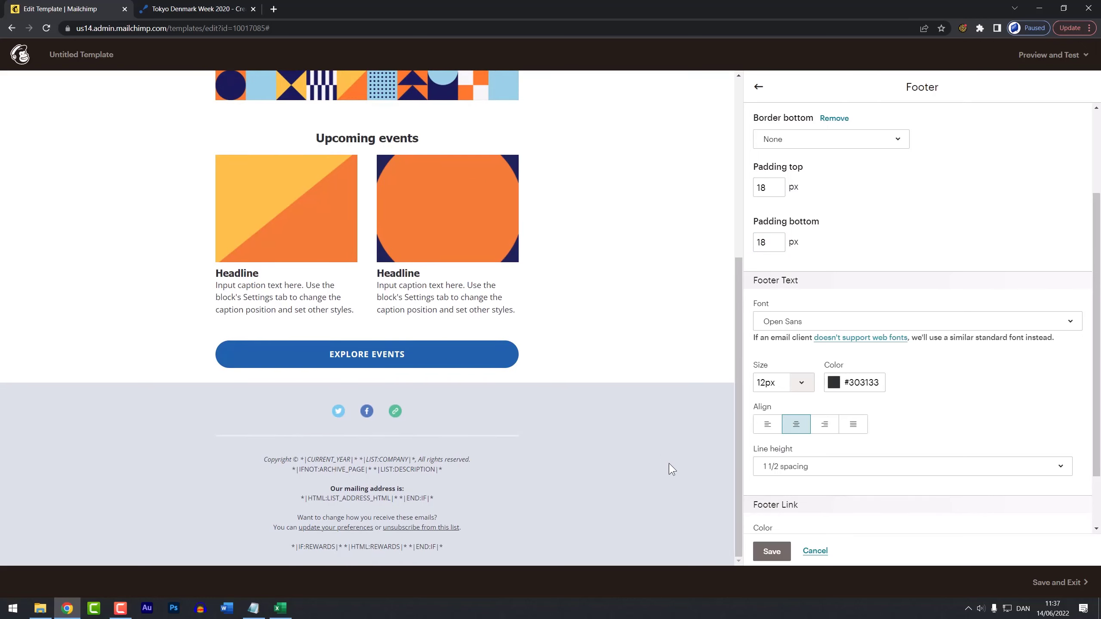
{"action": "left_click", "coordinate": [773, 553]}
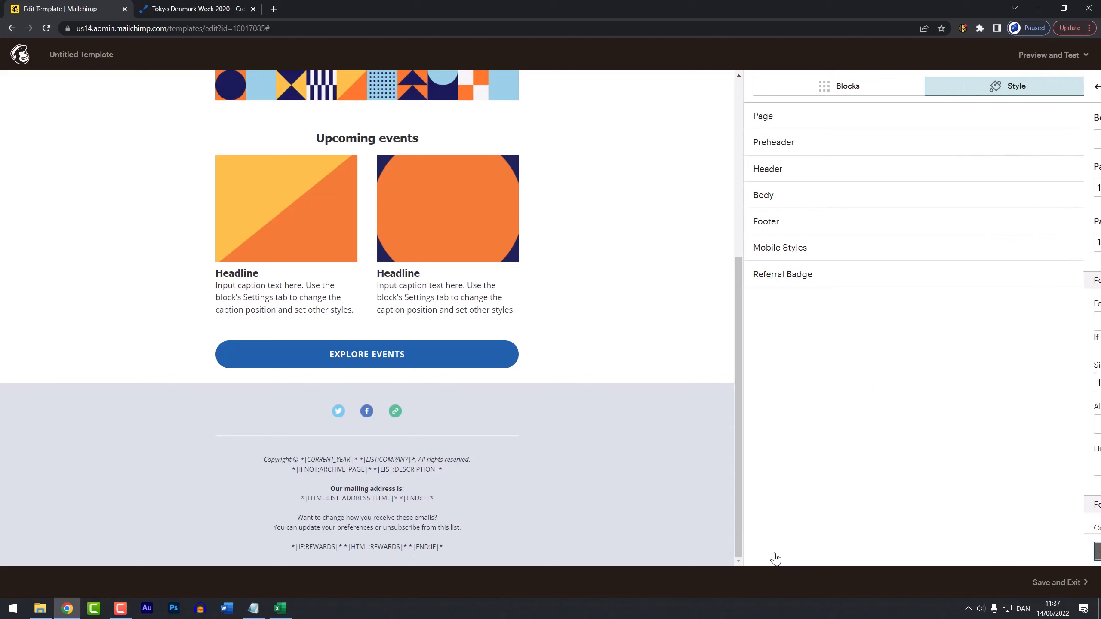
Make the line "Want to change how you receive these emails?" bold in the footer block and save the block.
{"action": "left_click", "coordinate": [398, 498]}
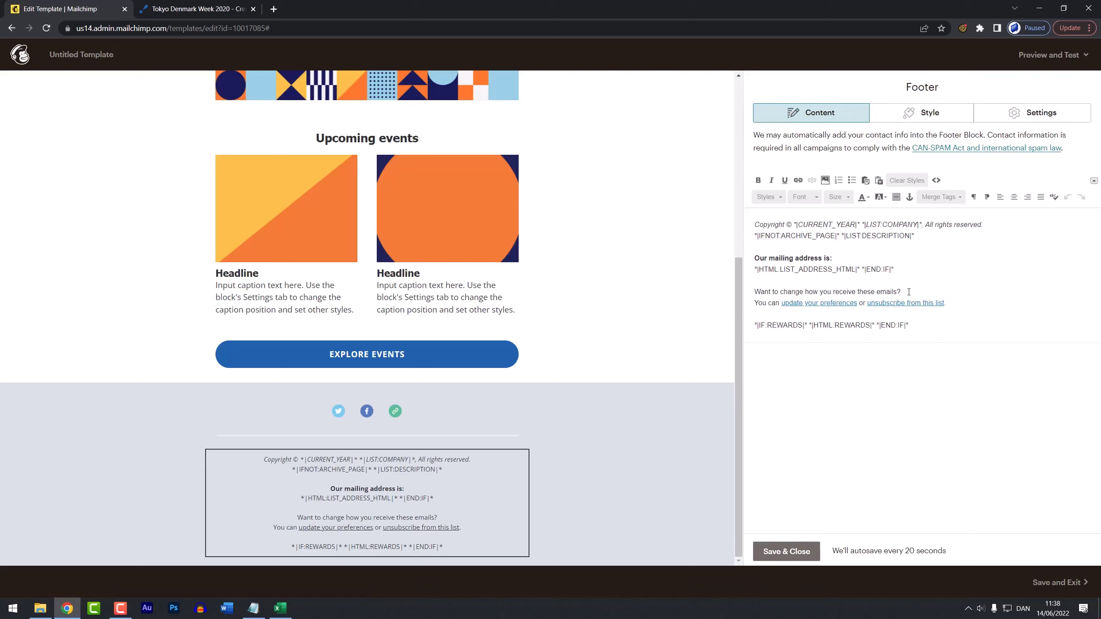
{"action": "left_click_drag", "start_coordinate": [908, 291], "coordinate": [742, 294]}
{"action": "left_click", "coordinate": [758, 182]}
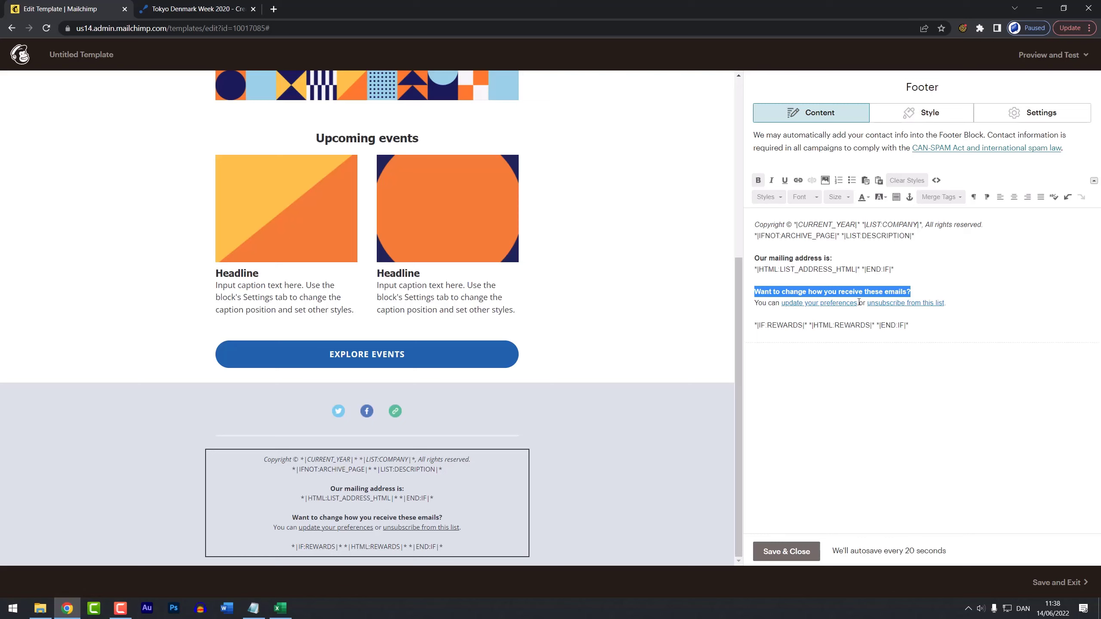
{"action": "left_click_drag", "start_coordinate": [858, 303], "coordinate": [779, 305]}
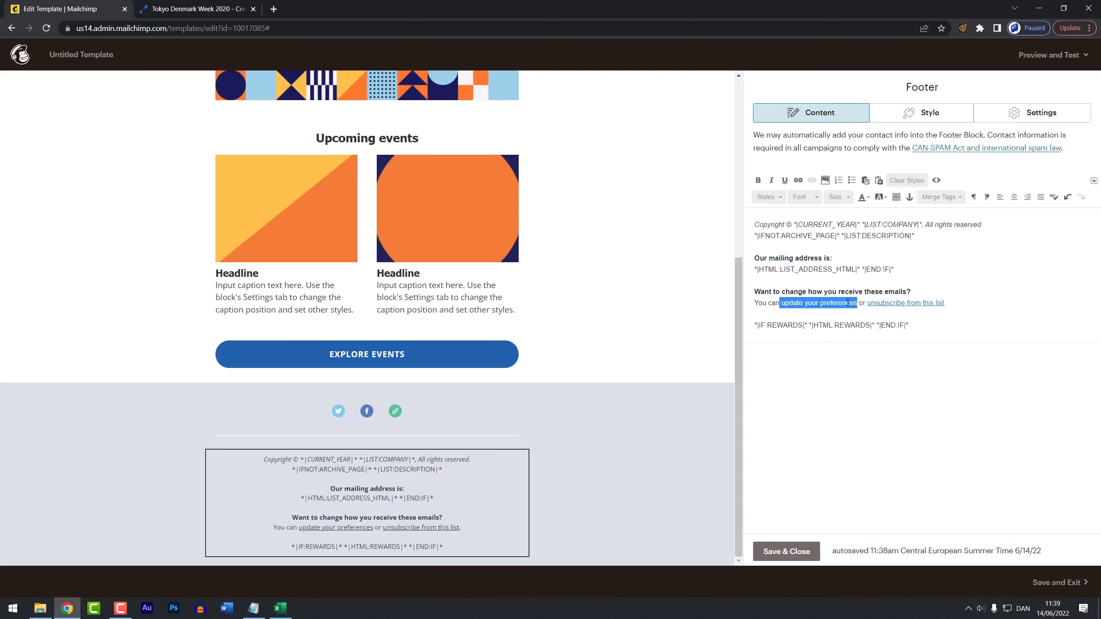
{"action": "left_click", "coordinate": [774, 555]}
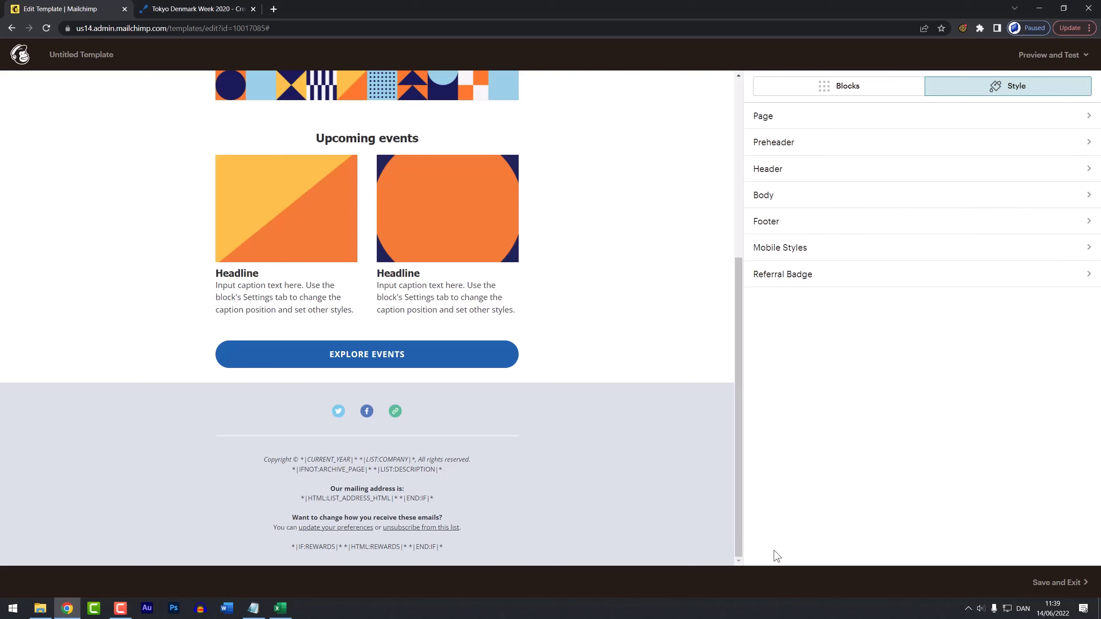
Set the border color of the divider between the social icons and the footer text to #303133.
{"action": "mouse_move", "coordinate": [428, 438]}
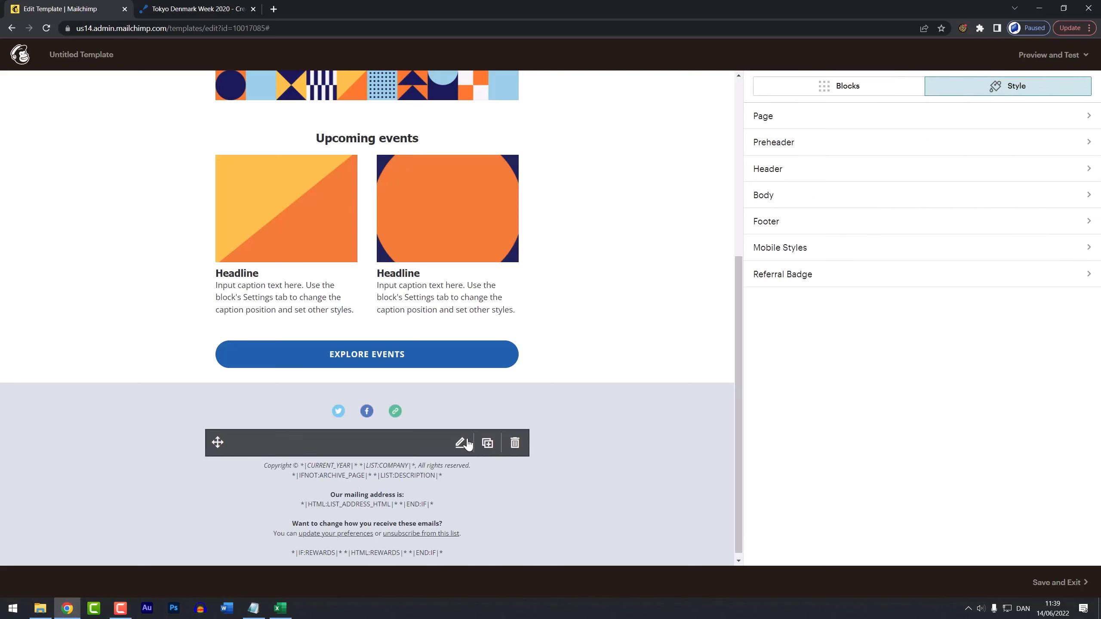
{"action": "left_click", "coordinate": [429, 439]}
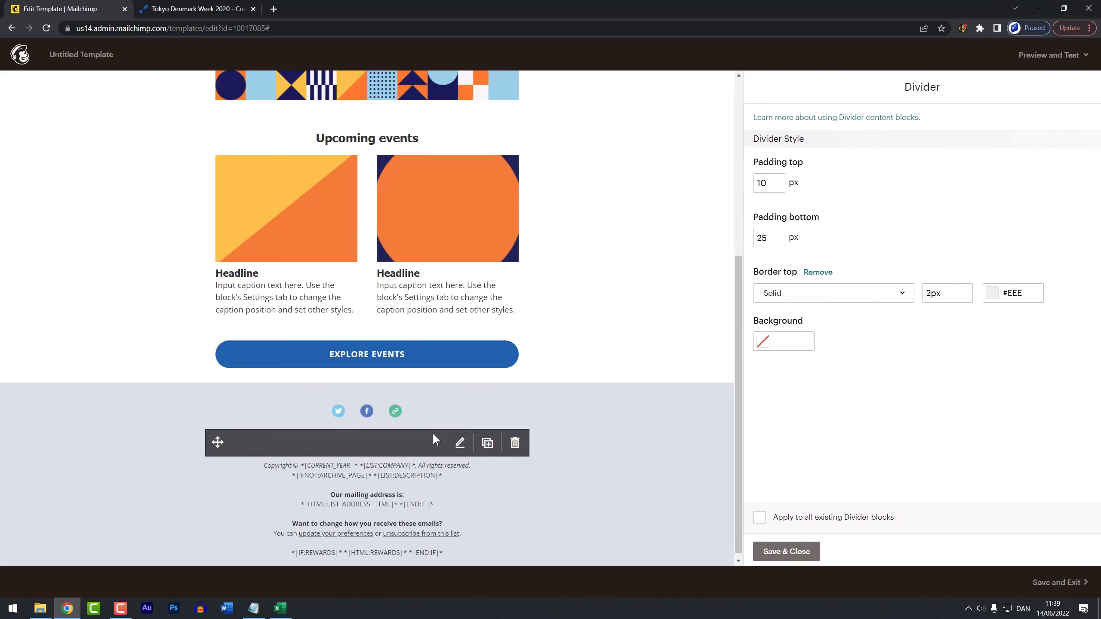
{"action": "left_click", "coordinate": [1028, 293]}
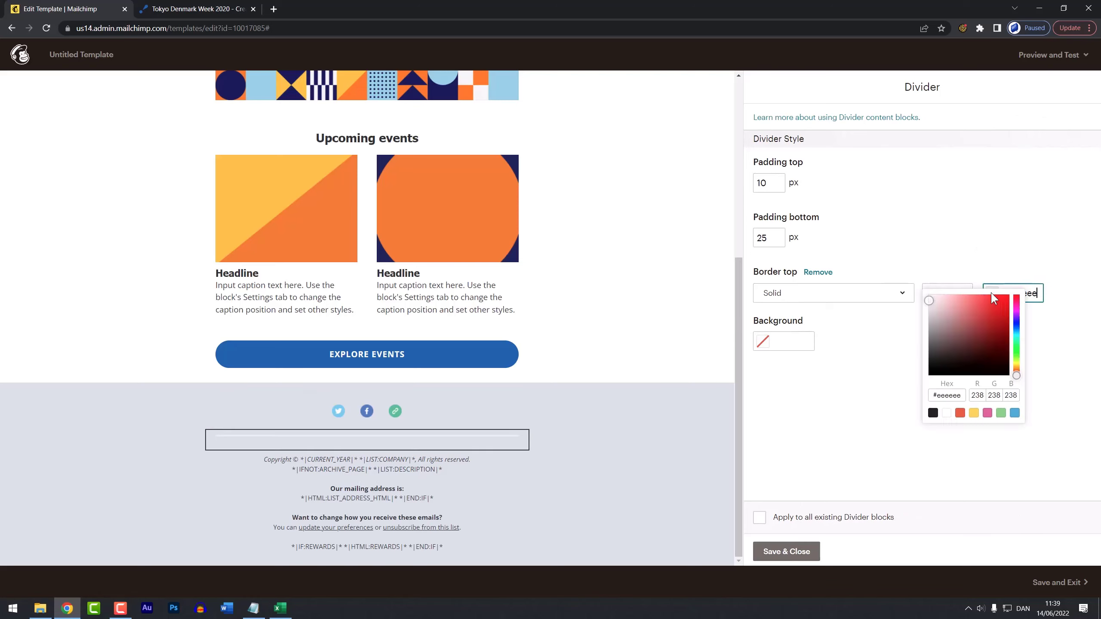
{"action": "key", "text": "BackSpace"}
{"action": "key", "text": "BackSpace"}
{"action": "key", "text": "BackSpace"}
{"action": "type", "text": "333"}
{"action": "left_click", "coordinate": [988, 271]}
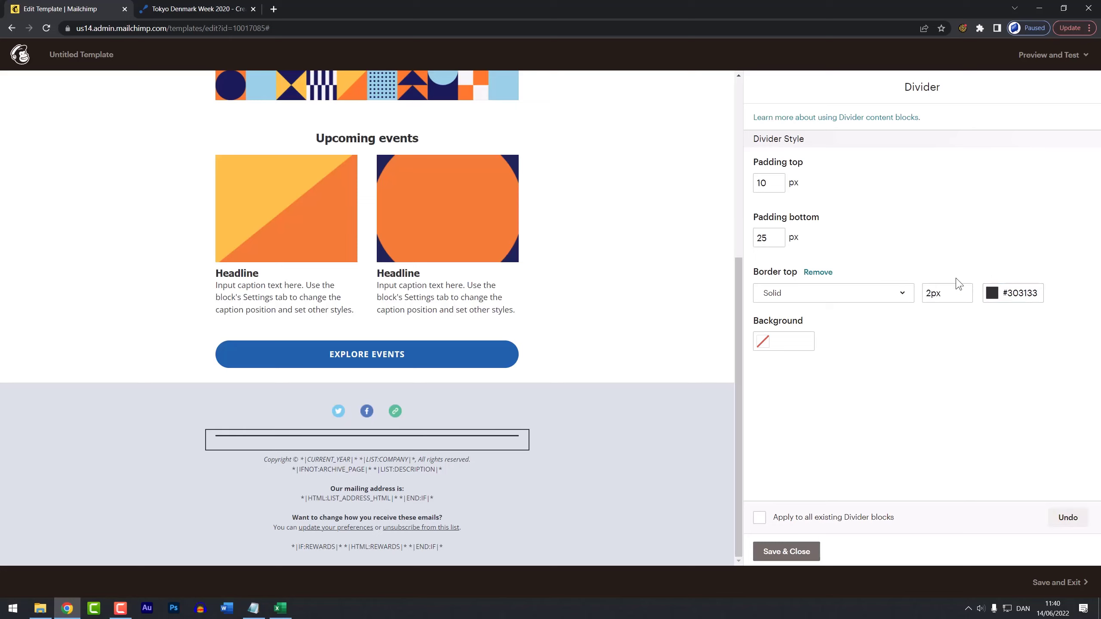
Set the footer divider's top border thickness to 1px and save the block.
{"action": "left_click", "coordinate": [930, 293]}
{"action": "key", "text": "BackSpace"}
{"action": "type", "text": "1"}
{"action": "left_click", "coordinate": [931, 339]}
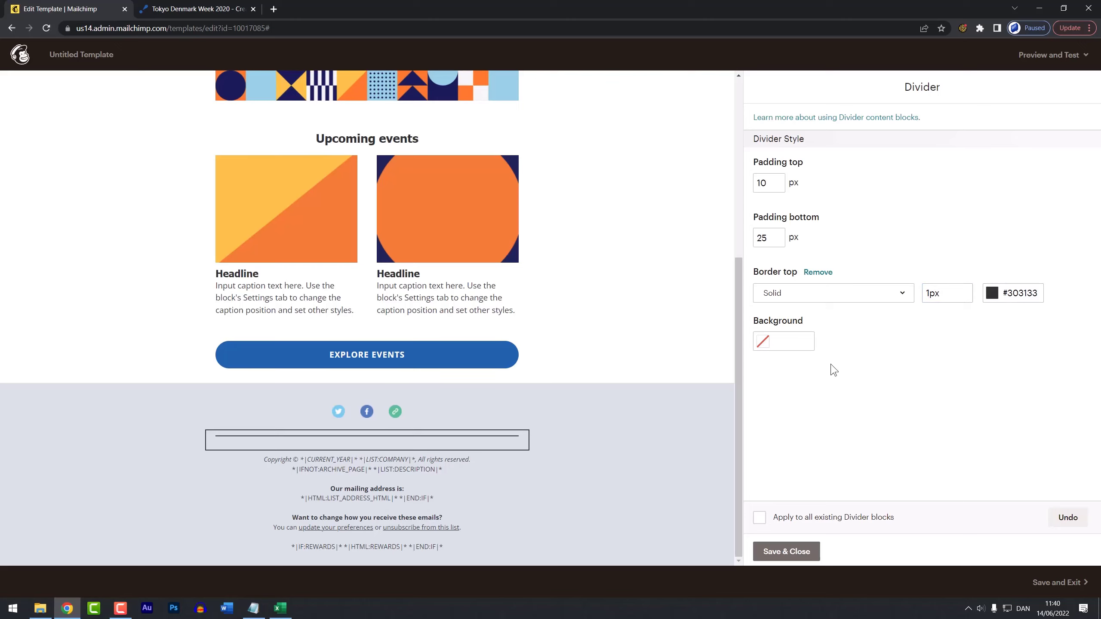
{"action": "left_click", "coordinate": [777, 551]}
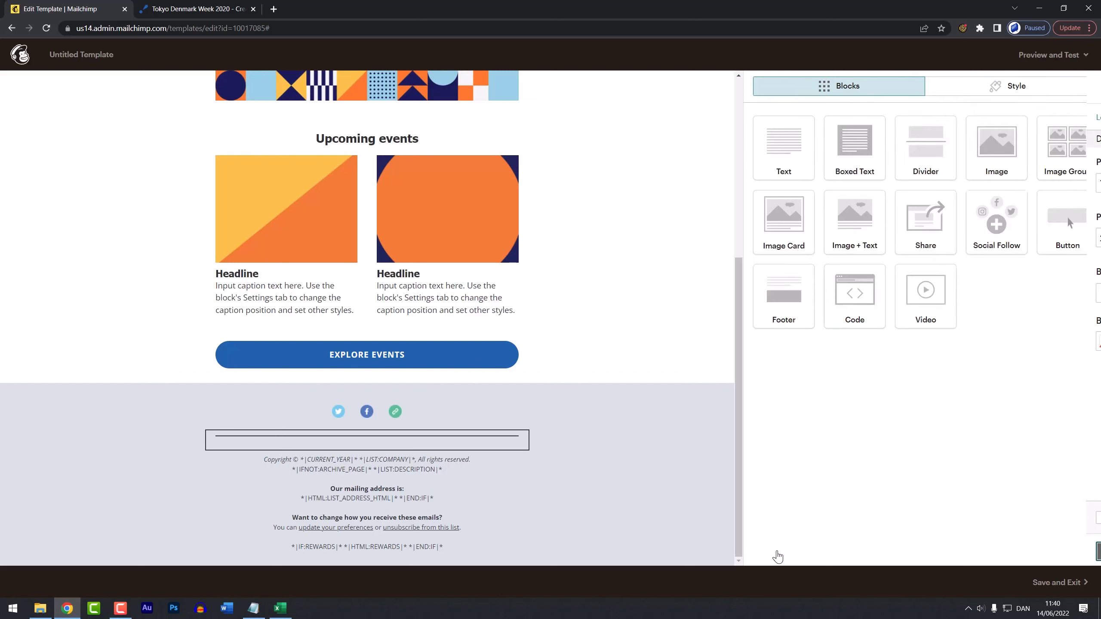
Give the Social Follow block solid black icons, try the large-icon row layout, and settle on the small-icon row layout.
{"action": "mouse_move", "coordinate": [504, 419]}
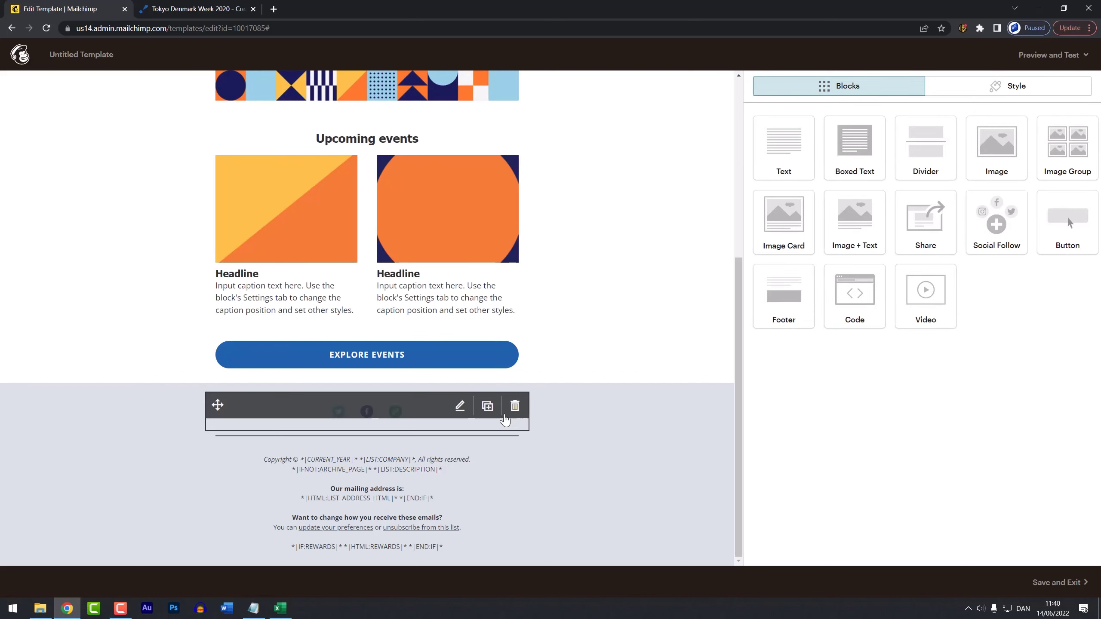
{"action": "left_click", "coordinate": [460, 406]}
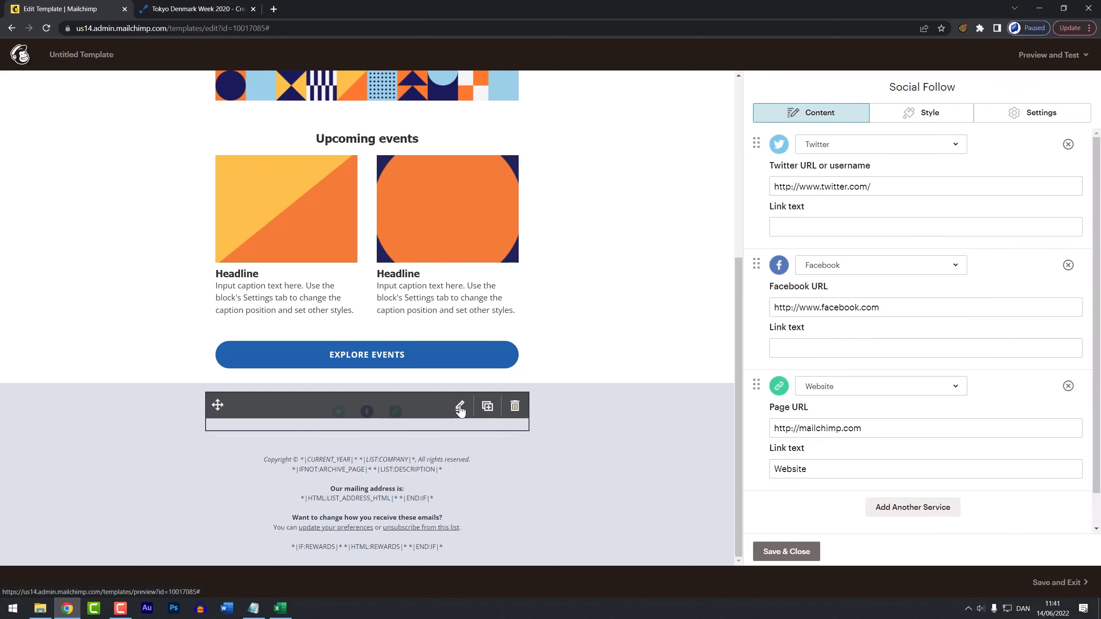
{"action": "left_click", "coordinate": [1033, 115]}
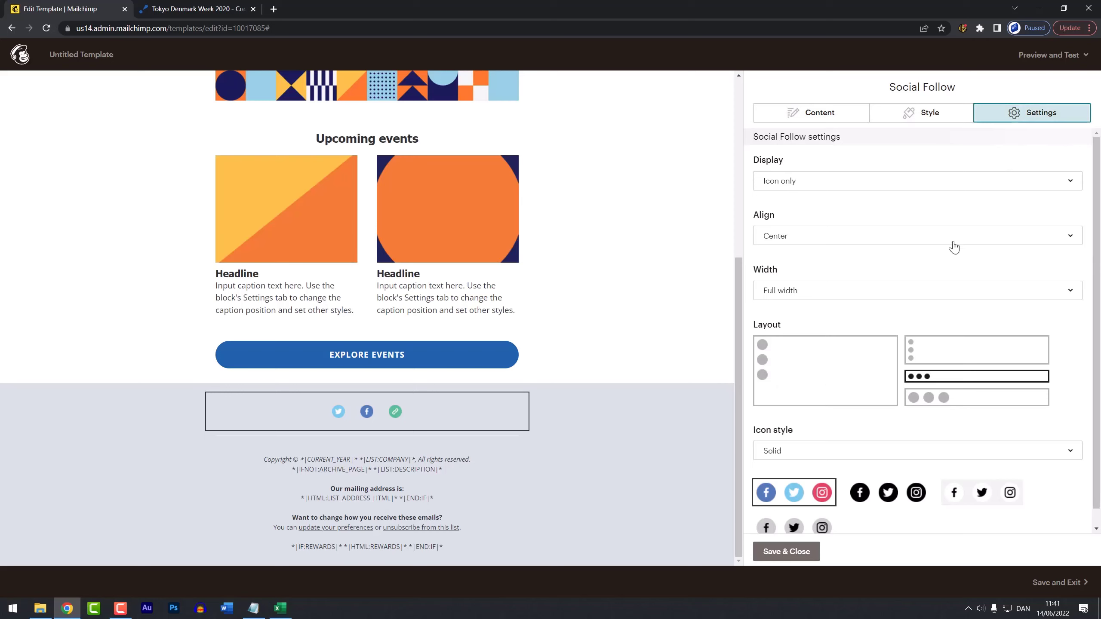
{"action": "left_click", "coordinate": [887, 494]}
{"action": "left_click", "coordinate": [965, 403]}
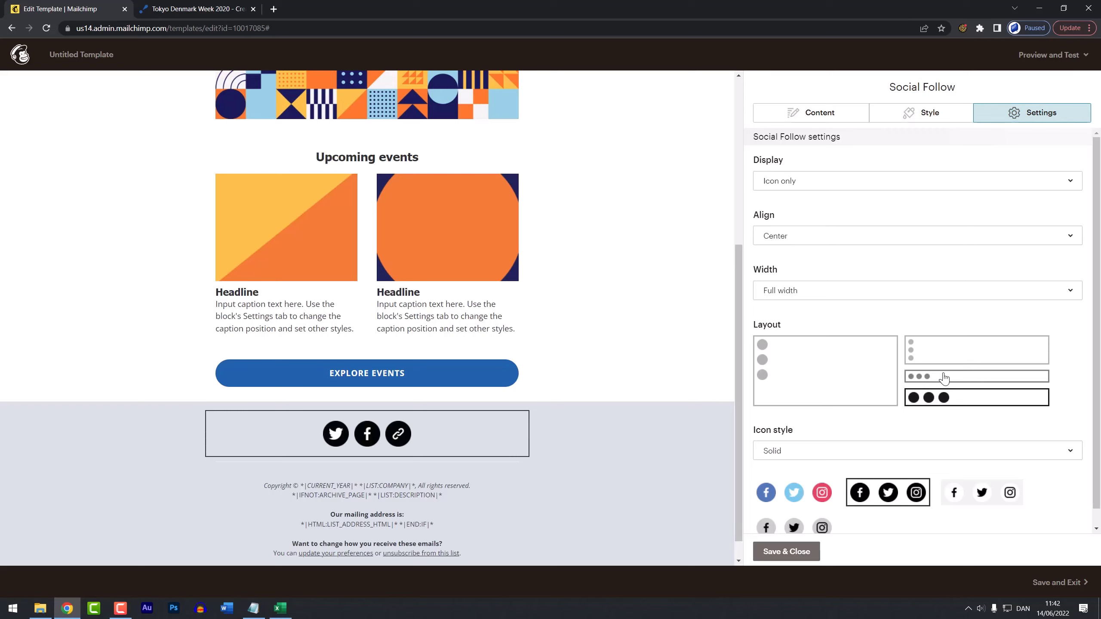
{"action": "left_click", "coordinate": [952, 377]}
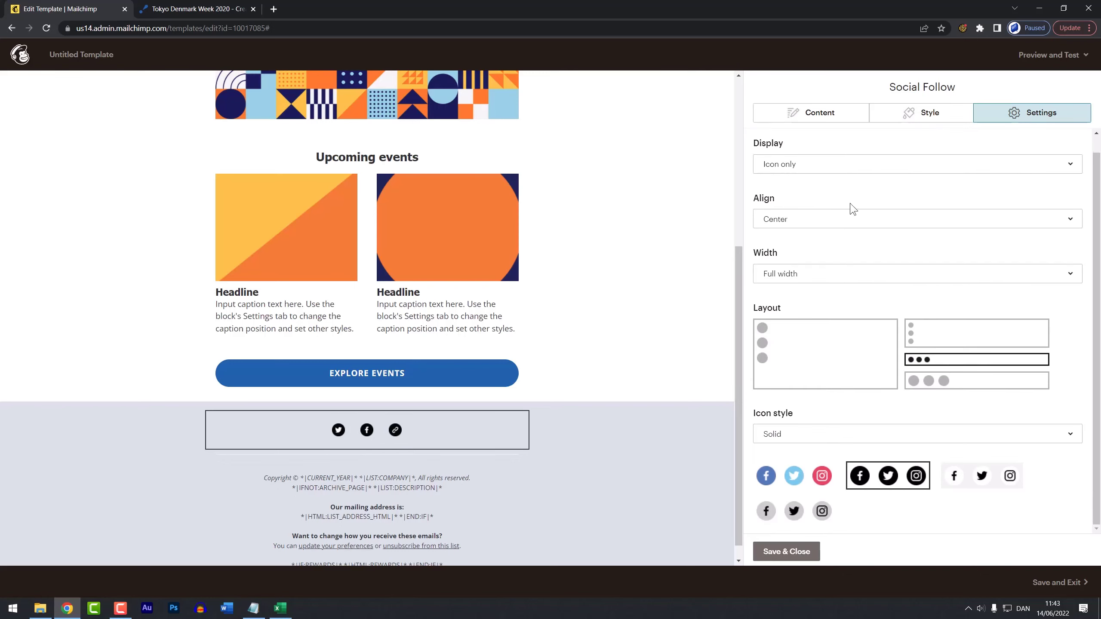
{"action": "left_click", "coordinate": [820, 116]}
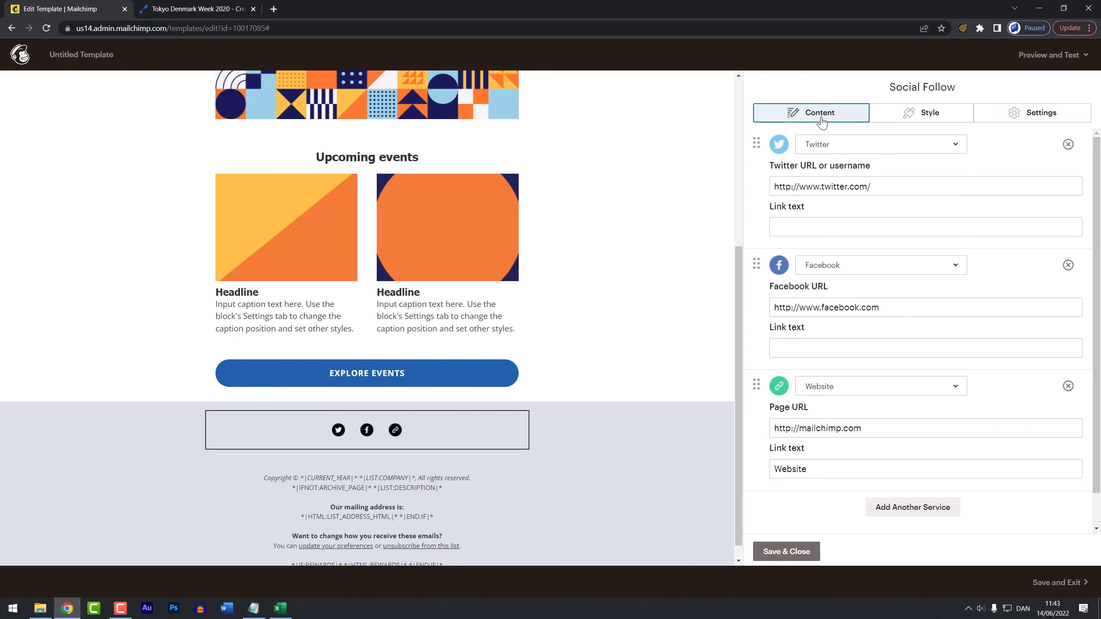
{"action": "key", "text": "ctrl+Tab"}
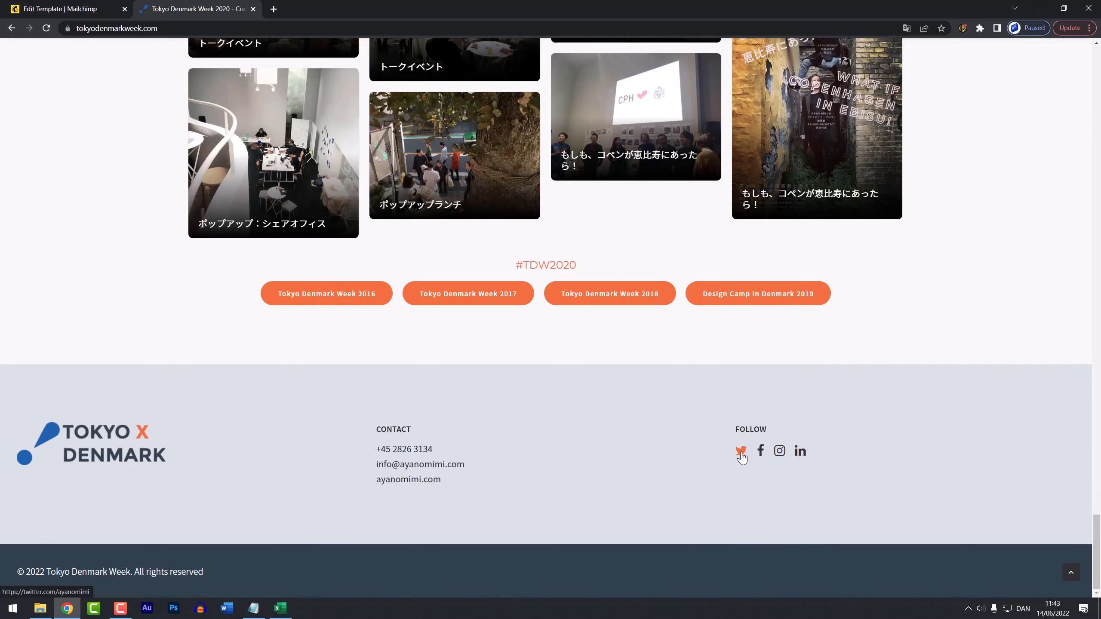
{"action": "right_click", "coordinate": [741, 453]}
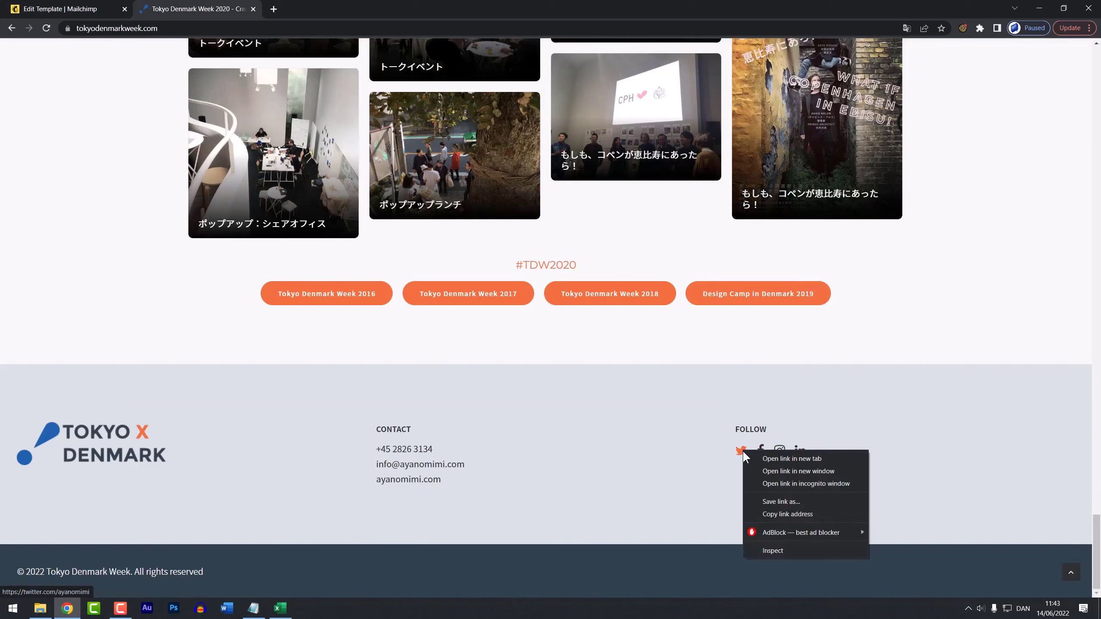
{"action": "left_click", "coordinate": [826, 515]}
{"action": "key", "text": "ctrl+Tab"}
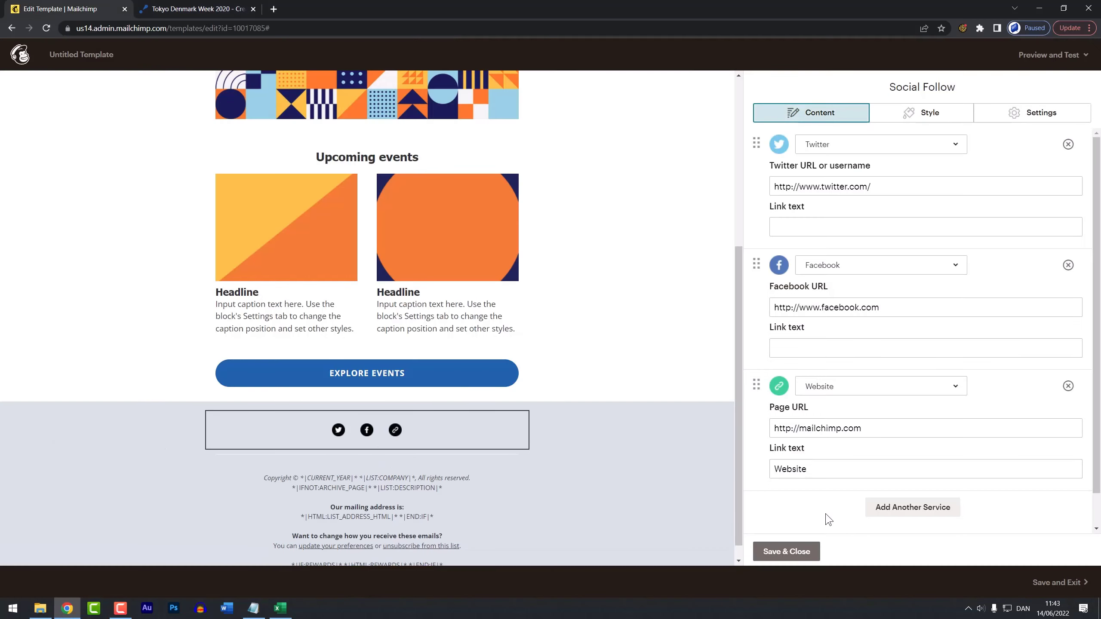
{"action": "left_click_drag", "start_coordinate": [886, 190], "coordinate": [774, 190]}
{"action": "key", "text": "ctrl+v"}
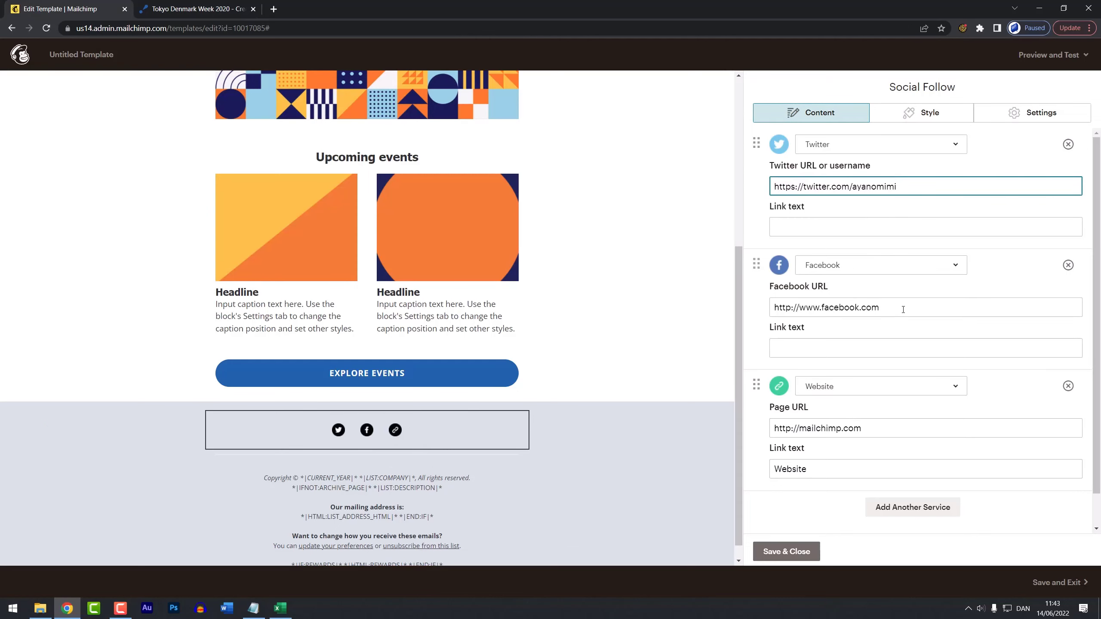
{"action": "key", "text": "ctrl+Tab"}
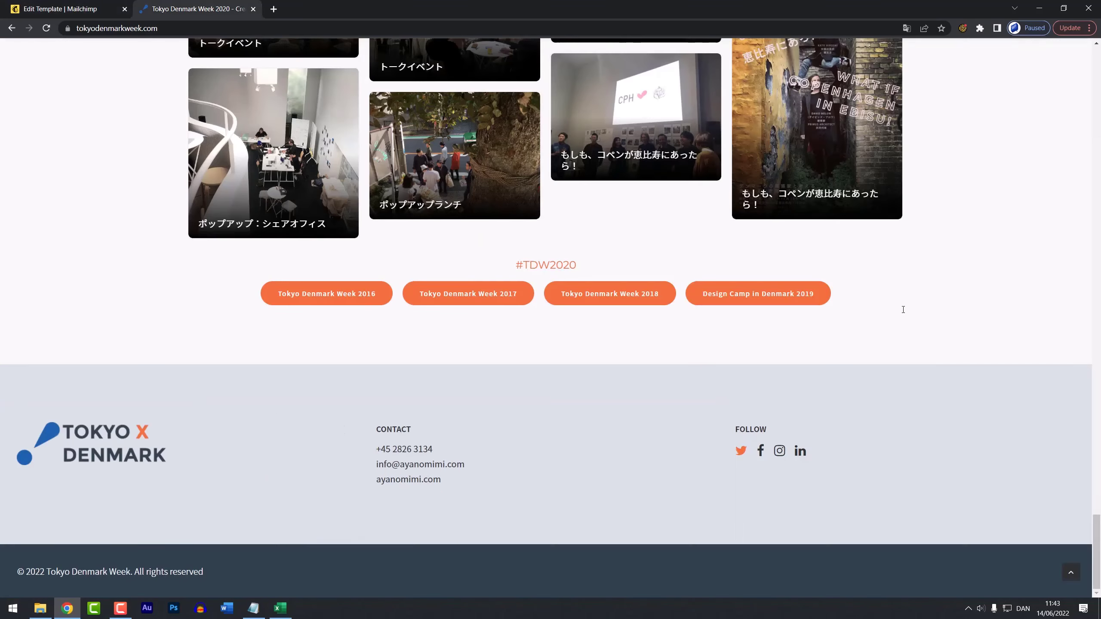
{"action": "right_click", "coordinate": [761, 452]}
{"action": "left_click", "coordinate": [808, 511]}
{"action": "key", "text": "ctrl+Tab"}
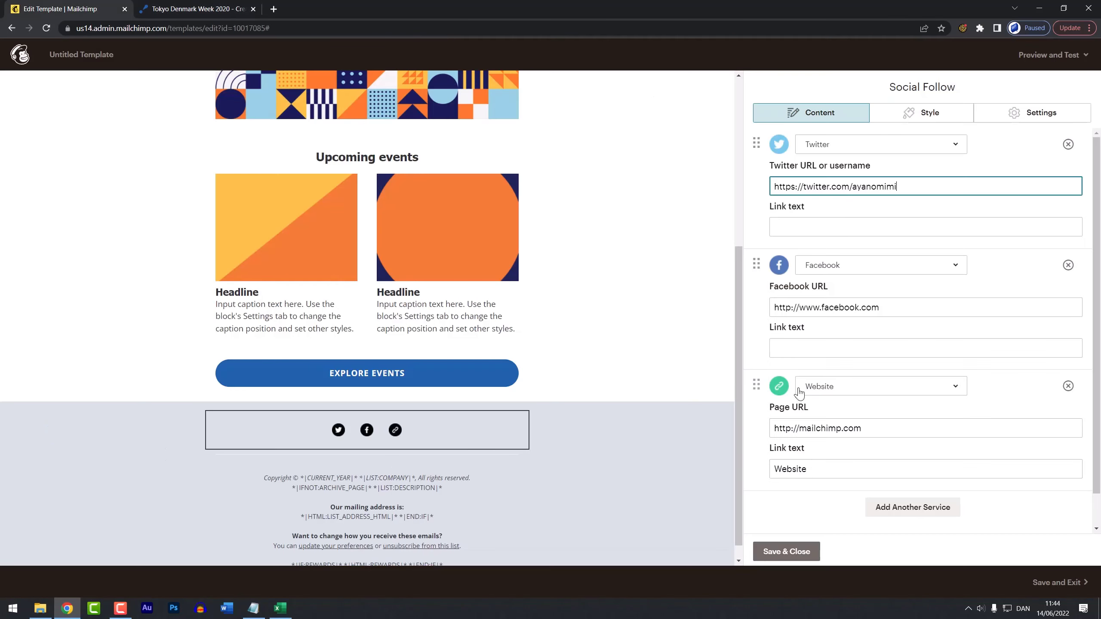
{"action": "triple_click", "coordinate": [819, 308]}
{"action": "key", "text": "ctrl+v"}
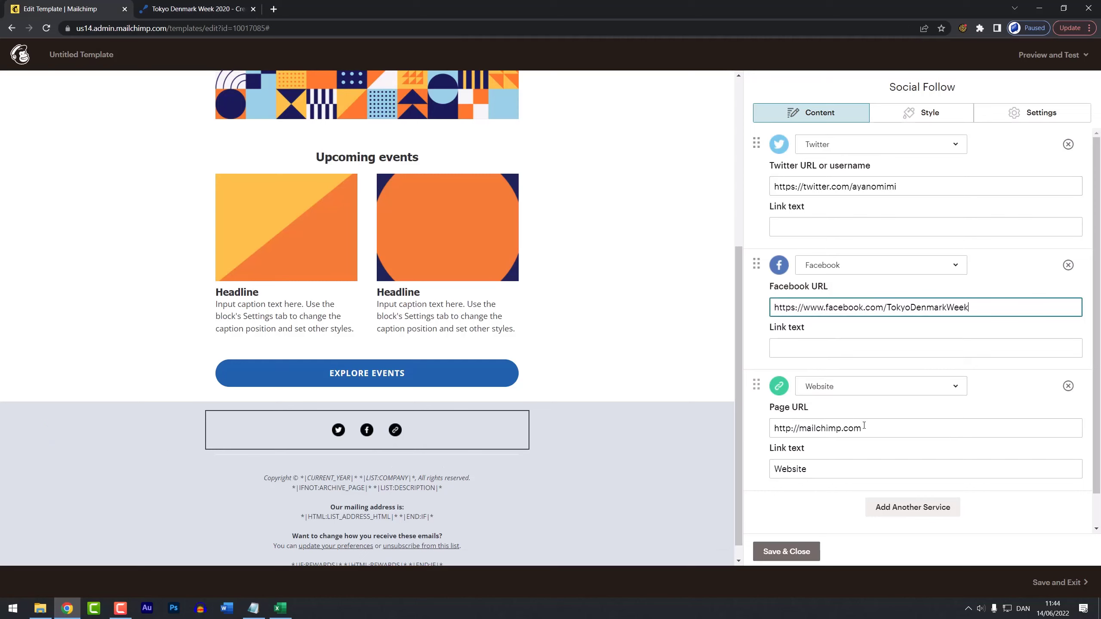
Change the third service in the Social Follow block to LinkedIn.
{"action": "left_click", "coordinate": [873, 391]}
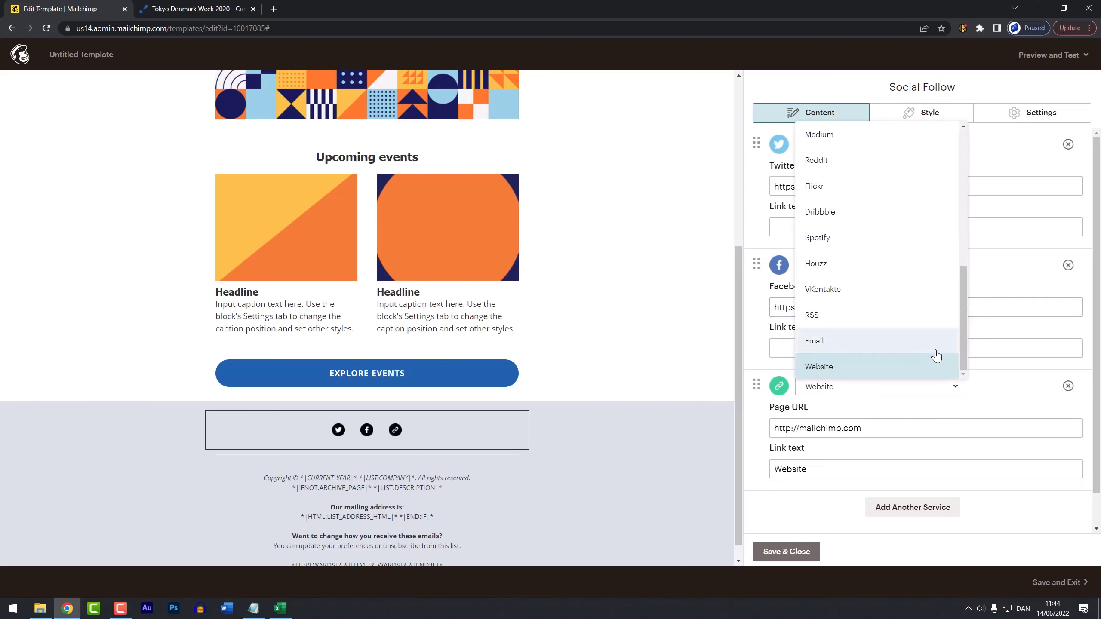
{"action": "left_click_drag", "start_coordinate": [963, 325], "coordinate": [969, 188]}
{"action": "left_click", "coordinate": [906, 197]}
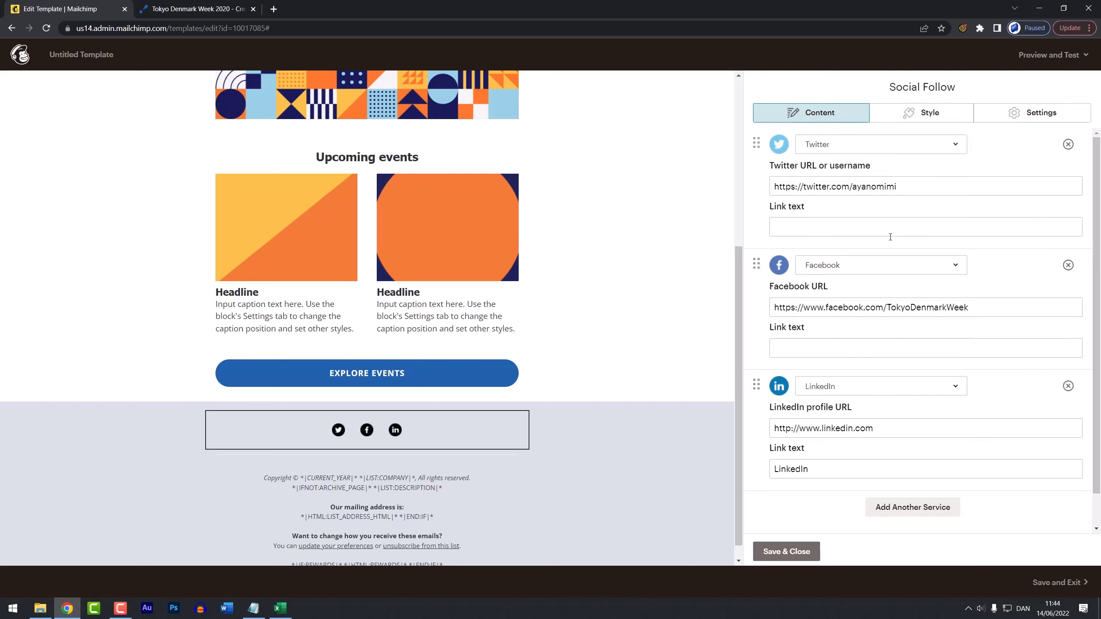
{"action": "key", "text": "ctrl+Tab"}
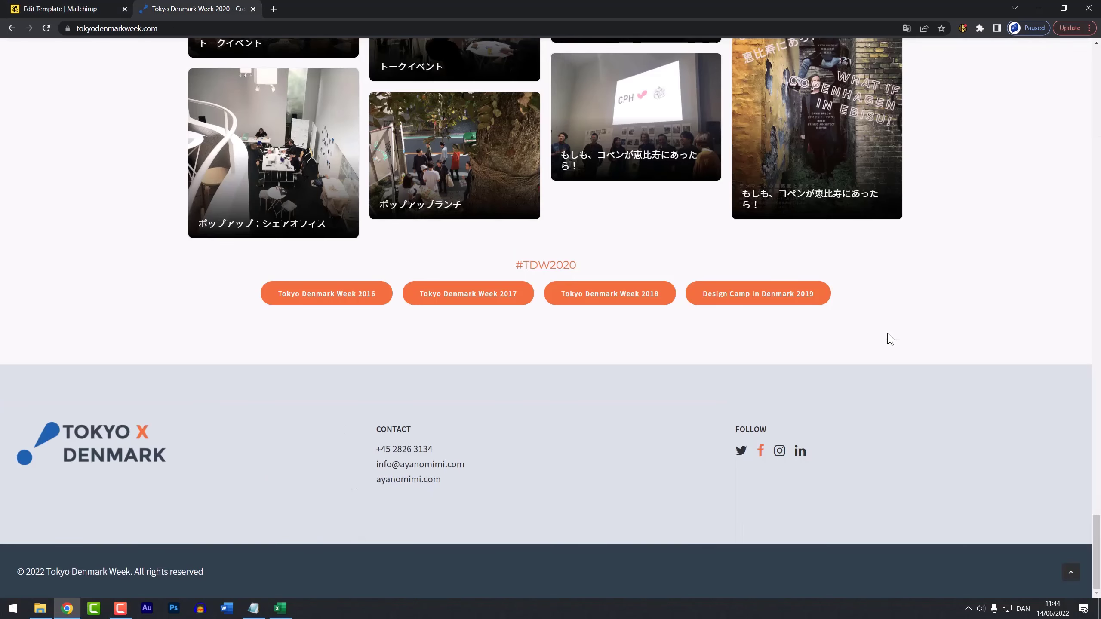
{"action": "right_click", "coordinate": [802, 450]}
{"action": "left_click", "coordinate": [852, 515]}
{"action": "key", "text": "ctrl+Tab"}
{"action": "left_click_drag", "start_coordinate": [874, 429], "coordinate": [774, 425]}
{"action": "key", "text": "ctrl+v"}
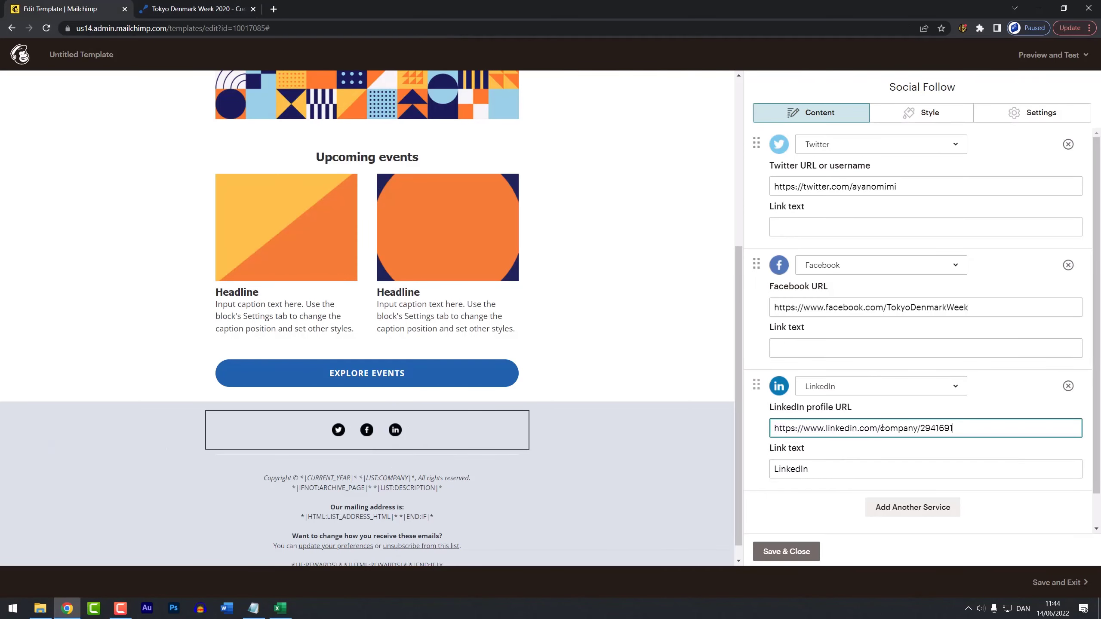
Add a fourth service to the Social Follow block and make it Instagram.
{"action": "left_click", "coordinate": [901, 514]}
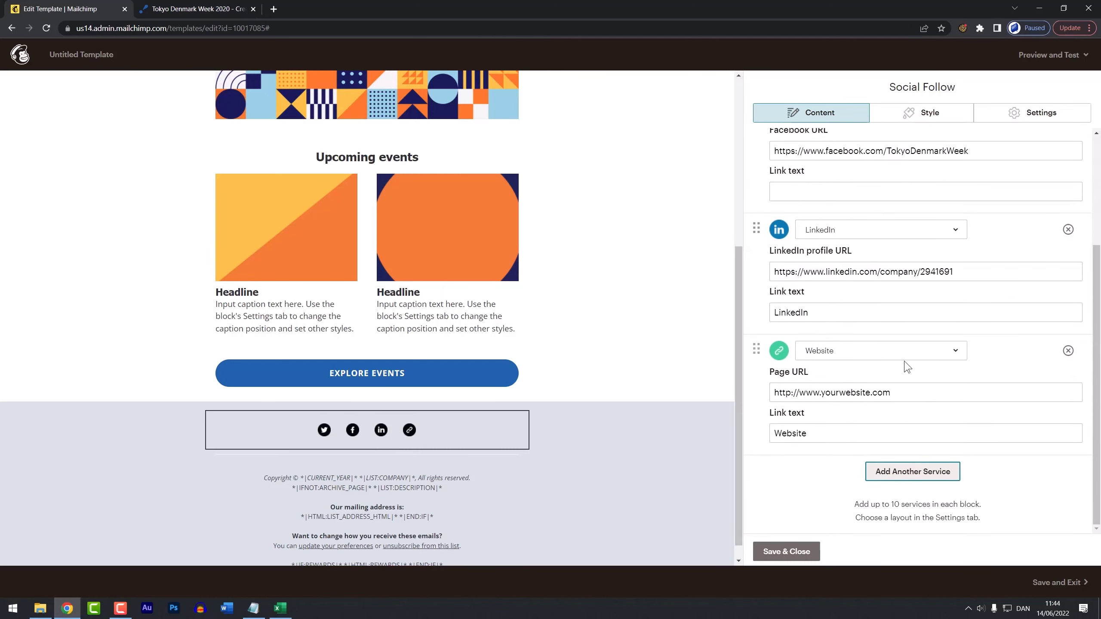
{"action": "left_click", "coordinate": [905, 358]}
{"action": "left_click_drag", "start_coordinate": [963, 303], "coordinate": [965, 188]}
{"action": "left_click", "coordinate": [924, 214]}
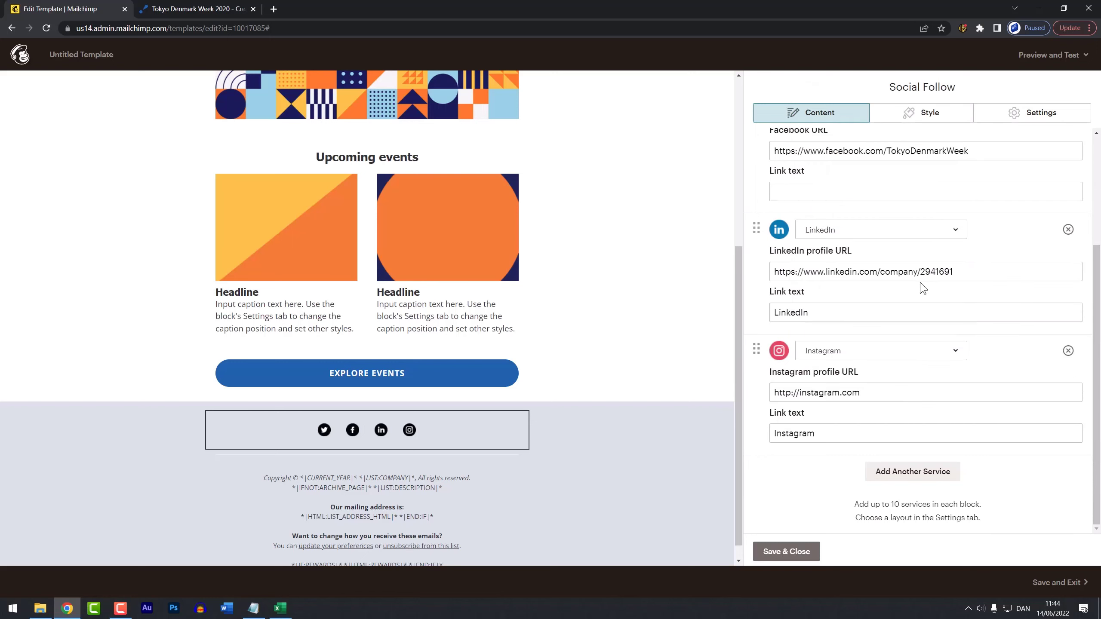
{"action": "key", "text": "ctrl+Tab"}
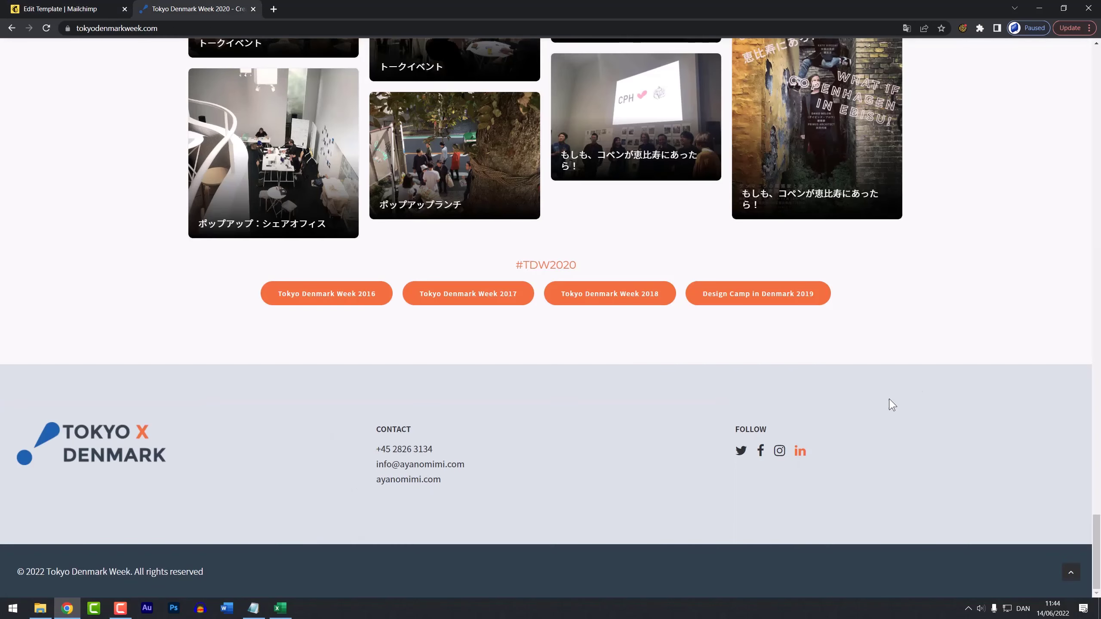
{"action": "right_click", "coordinate": [779, 451]}
{"action": "left_click", "coordinate": [829, 510]}
{"action": "key", "text": "ctrl+Tab"}
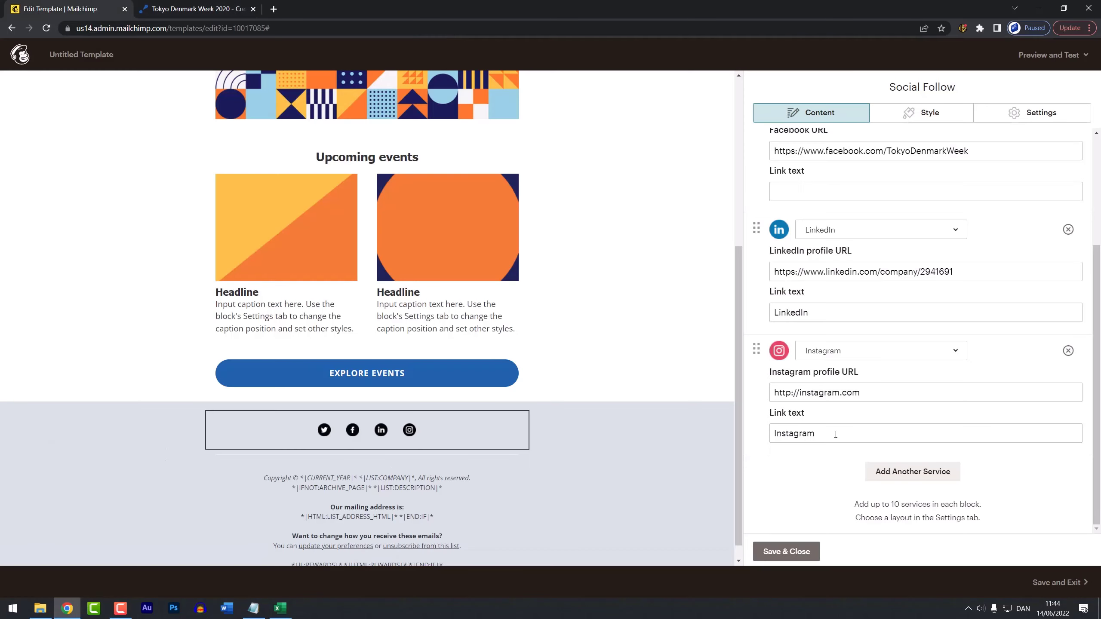
{"action": "triple_click", "coordinate": [880, 392]}
{"action": "key", "text": "ctrl+v"}
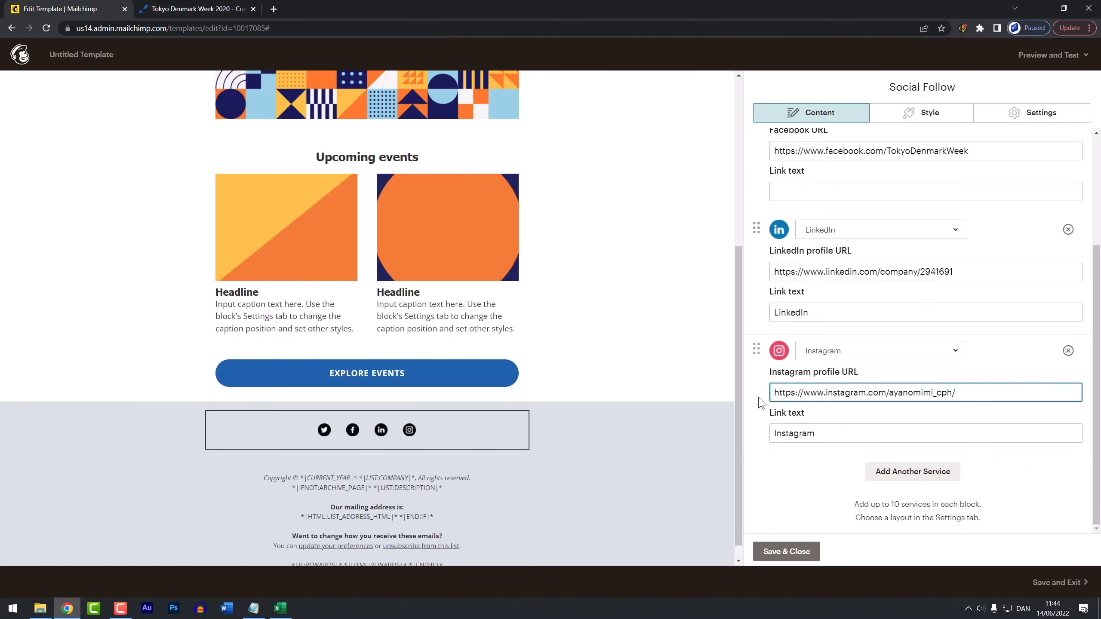
Move the Instagram service above LinkedIn in the Social Follow block, then save and close the block.
{"action": "left_click_drag", "start_coordinate": [758, 346], "coordinate": [759, 217]}
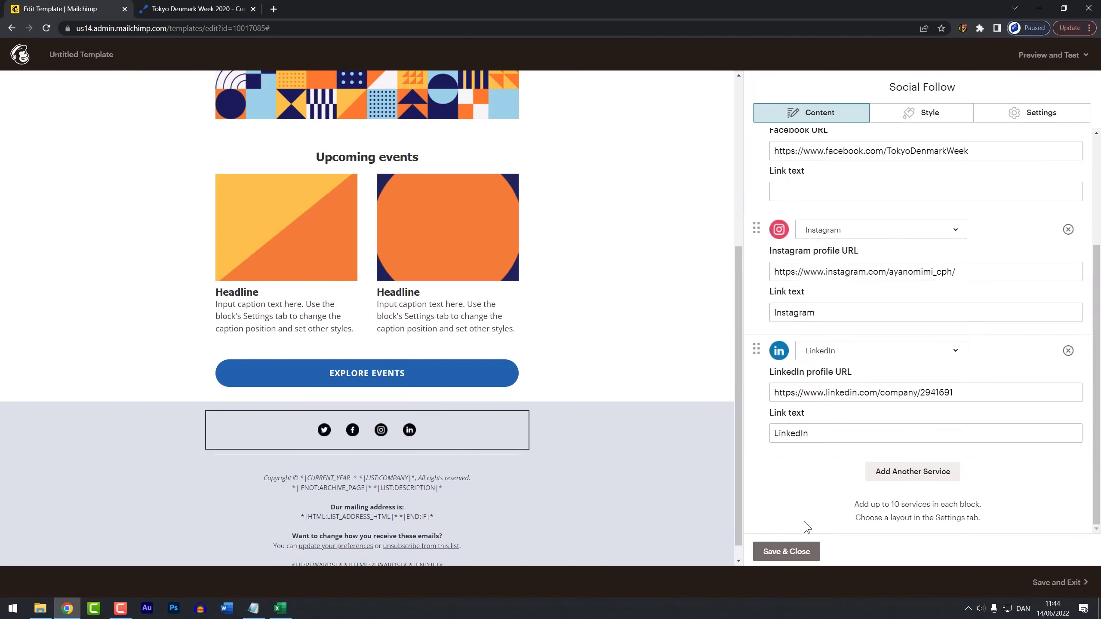
{"action": "left_click", "coordinate": [781, 553]}
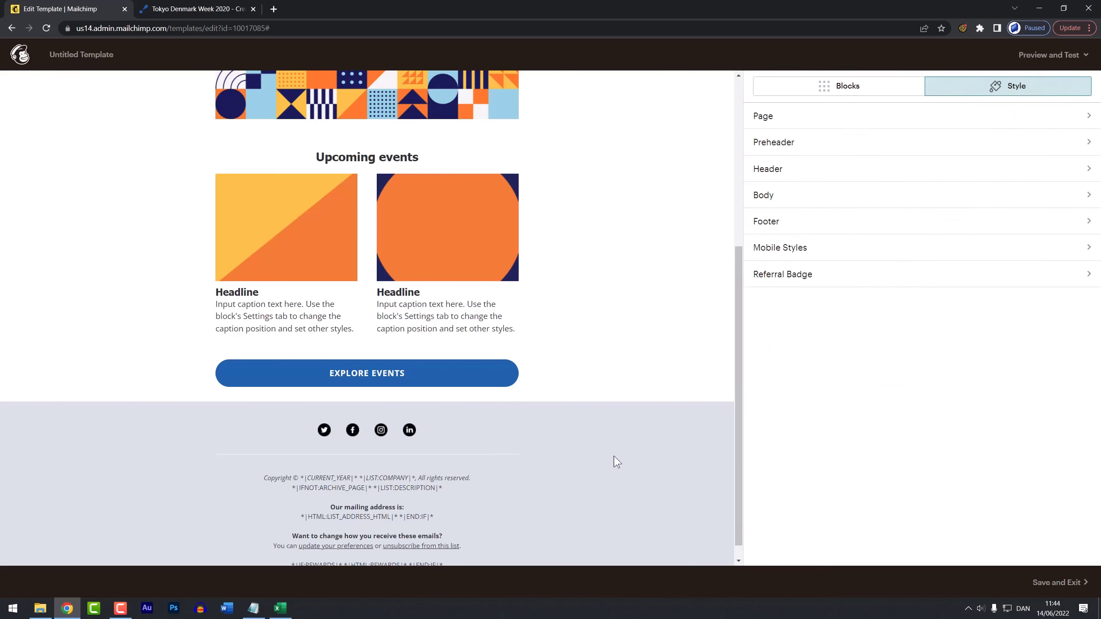
{"action": "scroll", "coordinate": [586, 433], "scroll_direction": "down", "scroll_amount": 1}
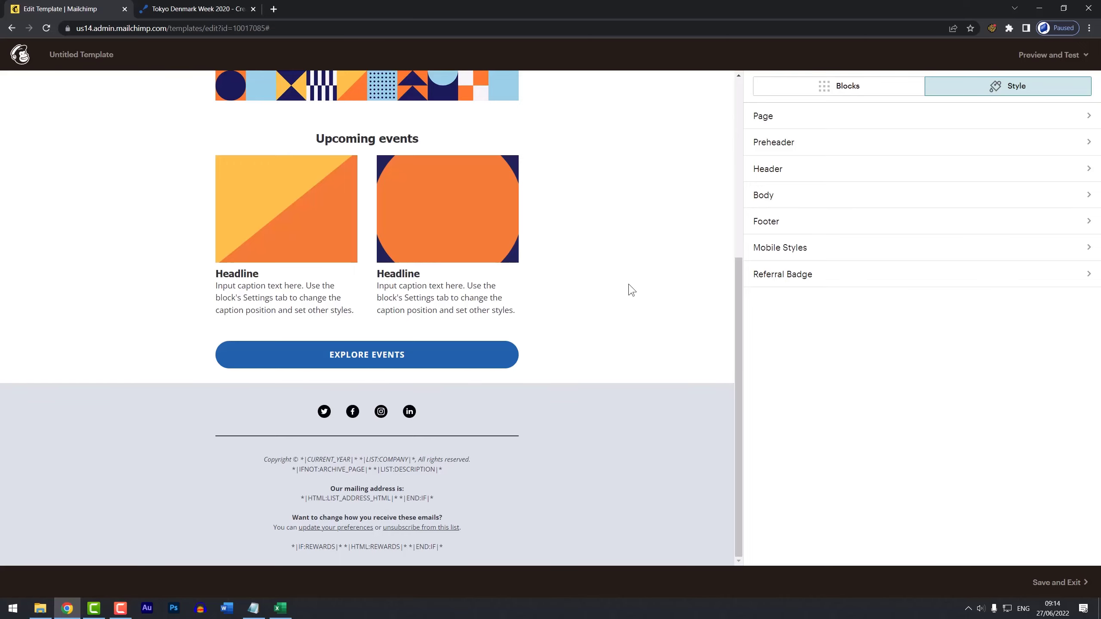
Preview the template in desktop and mobile view, examine the mobile layout from logo to footer, and leave the preview.
{"action": "left_click", "coordinate": [845, 248]}
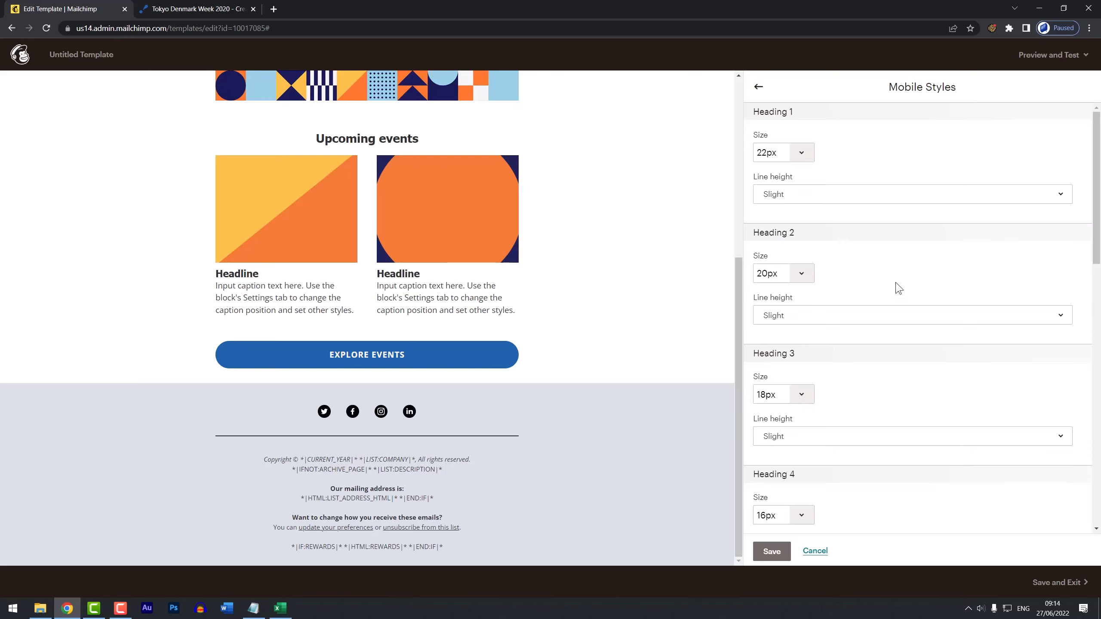
{"action": "left_click", "coordinate": [758, 86]}
{"action": "left_click", "coordinate": [1043, 55]}
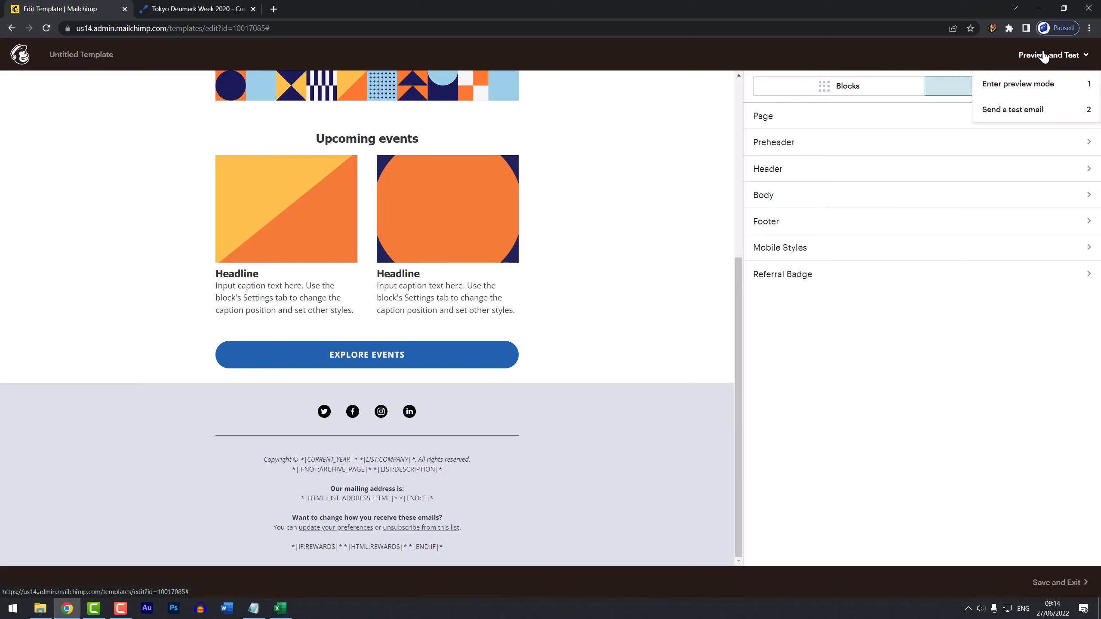
{"action": "left_click", "coordinate": [1037, 91]}
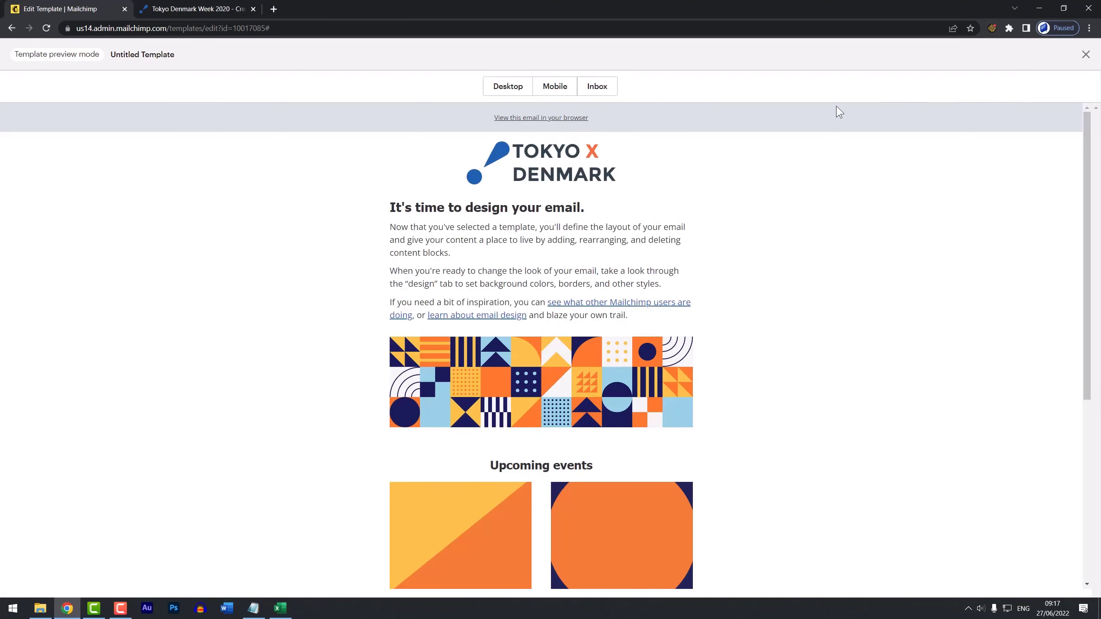
{"action": "left_click", "coordinate": [550, 90]}
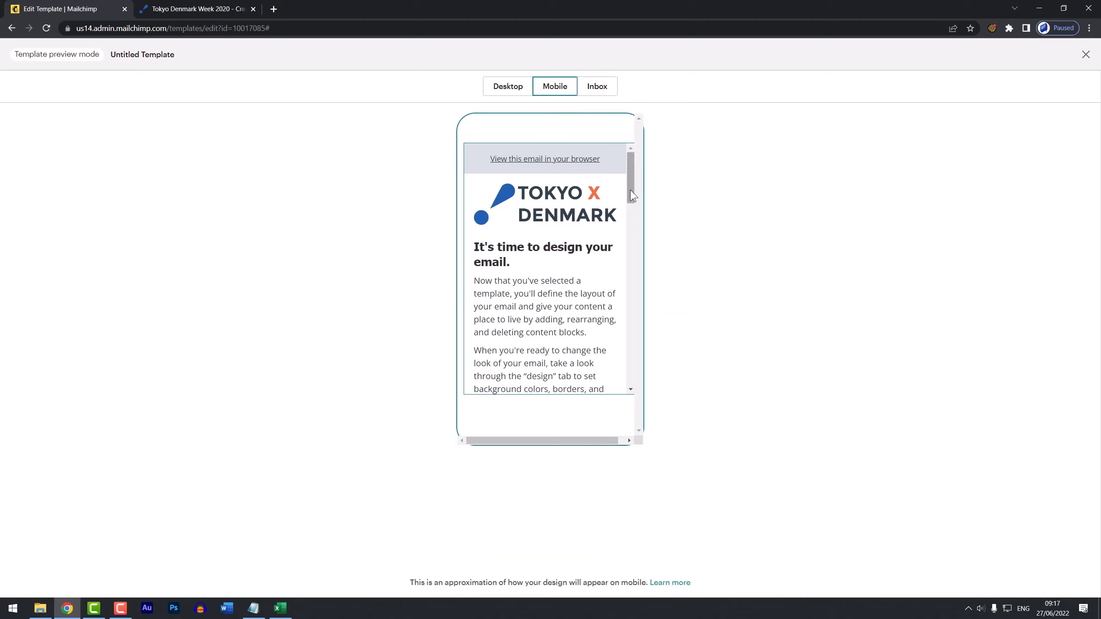
{"action": "left_click_drag", "start_coordinate": [630, 195], "coordinate": [637, 258]}
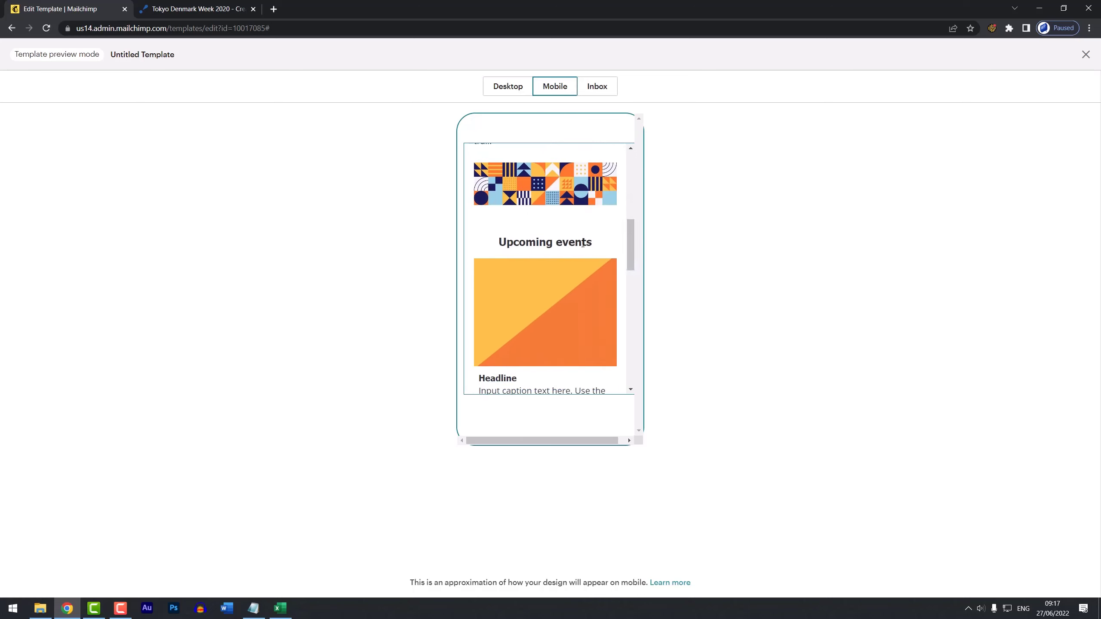
{"action": "left_click_drag", "start_coordinate": [631, 241], "coordinate": [638, 353]}
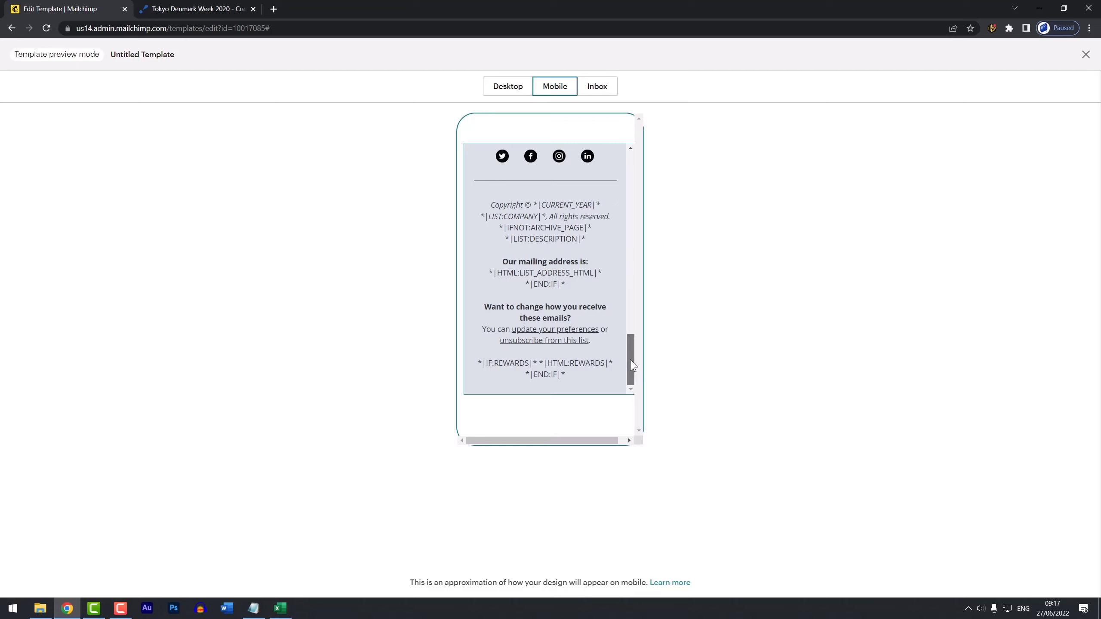
{"action": "left_click_drag", "start_coordinate": [631, 363], "coordinate": [651, 158]}
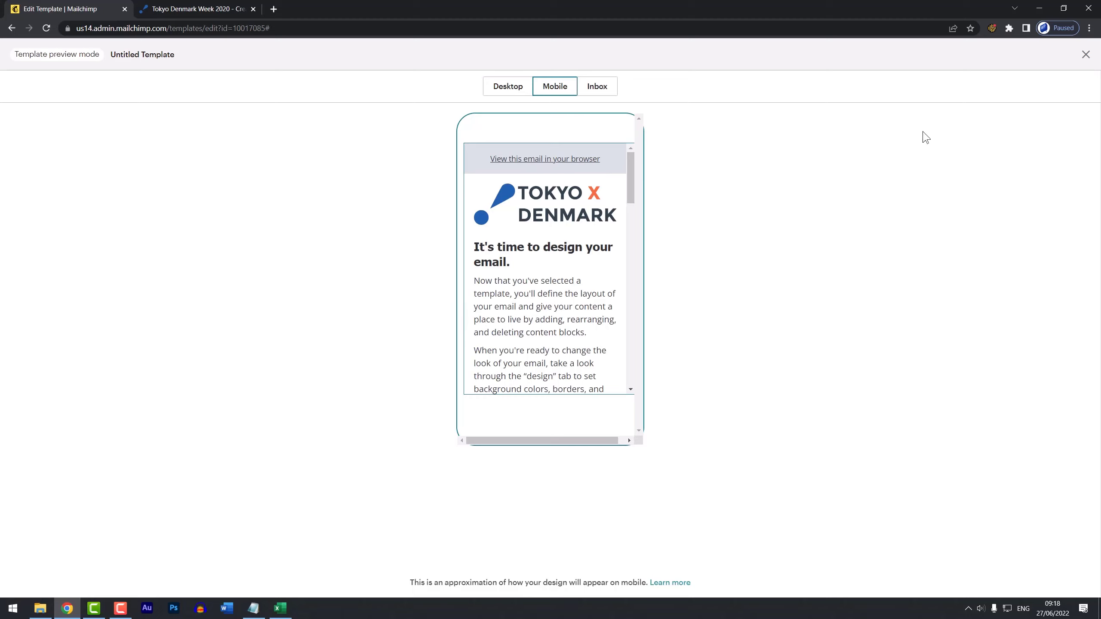
{"action": "left_click", "coordinate": [1085, 55]}
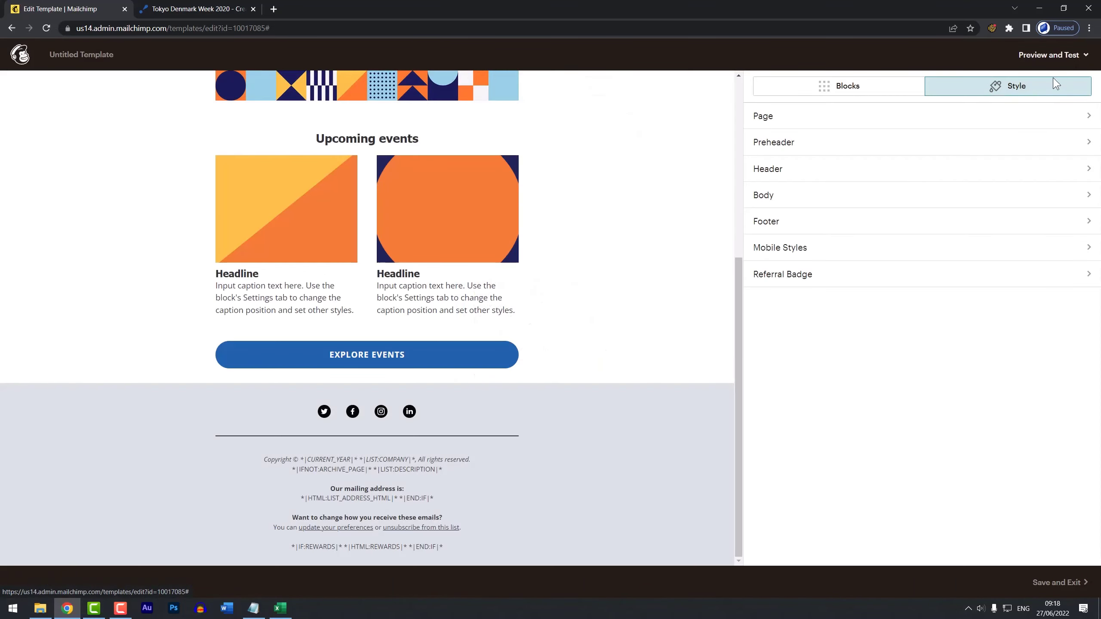
Review the preheader visibility options in the mobile styles, set the mobile footer text size to 12px, and save.
{"action": "left_click", "coordinate": [821, 250]}
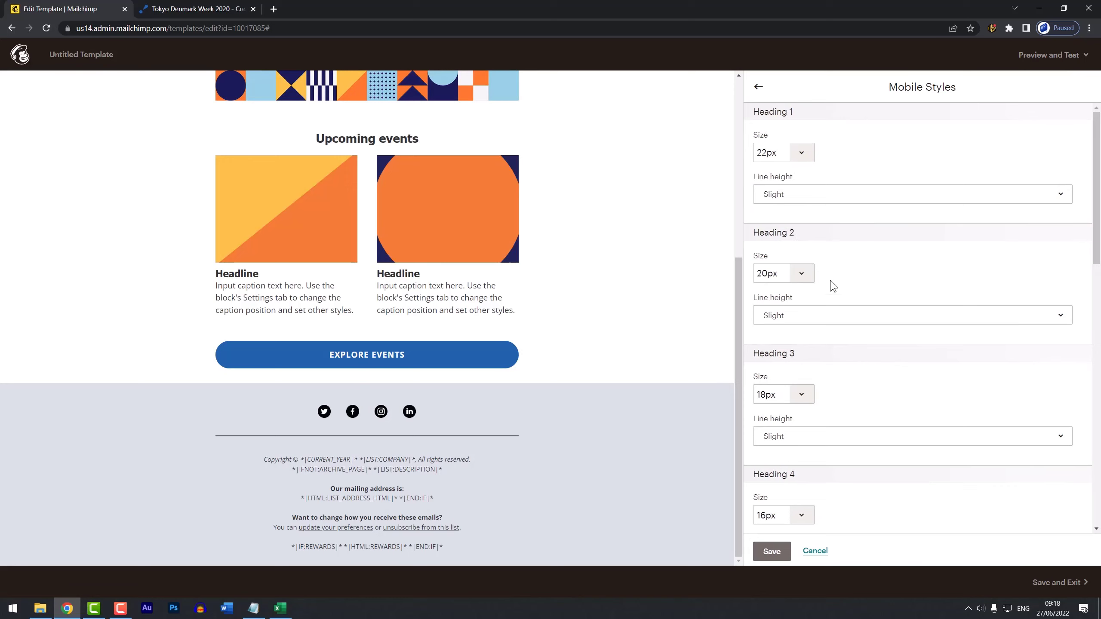
{"action": "left_click_drag", "start_coordinate": [1095, 223], "coordinate": [1099, 392]}
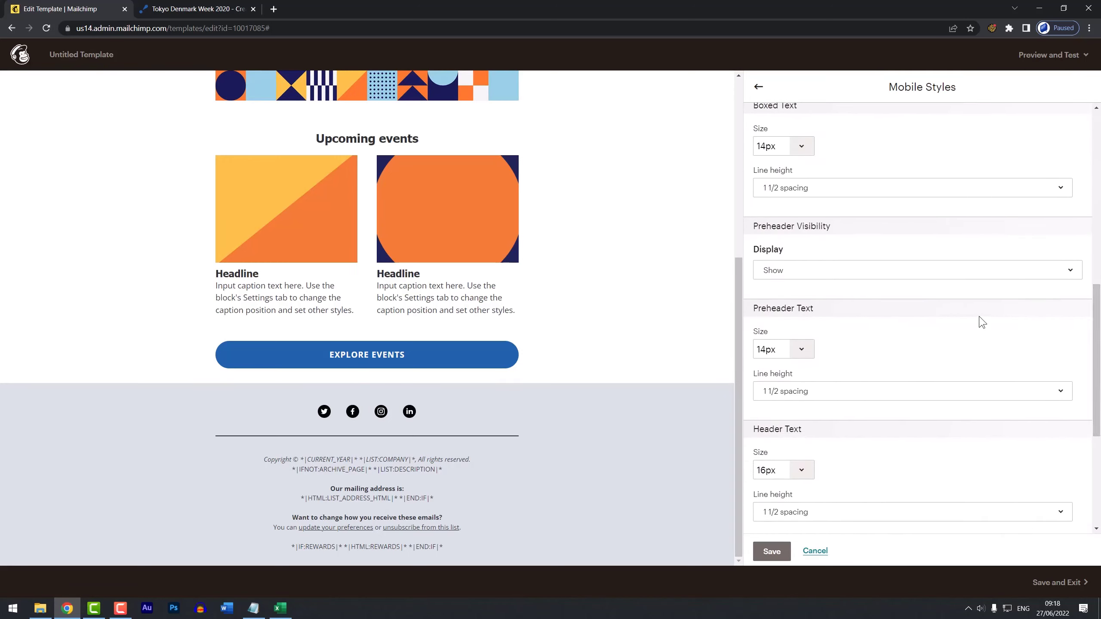
{"action": "left_click", "coordinate": [829, 273]}
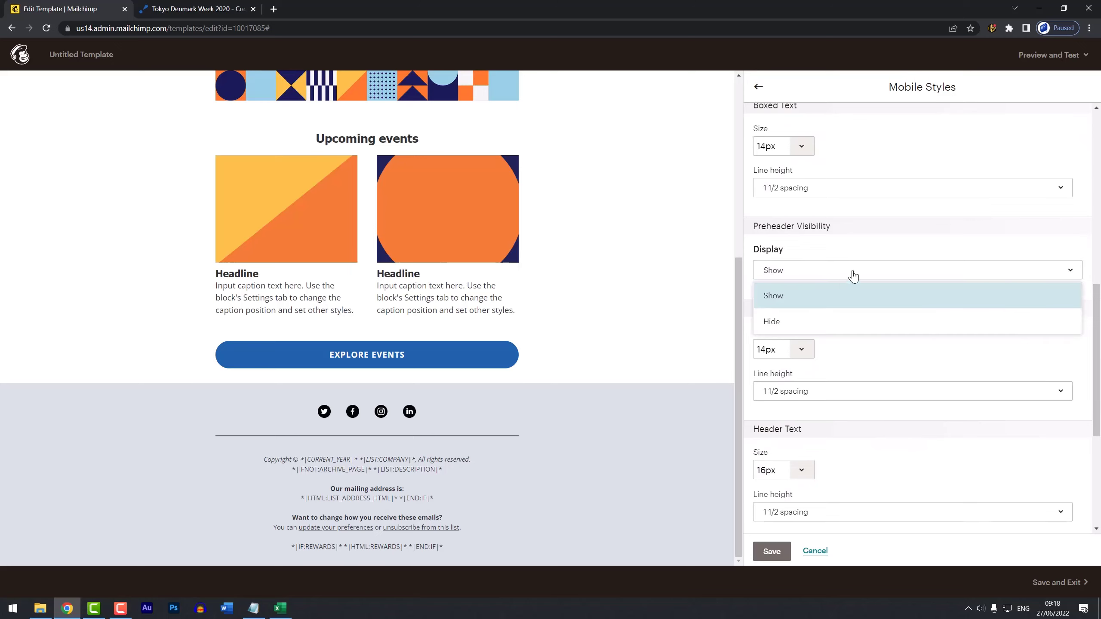
{"action": "left_click", "coordinate": [876, 259]}
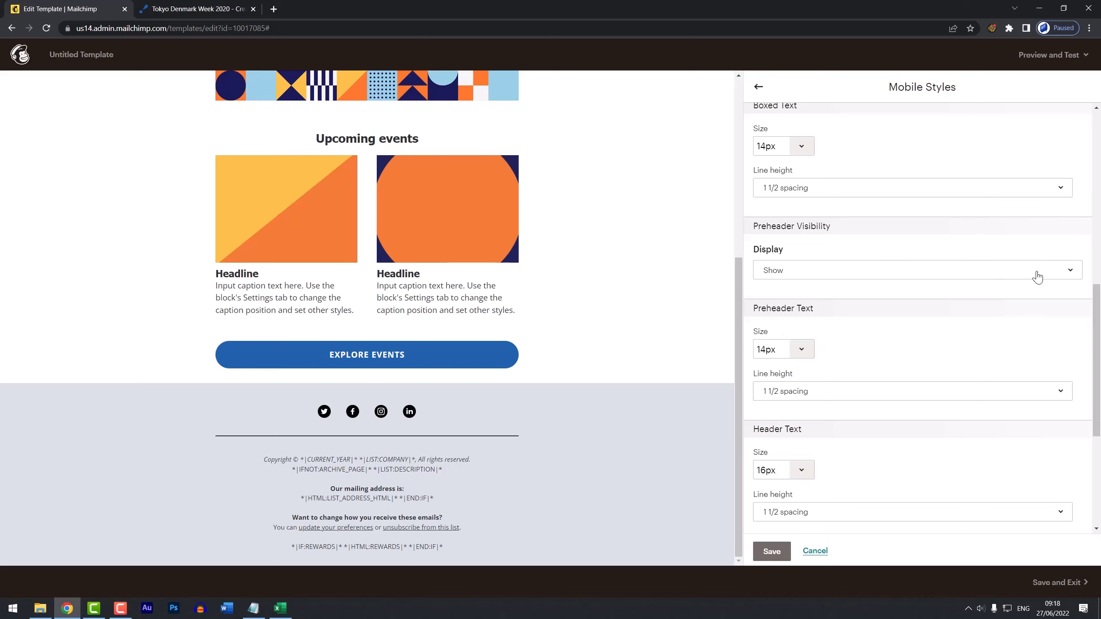
{"action": "left_click_drag", "start_coordinate": [1099, 306], "coordinate": [1099, 401]}
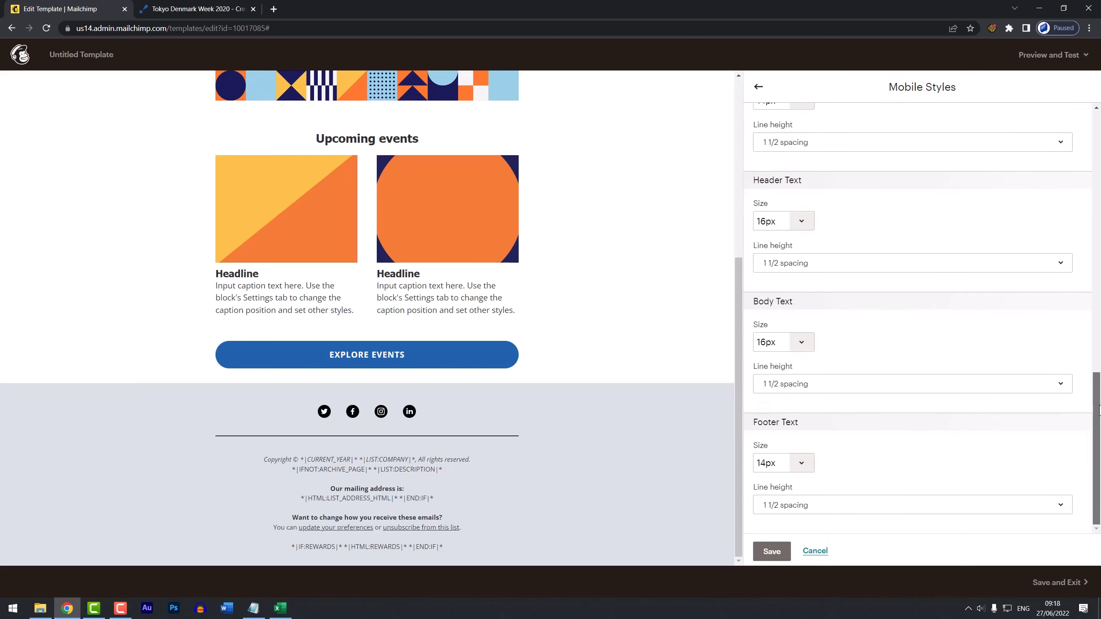
{"action": "left_click", "coordinate": [764, 464]}
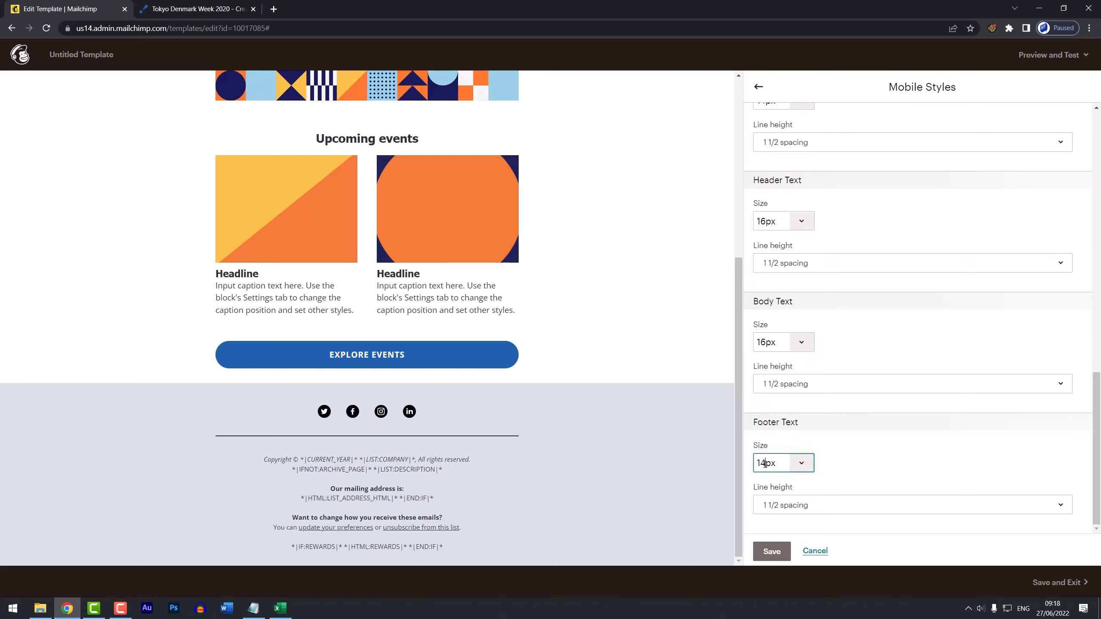
{"action": "type", "text": "2"}
{"action": "left_click", "coordinate": [848, 461]}
{"action": "left_click", "coordinate": [774, 555]}
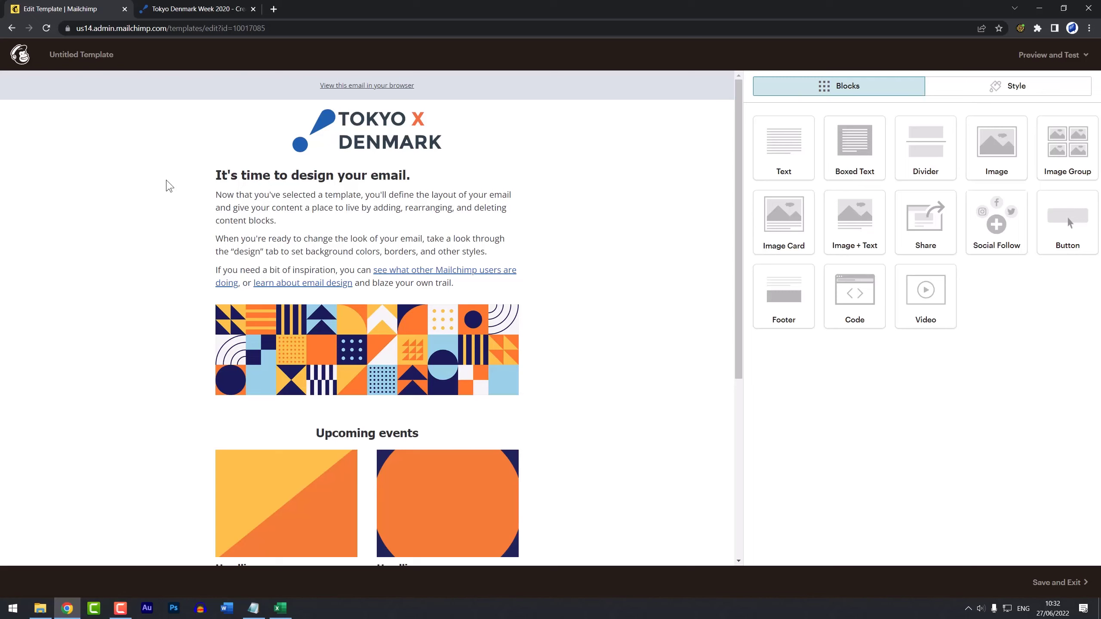
Insert a "Hi" greeting line with the recipient's first name above the intro text block's first paragraph, and save the block.
{"action": "left_click", "coordinate": [256, 216]}
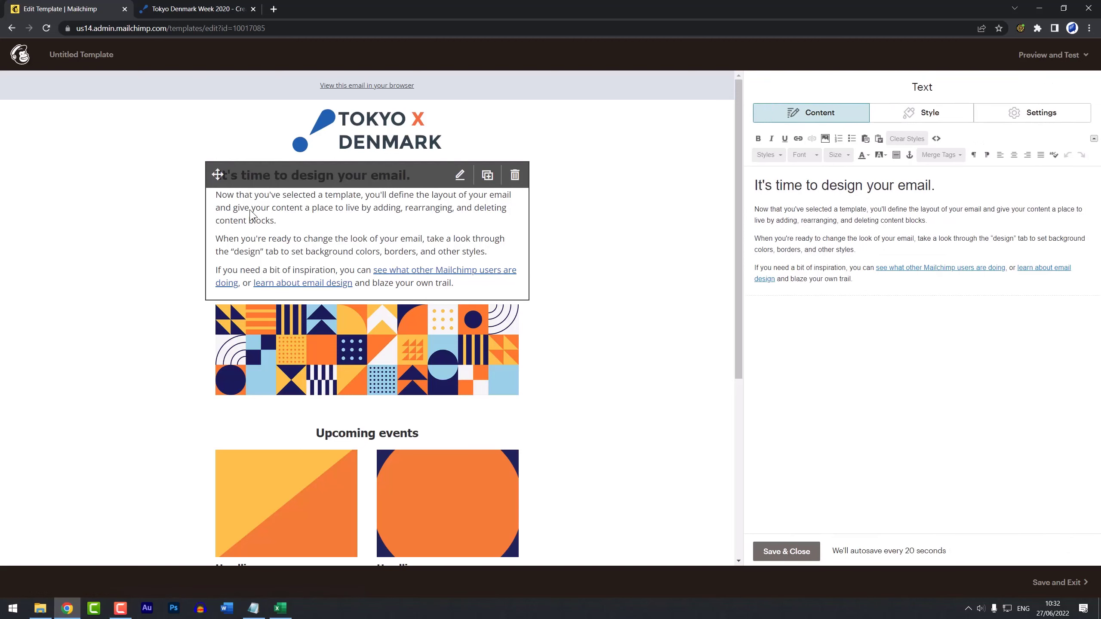
{"action": "left_click", "coordinate": [754, 207]}
{"action": "type", "text": "Hi Pau"}
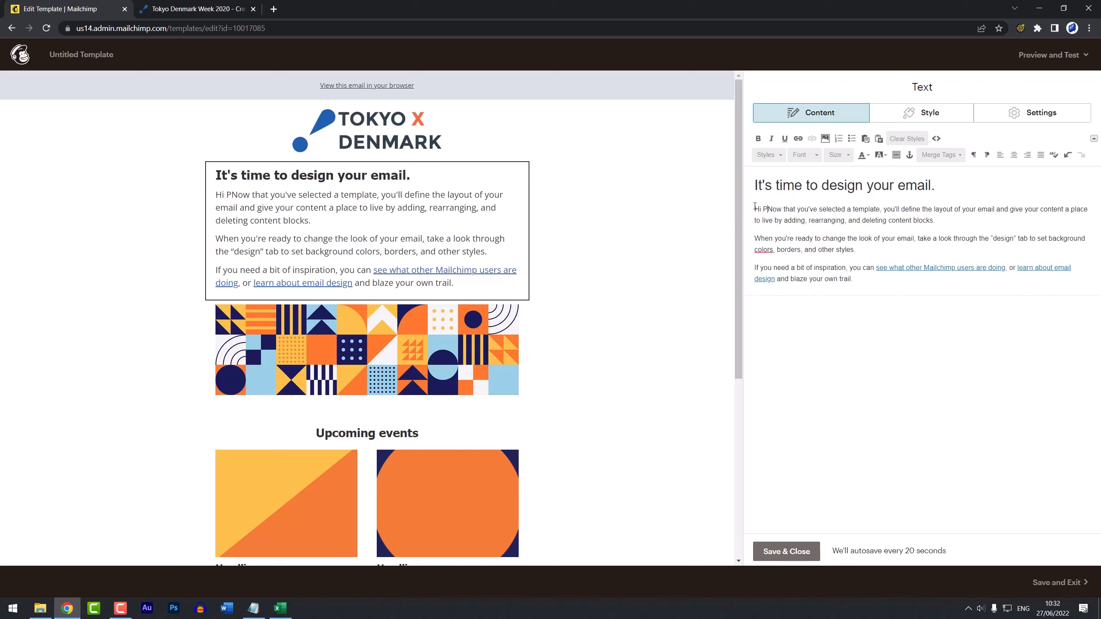
{"action": "type", "text": "l,"}
{"action": "key", "text": "Return"}
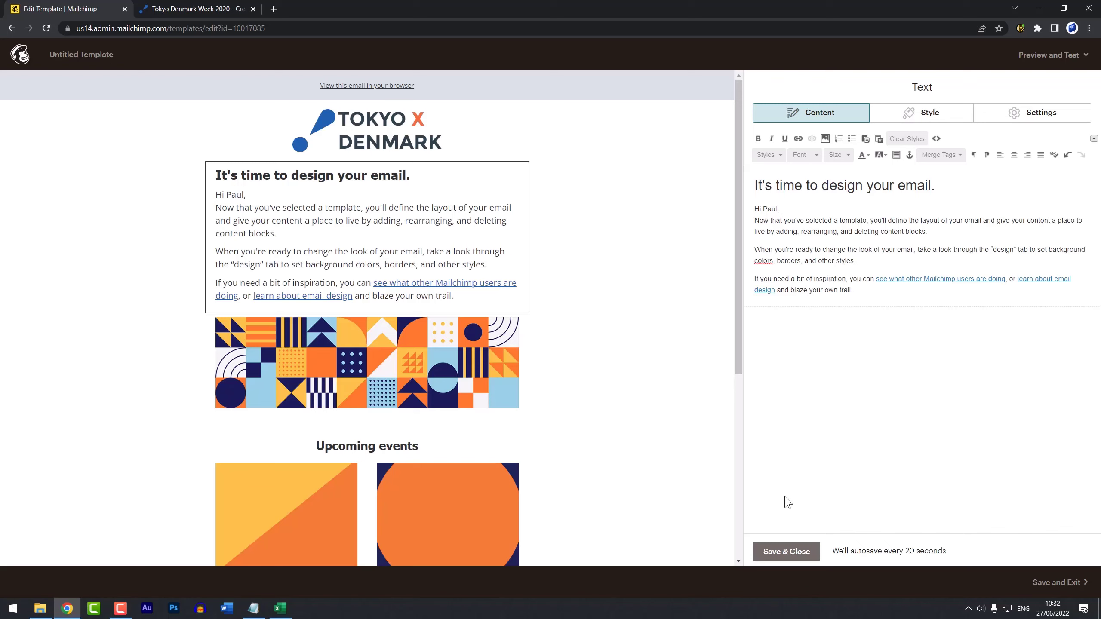
{"action": "left_click", "coordinate": [788, 552]}
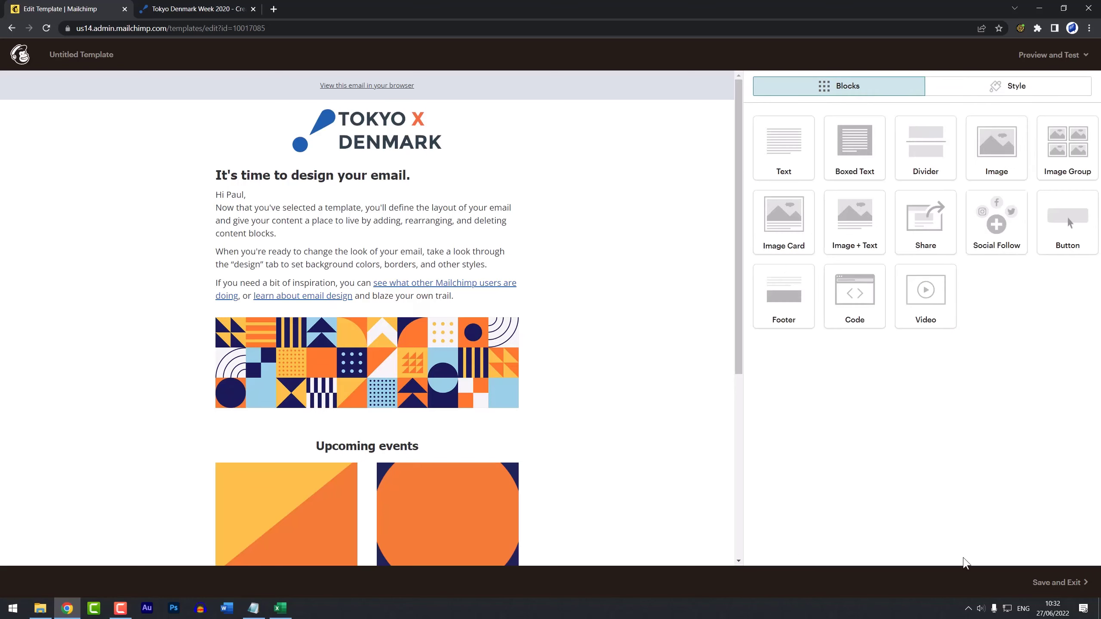
Save the template as "My first template" and exit the editor.
{"action": "left_click", "coordinate": [1056, 584]}
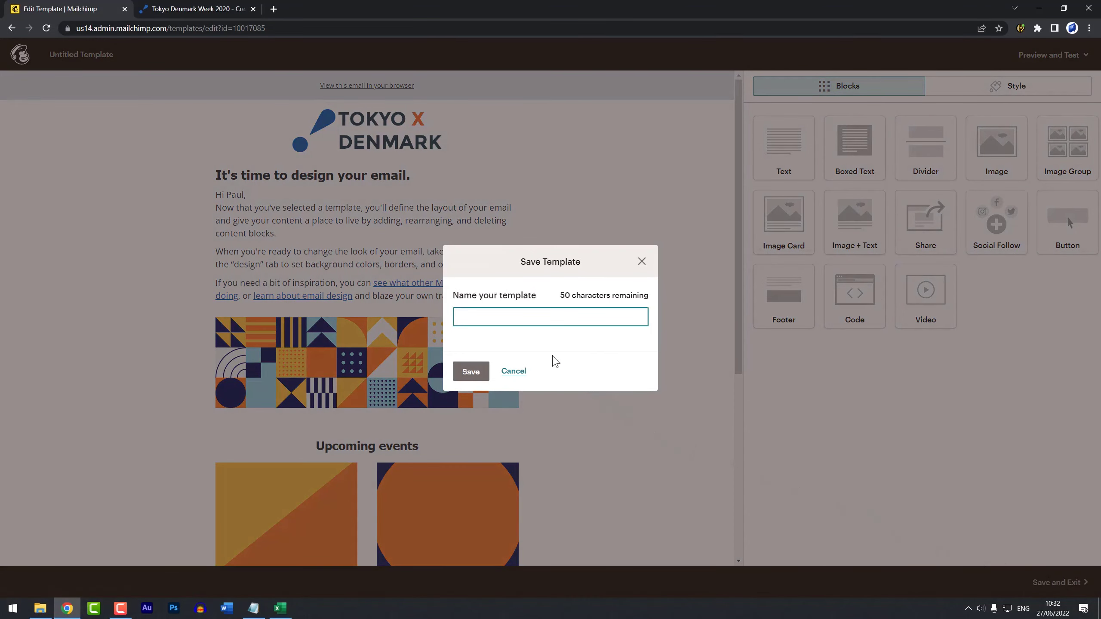
{"action": "type", "text": "My first template"}
{"action": "left_click", "coordinate": [478, 372]}
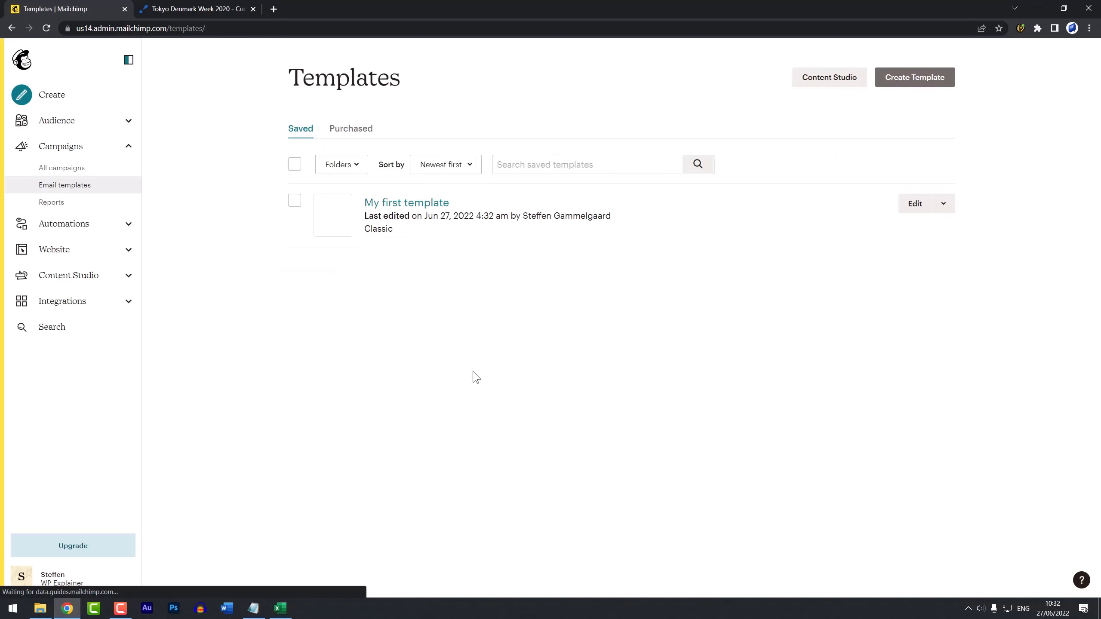
Open the audience's signup form in the form builder and examine its fields.
{"action": "left_click", "coordinate": [128, 127]}
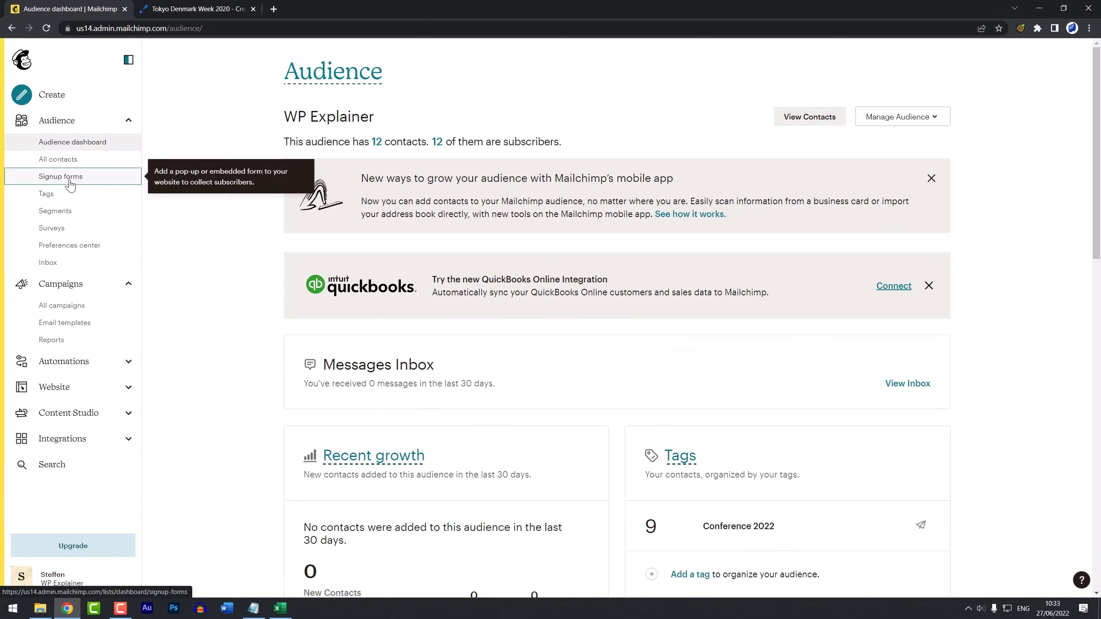
{"action": "left_click", "coordinate": [69, 179]}
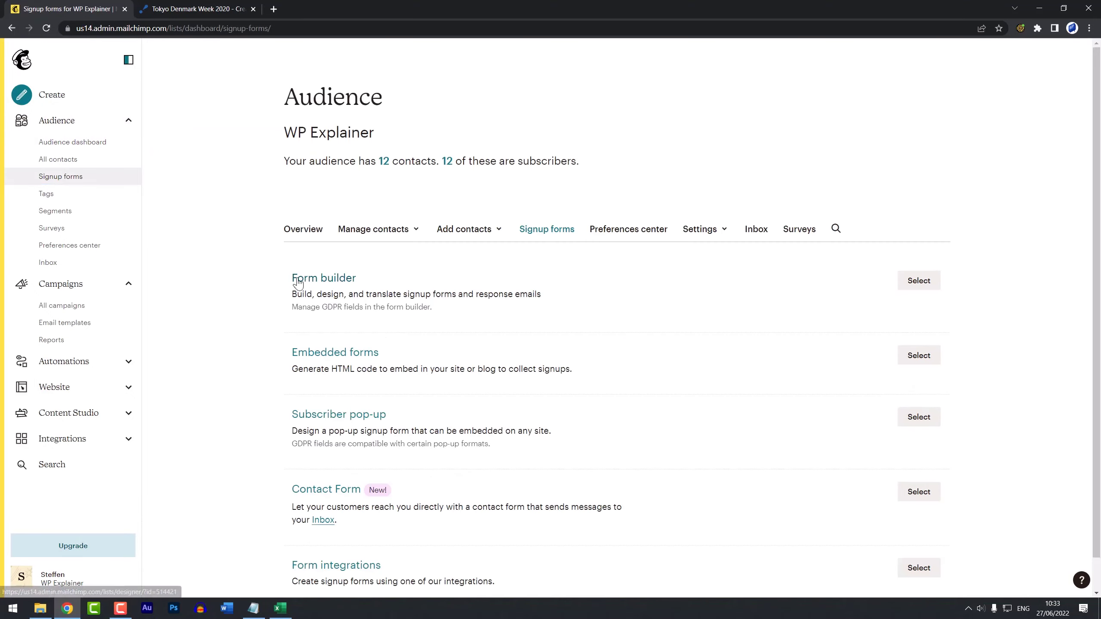
{"action": "left_click", "coordinate": [337, 280]}
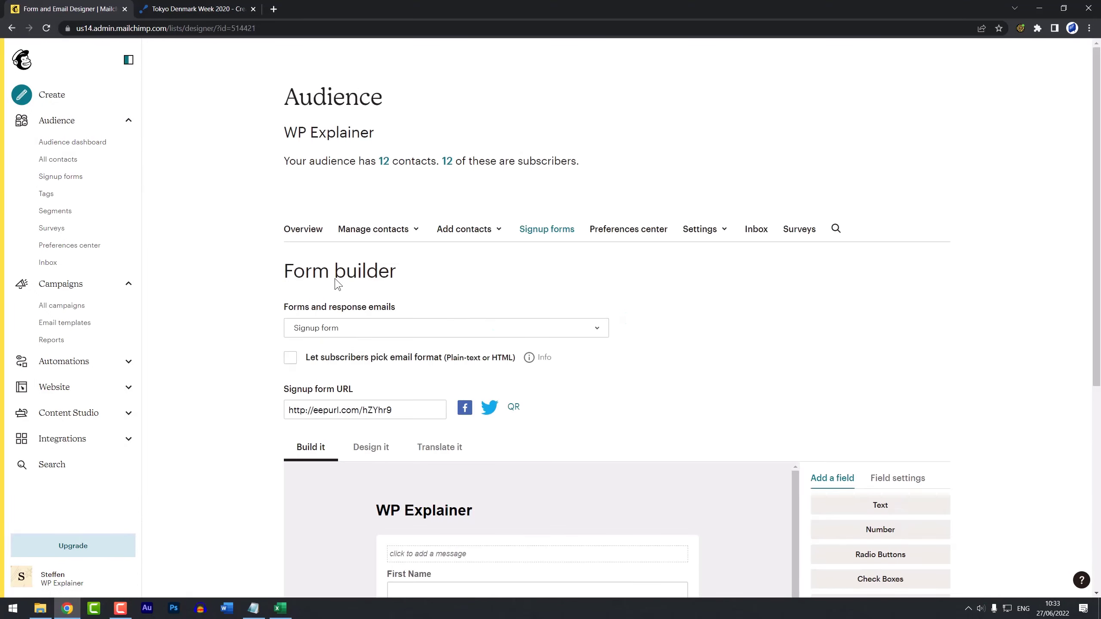
{"action": "scroll", "coordinate": [771, 342], "scroll_direction": "down", "scroll_amount": 9}
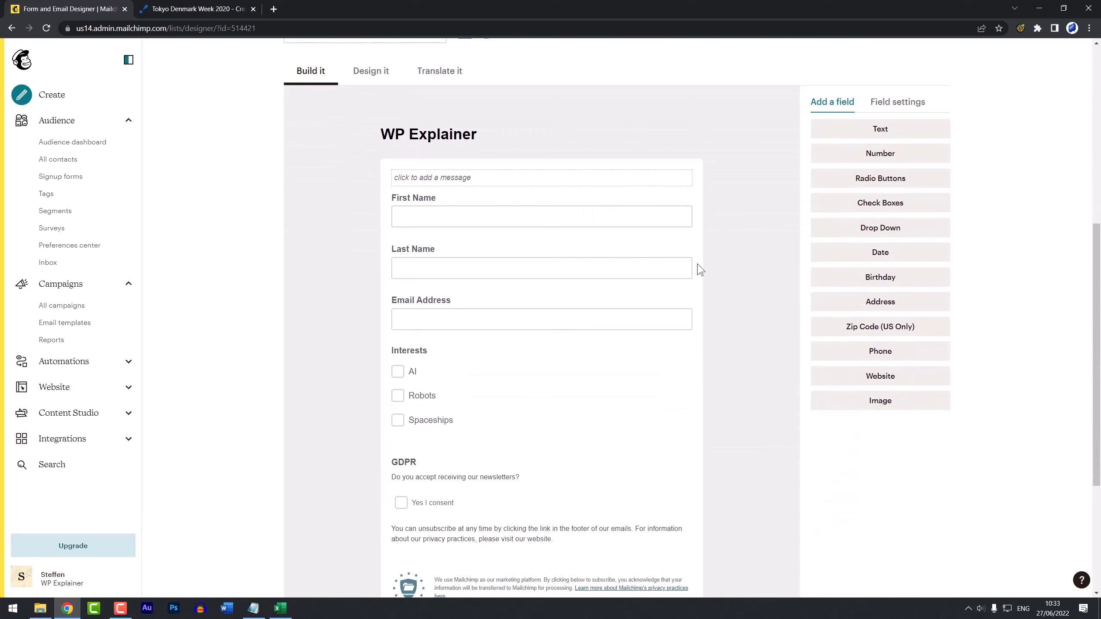
Review the field tags of the First Name and Last Name fields in the signup form.
{"action": "left_click", "coordinate": [643, 201]}
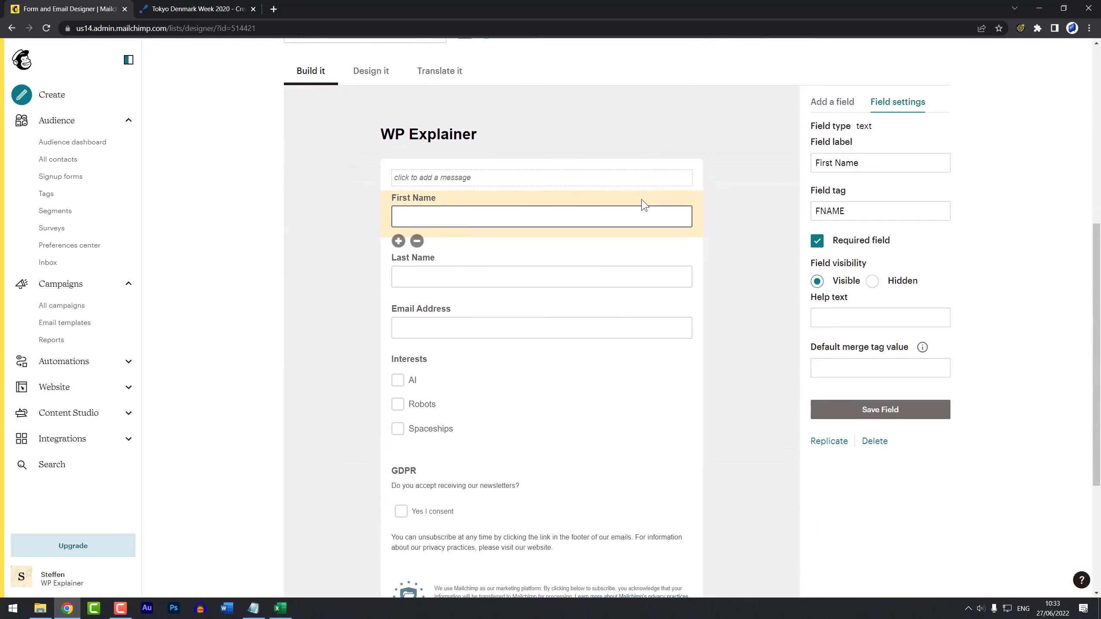
{"action": "double_click", "coordinate": [850, 213]}
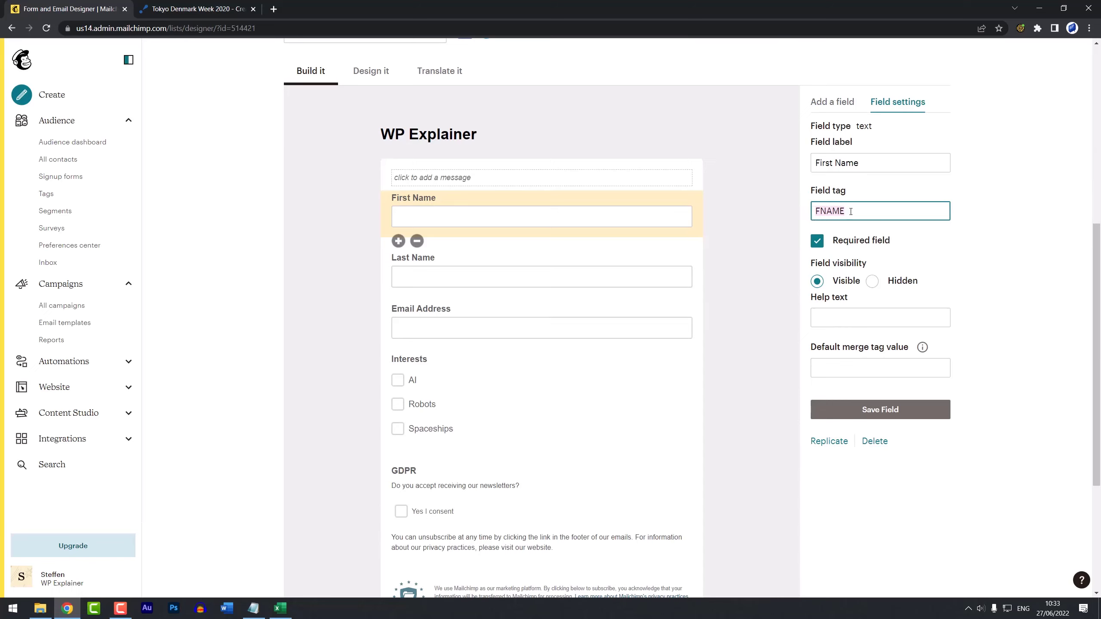
{"action": "left_click", "coordinate": [668, 258]}
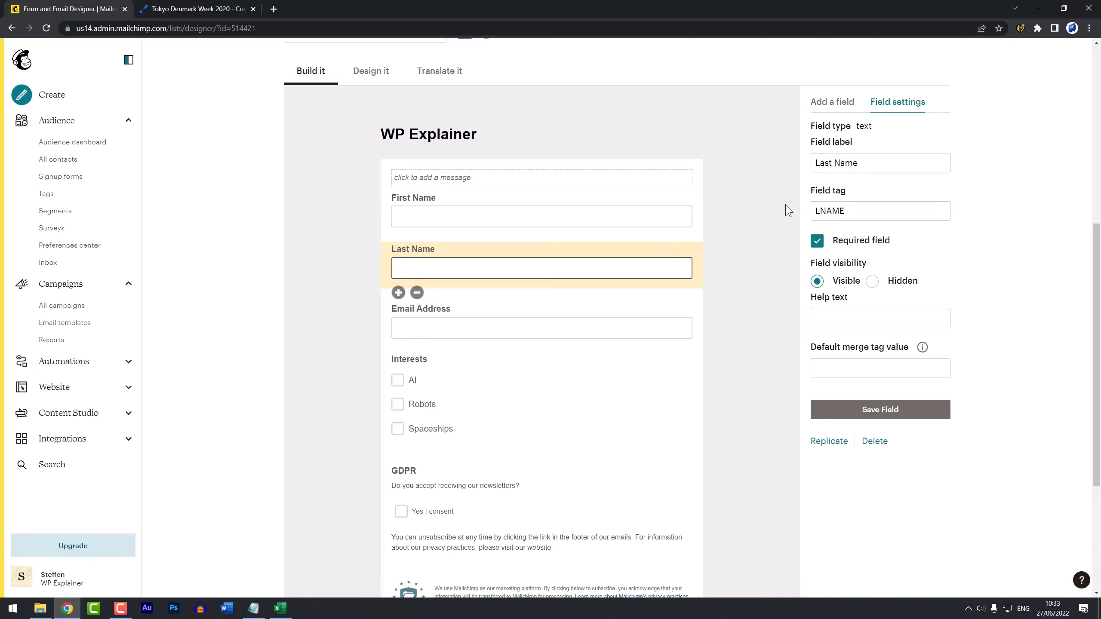
Try "Beloved follower" and "Beloved subscriber" as the First Name field's default merge tag value, and clear the entry.
{"action": "left_click", "coordinate": [656, 199]}
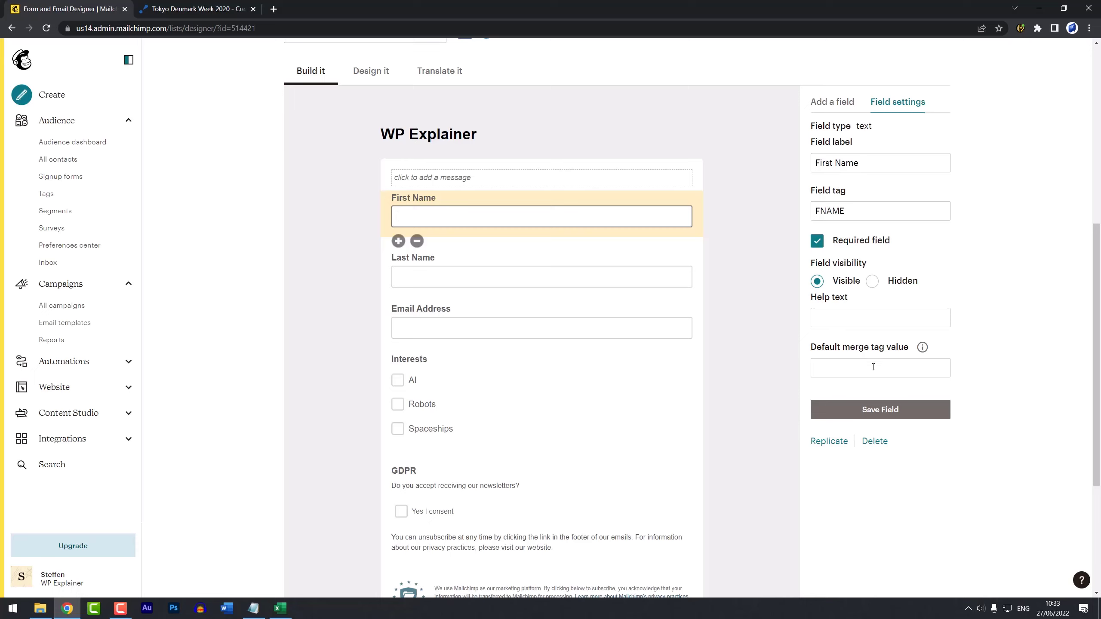
{"action": "left_click", "coordinate": [844, 369]}
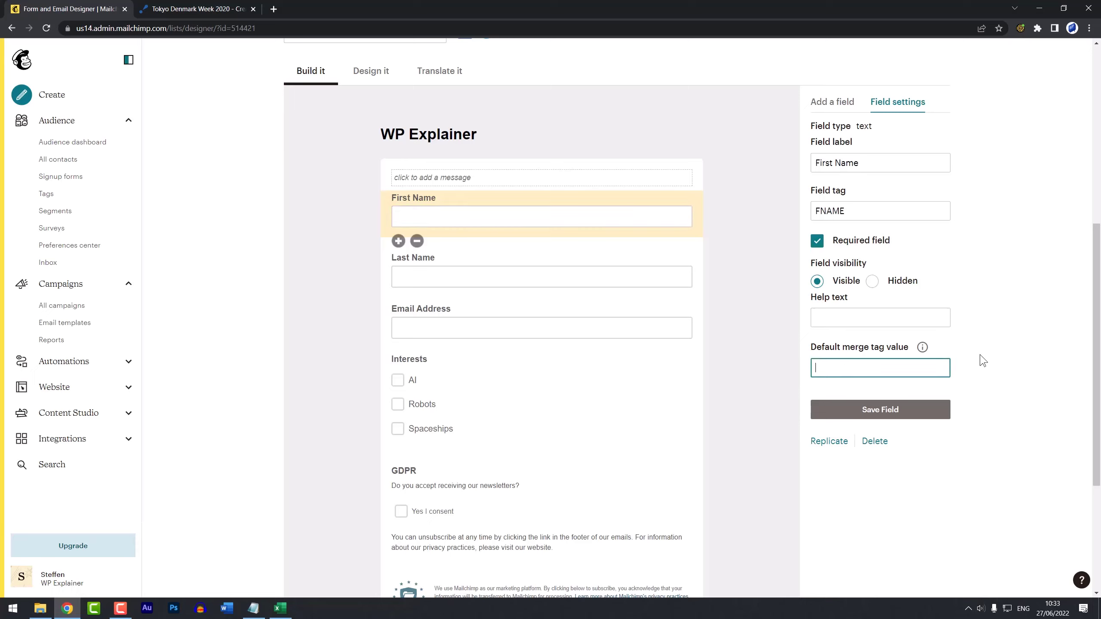
{"action": "type", "text": "Beloved follower"}
{"action": "key", "text": "ctrl+shift+Left"}
{"action": "type", "text": "subsrc"}
{"action": "key", "text": "BackSpace"}
{"action": "key", "text": "BackSpace"}
{"action": "type", "text": "criber"}
{"action": "left_click_drag", "start_coordinate": [900, 368], "coordinate": [815, 369]}
{"action": "key", "text": "BackSpace"}
{"action": "left_click", "coordinate": [768, 342]}
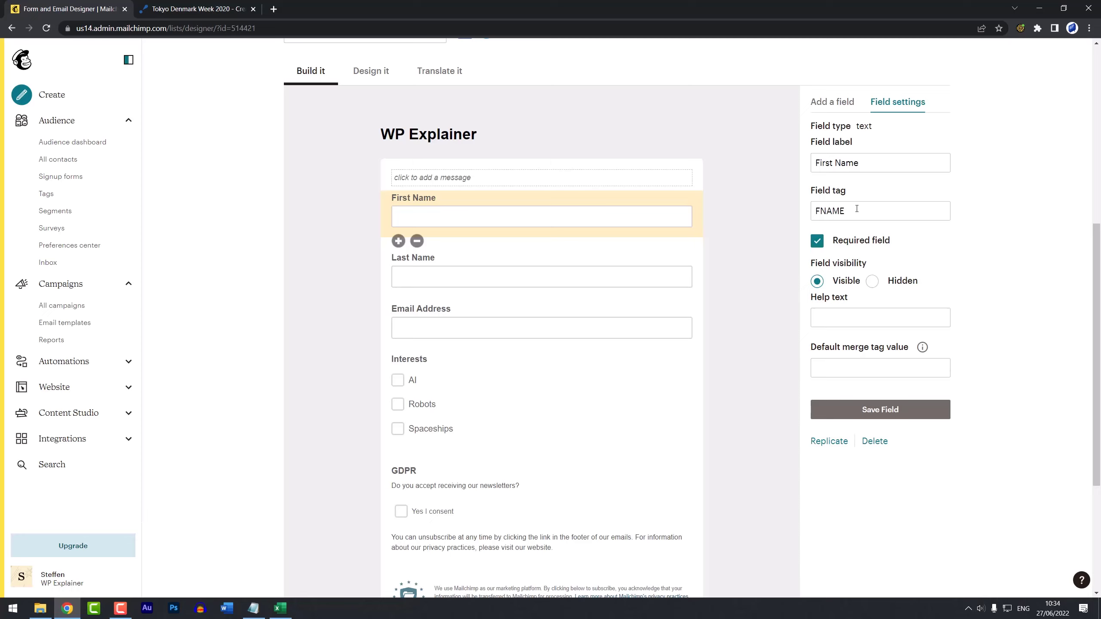
Look up the First Name field's tag, and reopen the intro text block of "My first template" for editing.
{"action": "left_click_drag", "start_coordinate": [856, 209], "coordinate": [817, 211]}
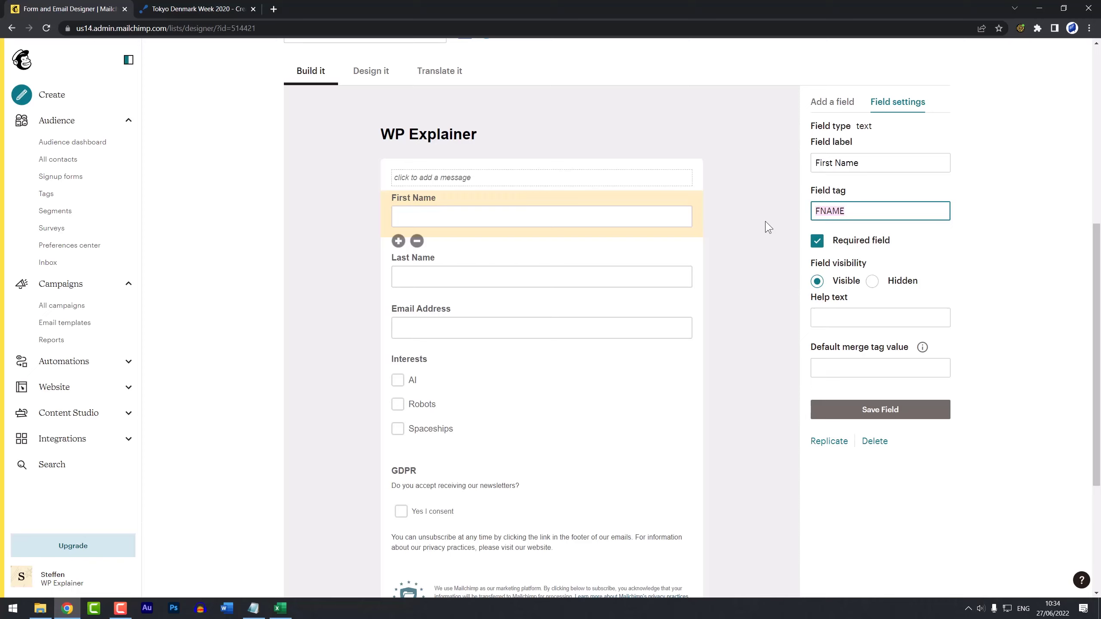
{"action": "left_click", "coordinate": [61, 326]}
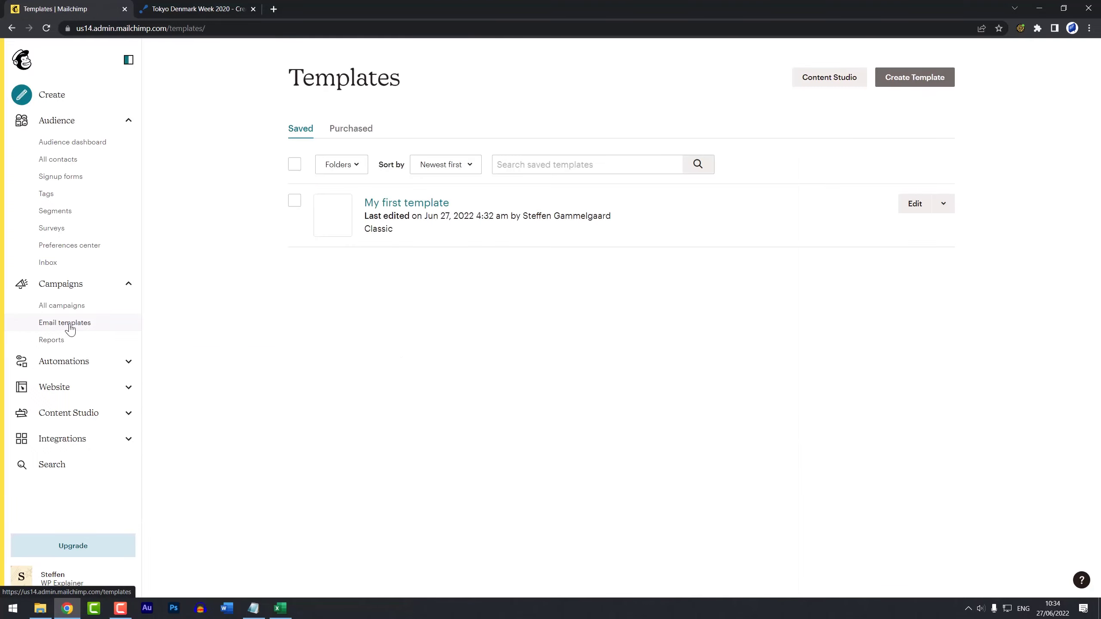
{"action": "left_click", "coordinate": [423, 203]}
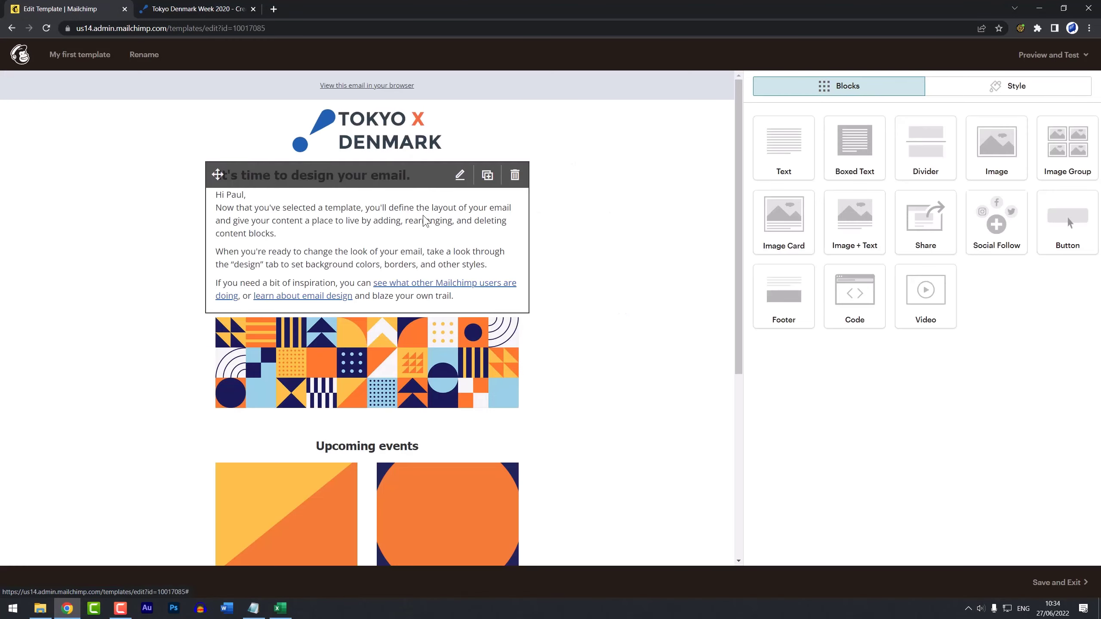
{"action": "left_click", "coordinate": [388, 221]}
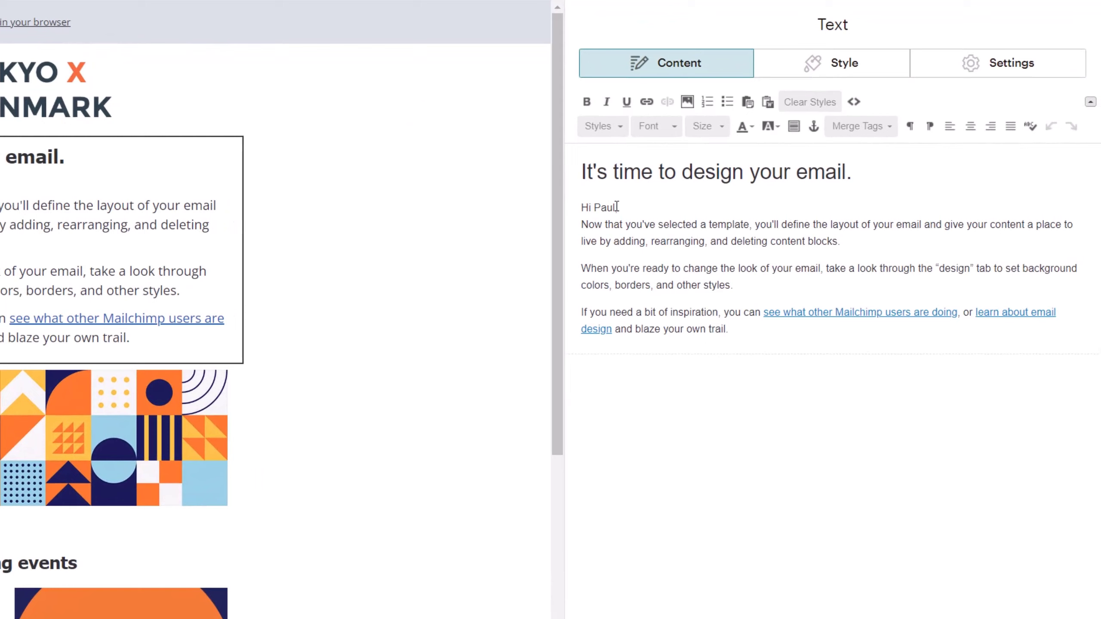
Replace the fixed name after "Hi" in the intro text block with the merge tag *|FNAME|*.
{"action": "left_click_drag", "start_coordinate": [759, 208], "coordinate": [755, 208]}
{"action": "left_click_drag", "start_coordinate": [607, 207], "coordinate": [593, 207]}
{"action": "type", "text": "FNAME"}
{"action": "key", "text": "Left"}
{"action": "key", "text": "Left"}
{"action": "key", "text": "Left"}
{"action": "key", "text": "Left"}
{"action": "key", "text": "Left"}
{"action": "type", "text": "*|"}
{"action": "key", "text": "Right"}
{"action": "key", "text": "Right"}
{"action": "key", "text": "Right"}
{"action": "type", "text": "|*"}
Consult the merge tags cheat sheet from the text editor and return to the template.
{"action": "left_click", "coordinate": [889, 127]}
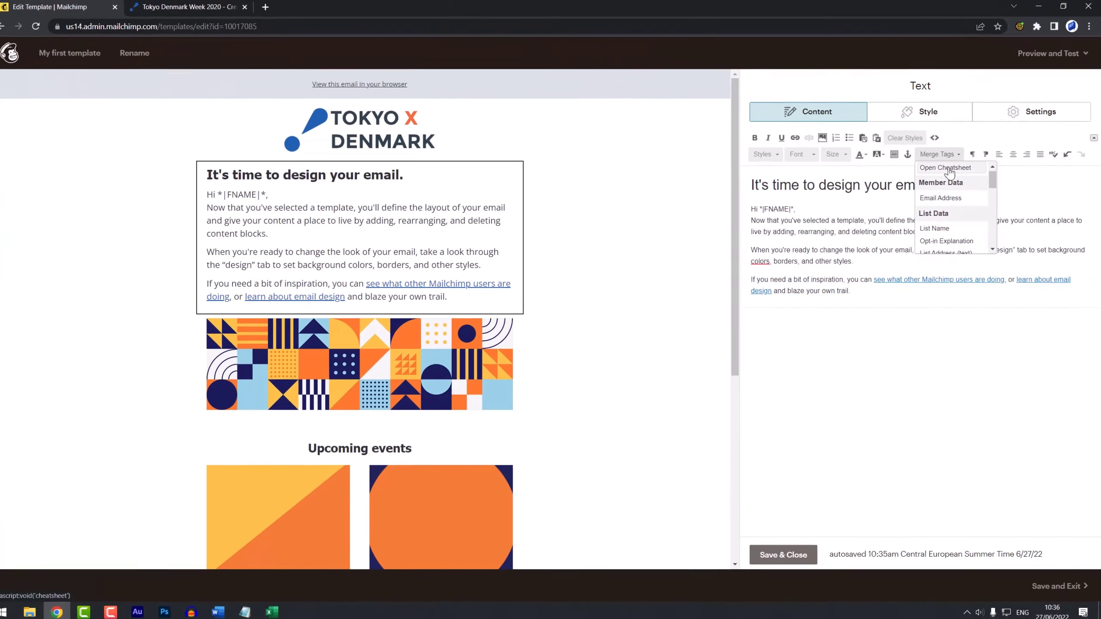
{"action": "left_click", "coordinate": [900, 148]}
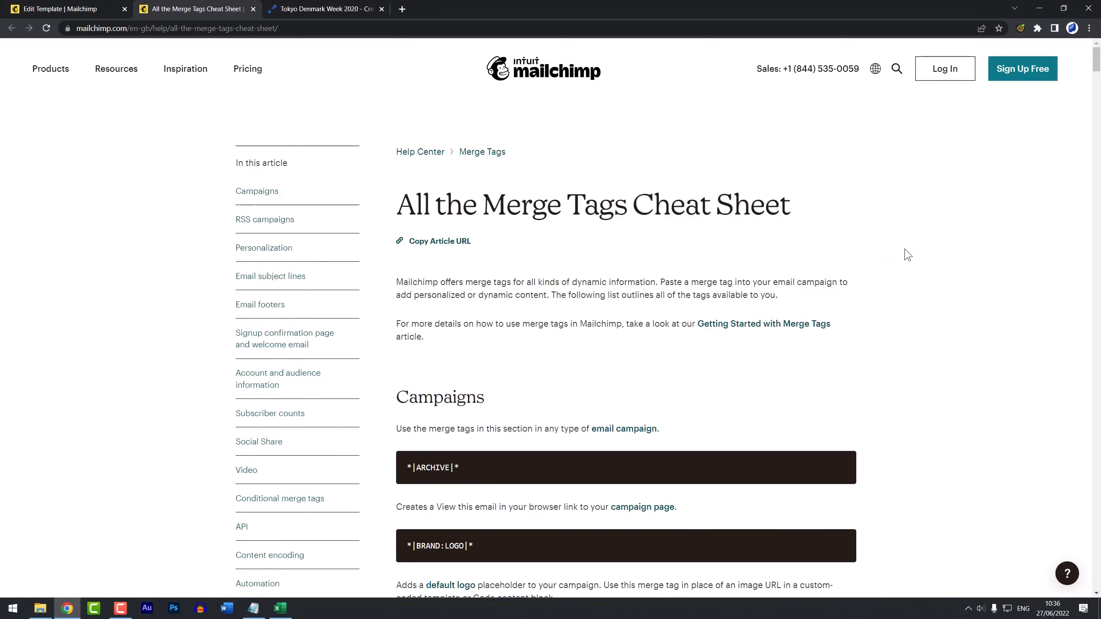
{"action": "key", "text": "ctrl+w"}
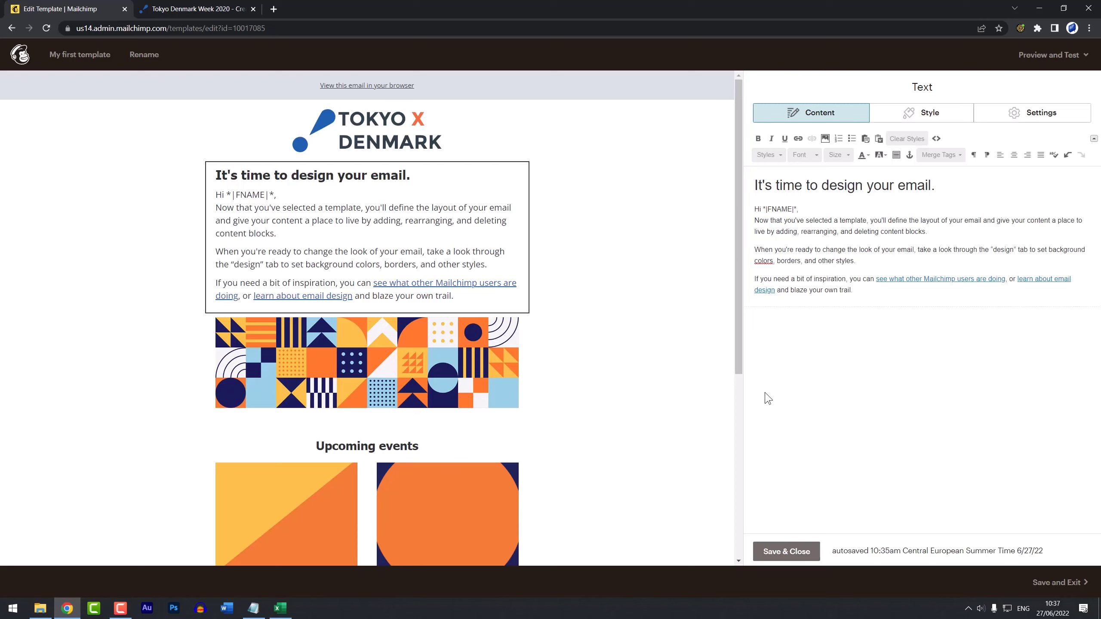
Save the intro text block, and save and exit the template.
{"action": "left_click", "coordinate": [789, 557]}
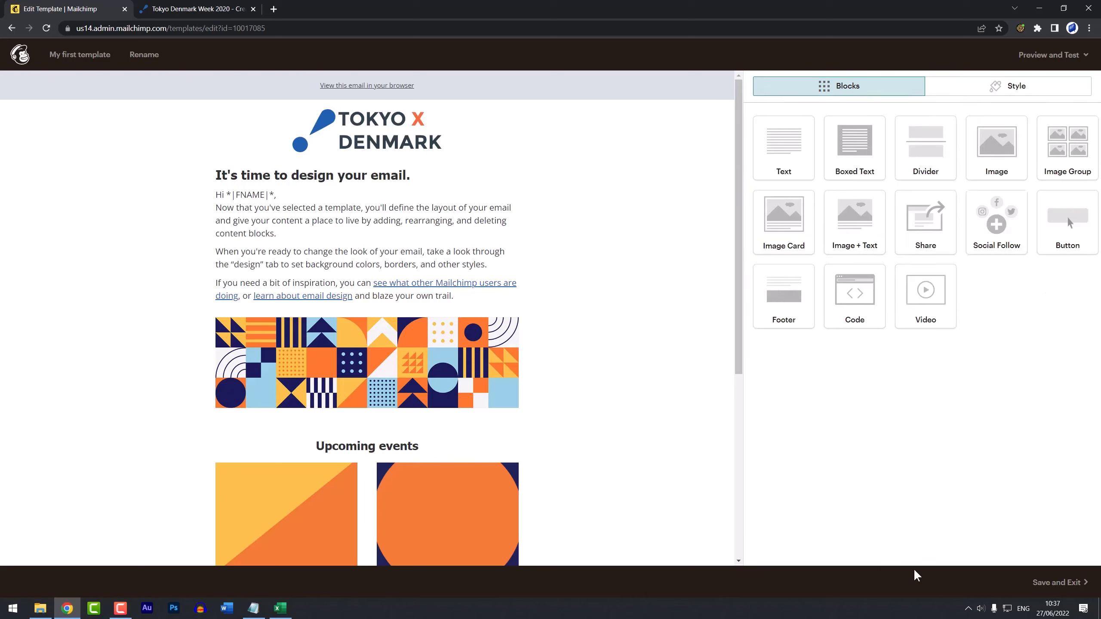
{"action": "left_click", "coordinate": [1063, 583]}
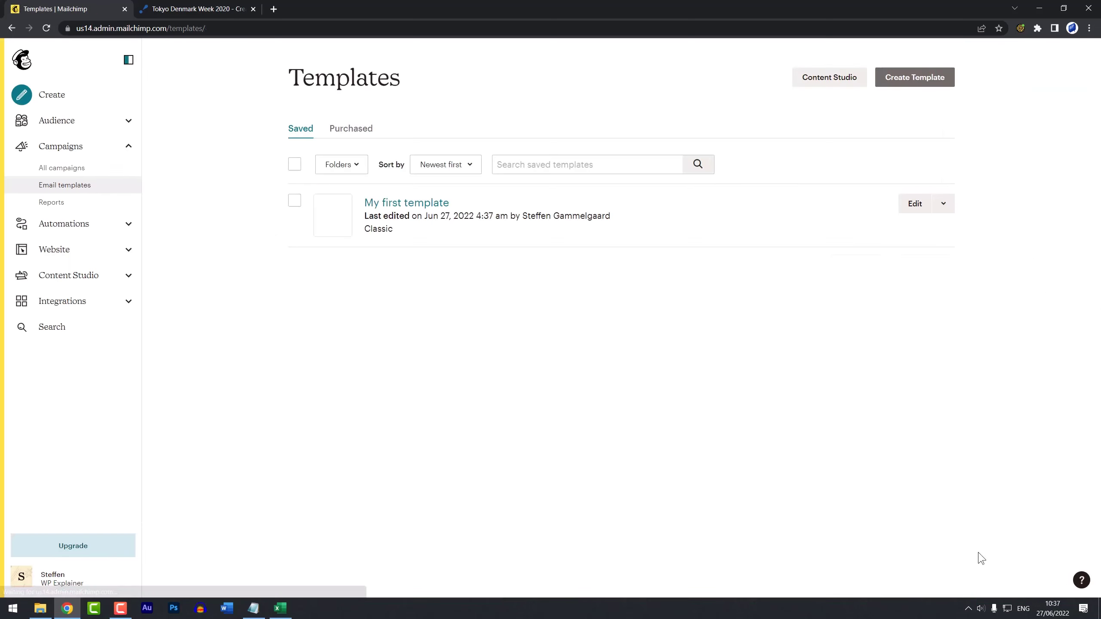
Create a new regular email campaign from the campaigns overview.
{"action": "left_click", "coordinate": [62, 167]}
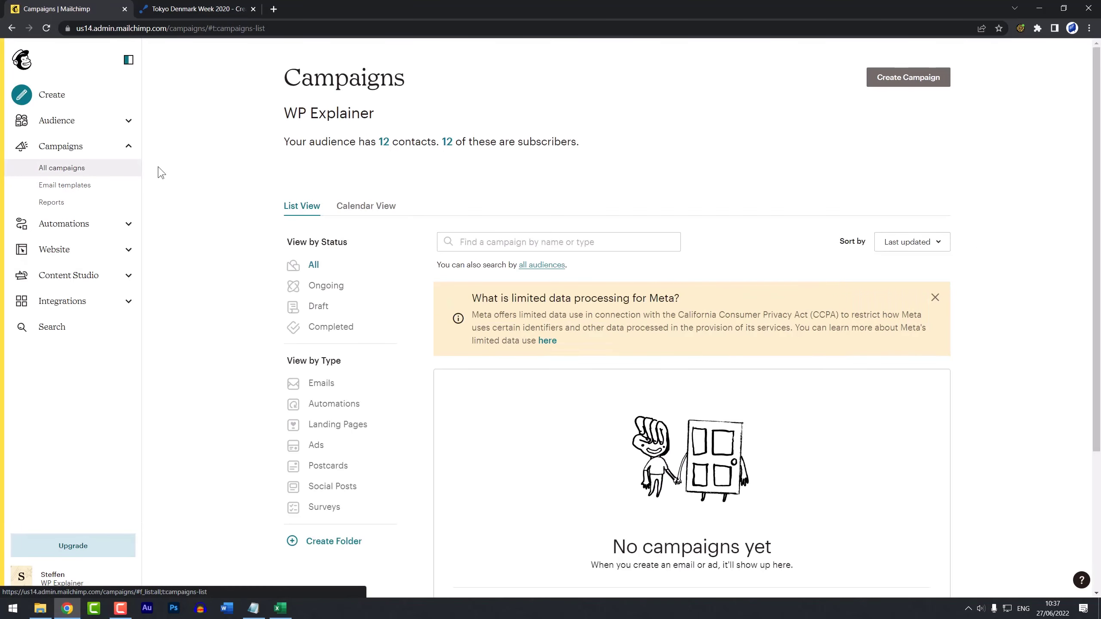
{"action": "left_click", "coordinate": [908, 80]}
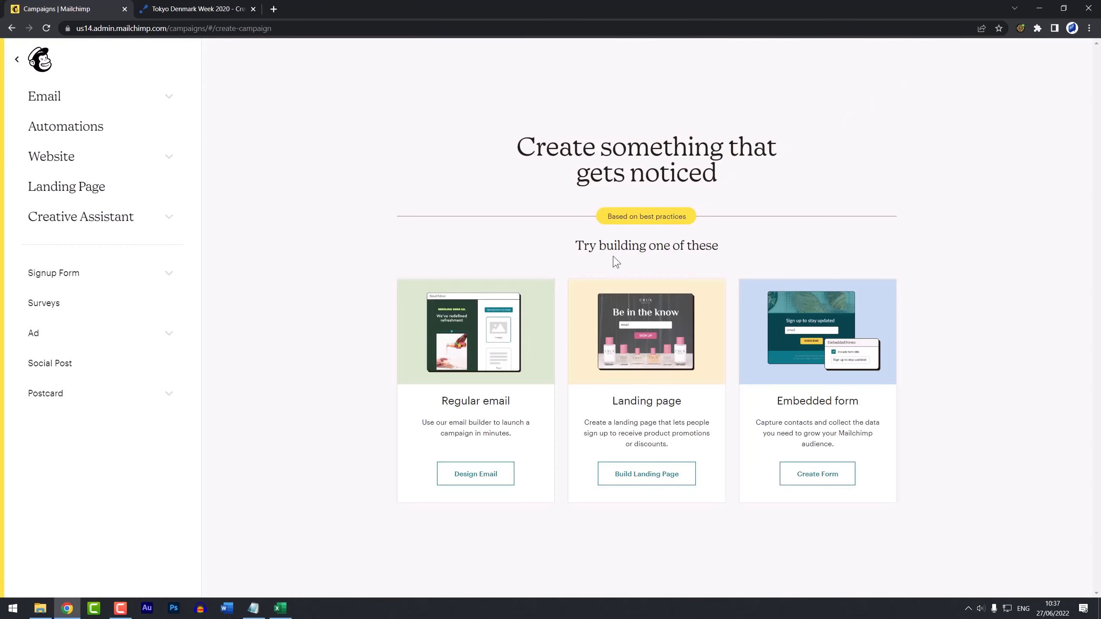
{"action": "left_click", "coordinate": [481, 477]}
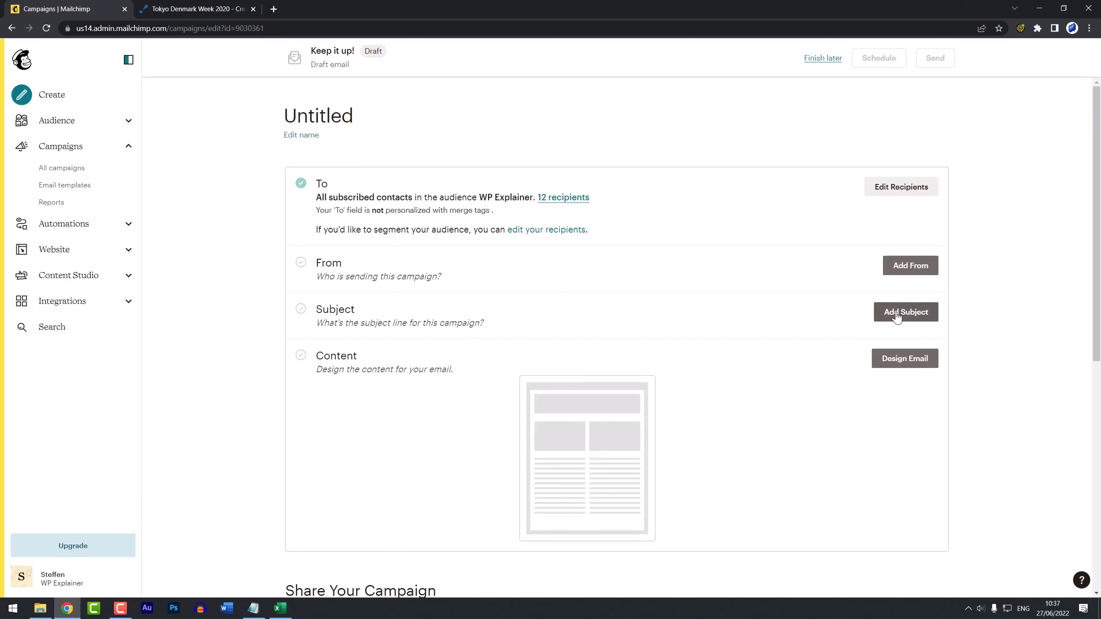
Set the campaign's subject line to "Testing campaign" and save it.
{"action": "left_click", "coordinate": [896, 318]}
{"action": "left_click", "coordinate": [349, 377]}
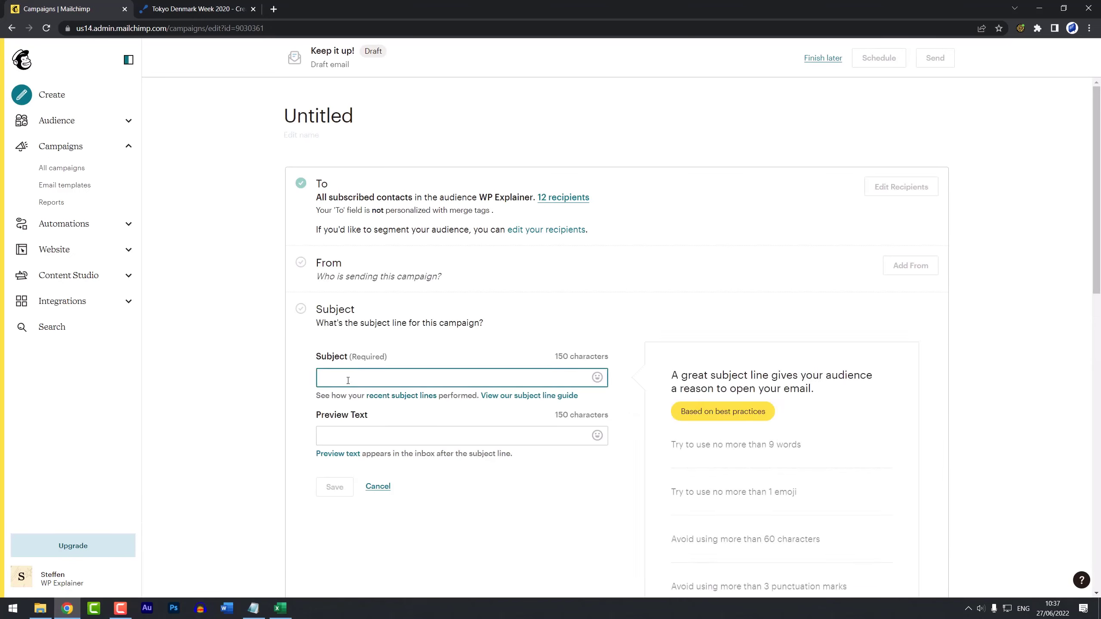
{"action": "type", "text": "Testing c"}
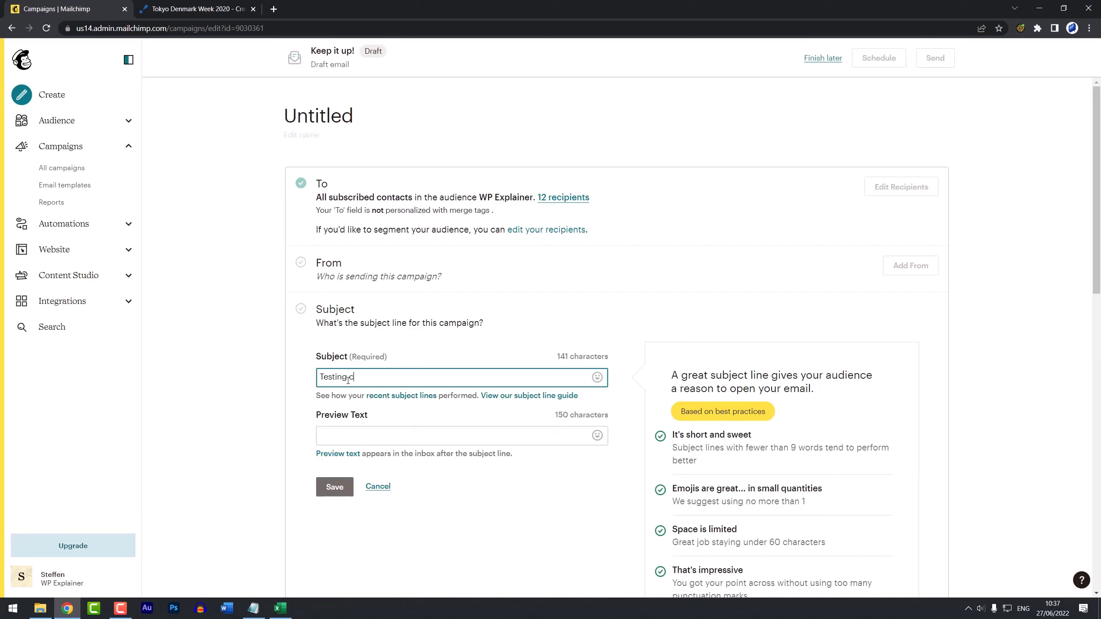
{"action": "type", "text": "ampaign"}
{"action": "left_click", "coordinate": [337, 493]}
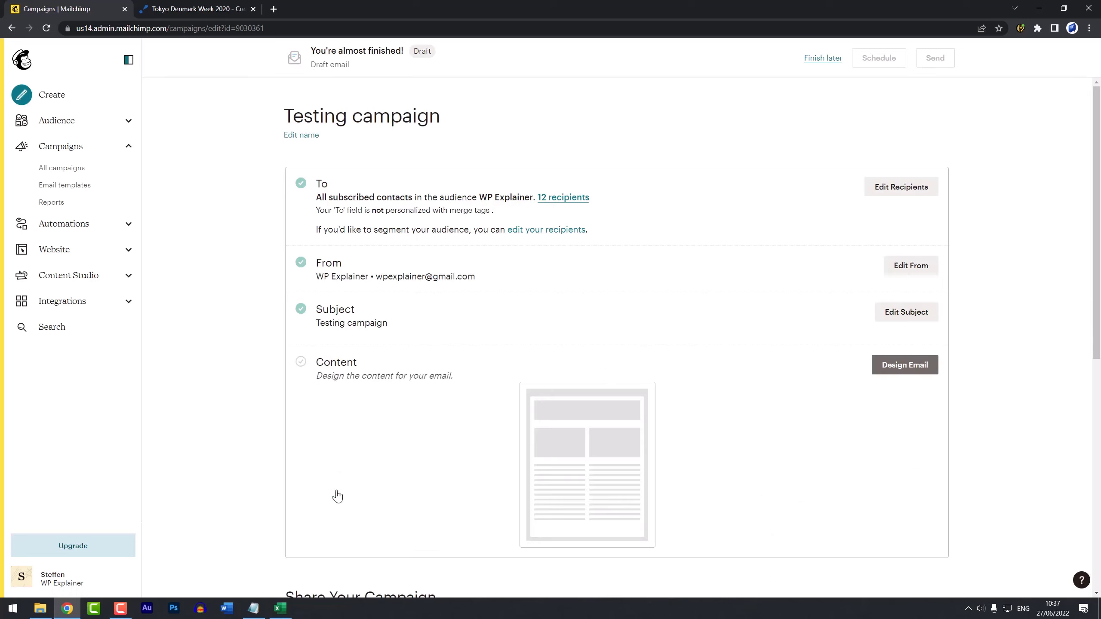
Design the campaign's content in the Classic Builder, using the saved template "My first template".
{"action": "left_click", "coordinate": [905, 366]}
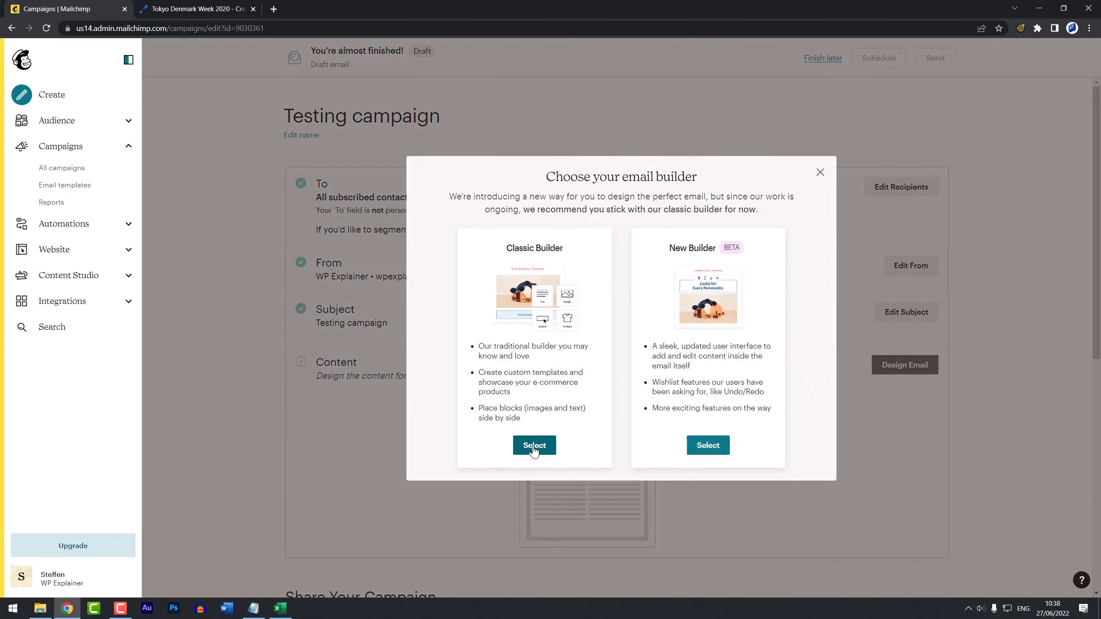
{"action": "left_click", "coordinate": [533, 447]}
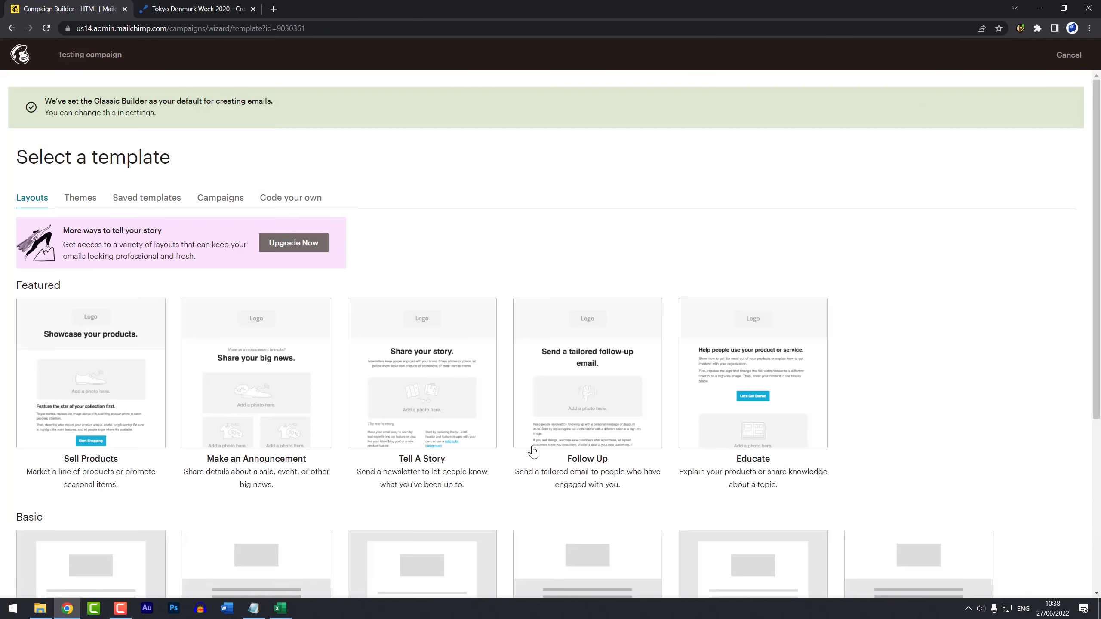
{"action": "left_click", "coordinate": [146, 201]}
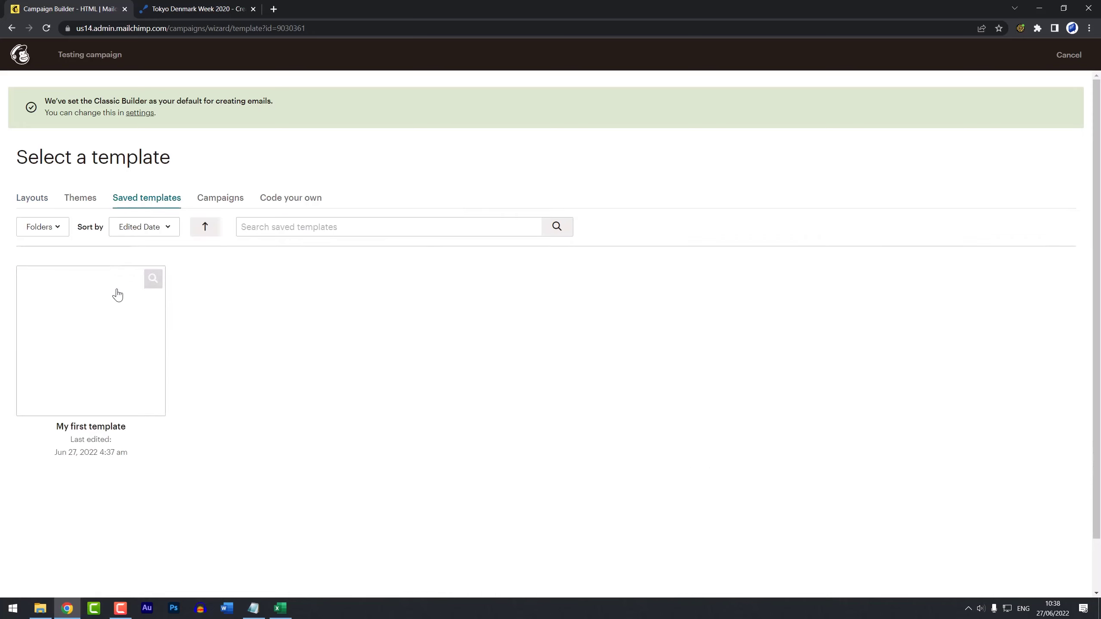
{"action": "left_click", "coordinate": [105, 330]}
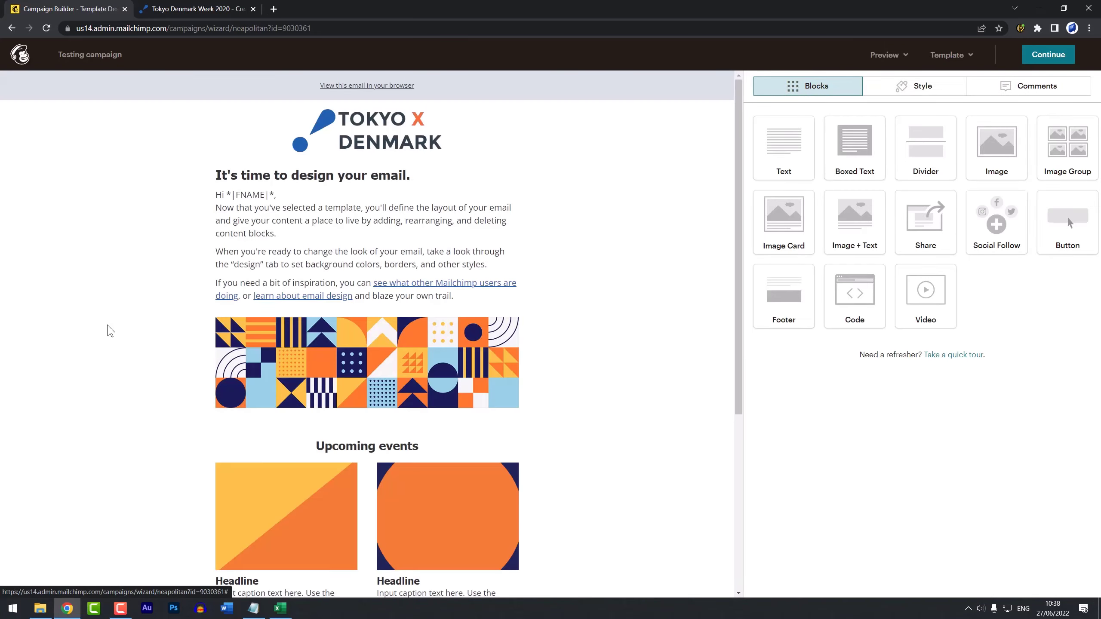
Send a test email to the prefilled address and check the first-name greeting in the received message.
{"action": "left_click", "coordinate": [899, 60]}
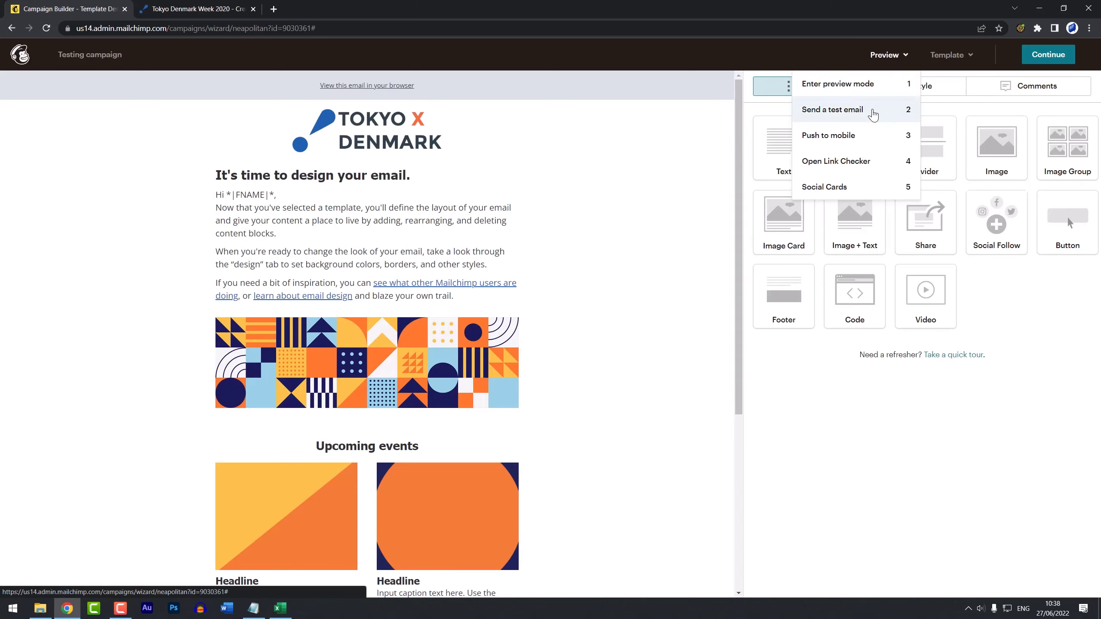
{"action": "left_click", "coordinate": [832, 110]}
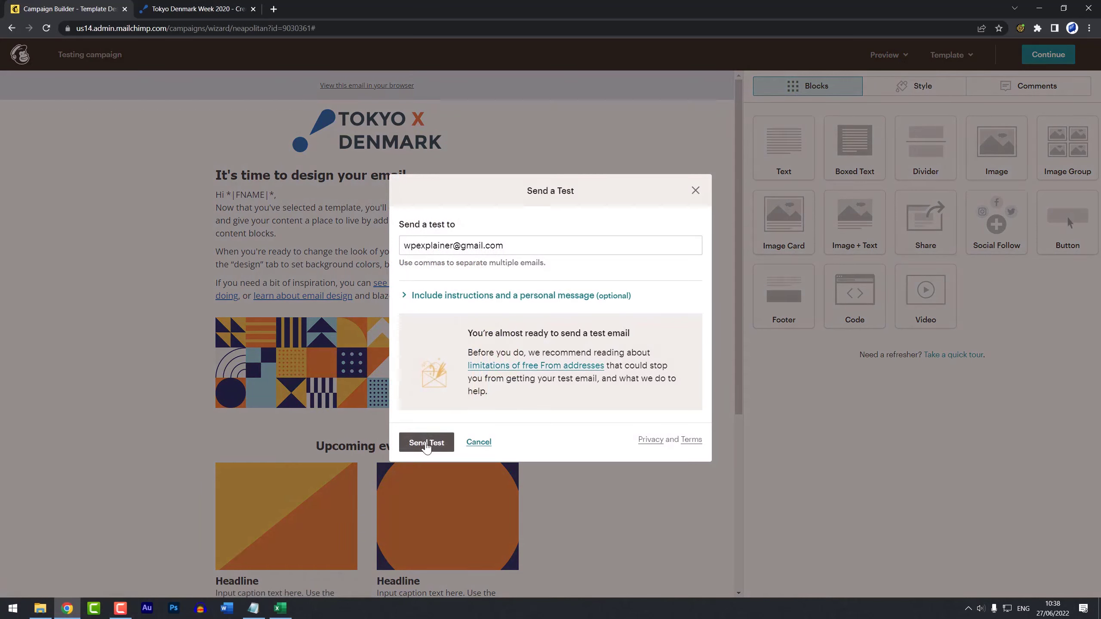
{"action": "left_click", "coordinate": [426, 444]}
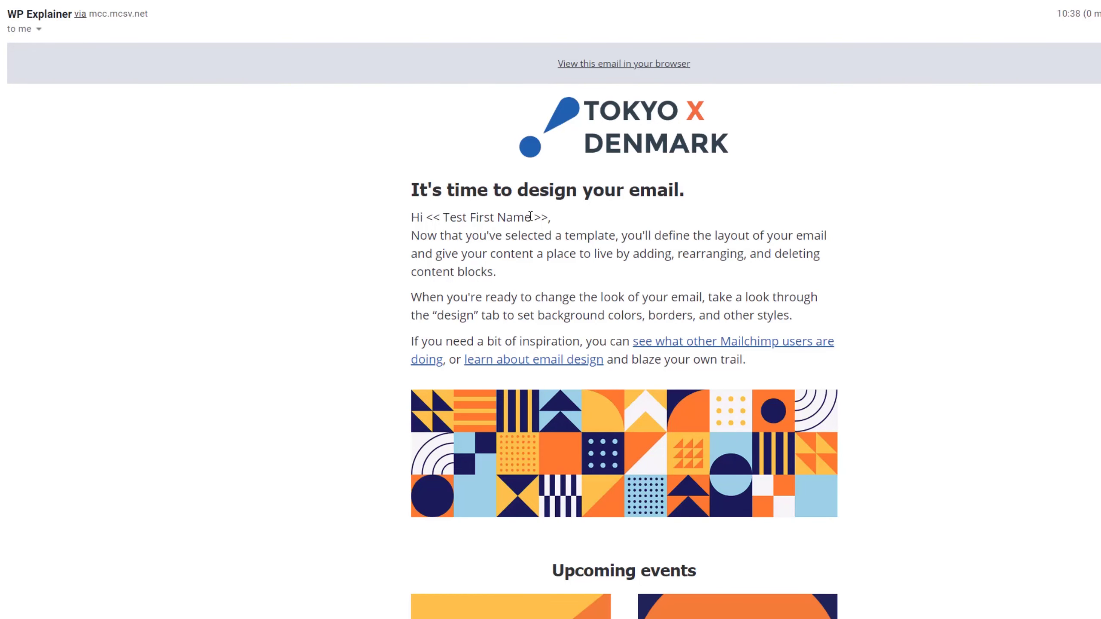
{"action": "left_click_drag", "start_coordinate": [529, 215], "coordinate": [472, 217]}
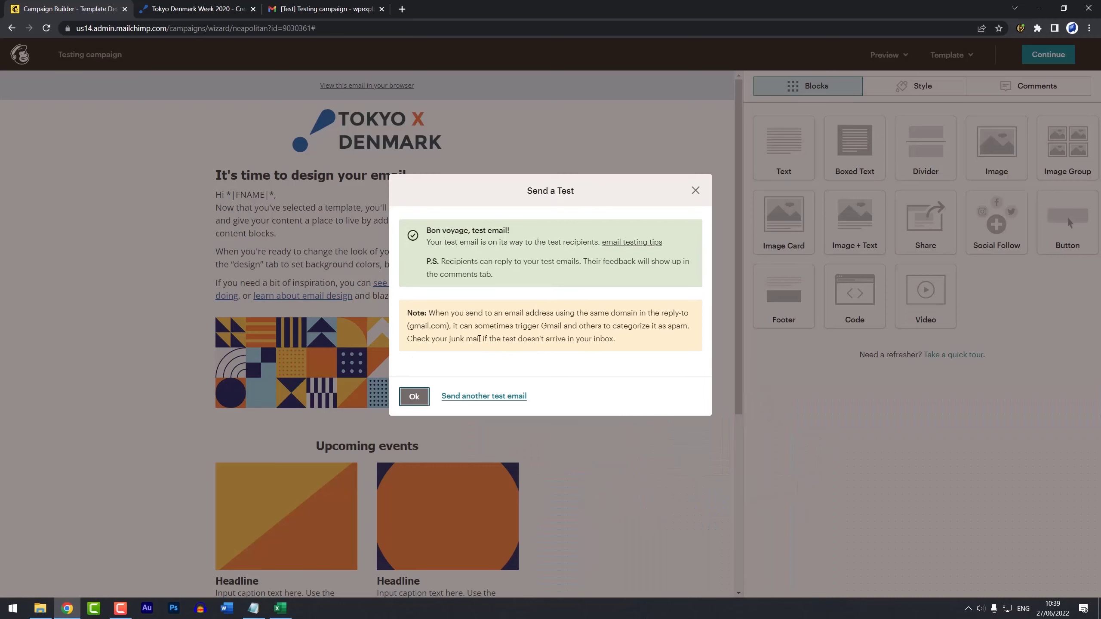
{"action": "left_click", "coordinate": [414, 396]}
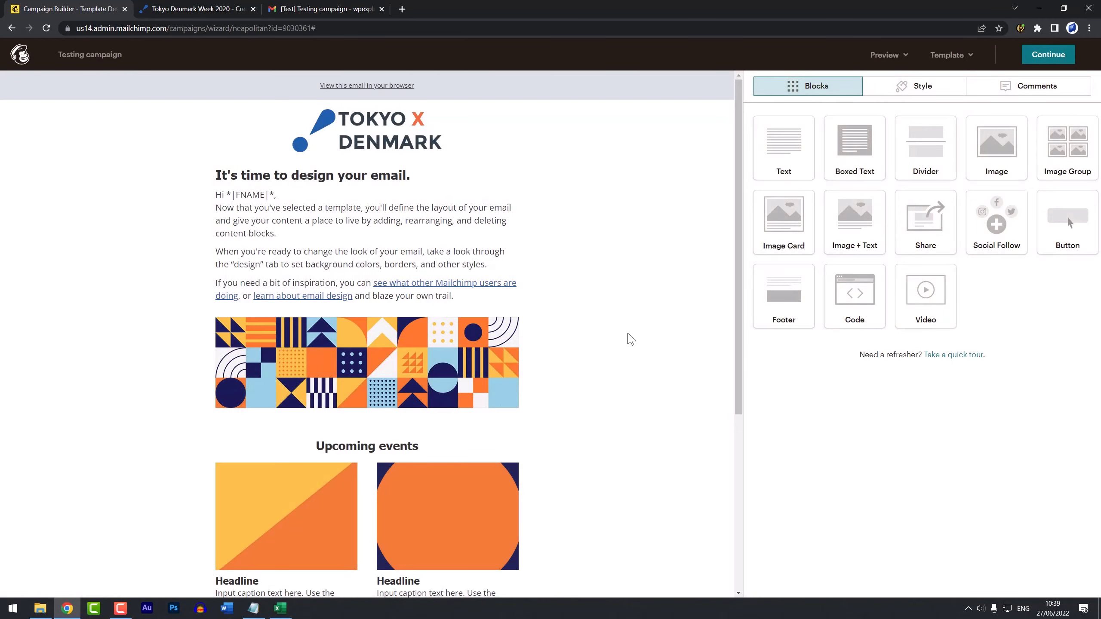